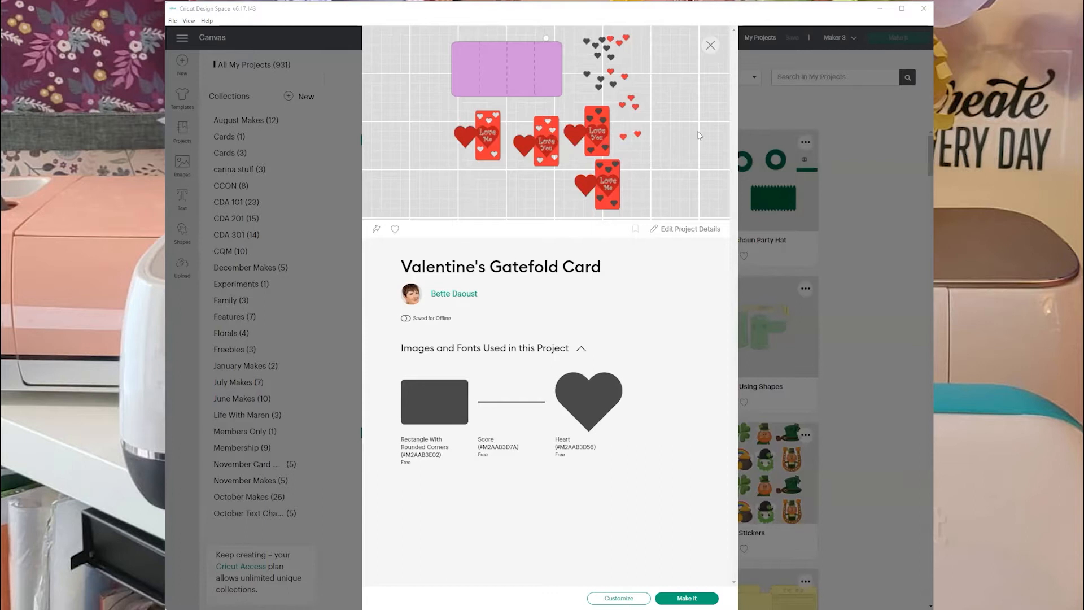
Close the project details, return to the blank canvas and insert a square with rounded corners.
left_click(710, 46)
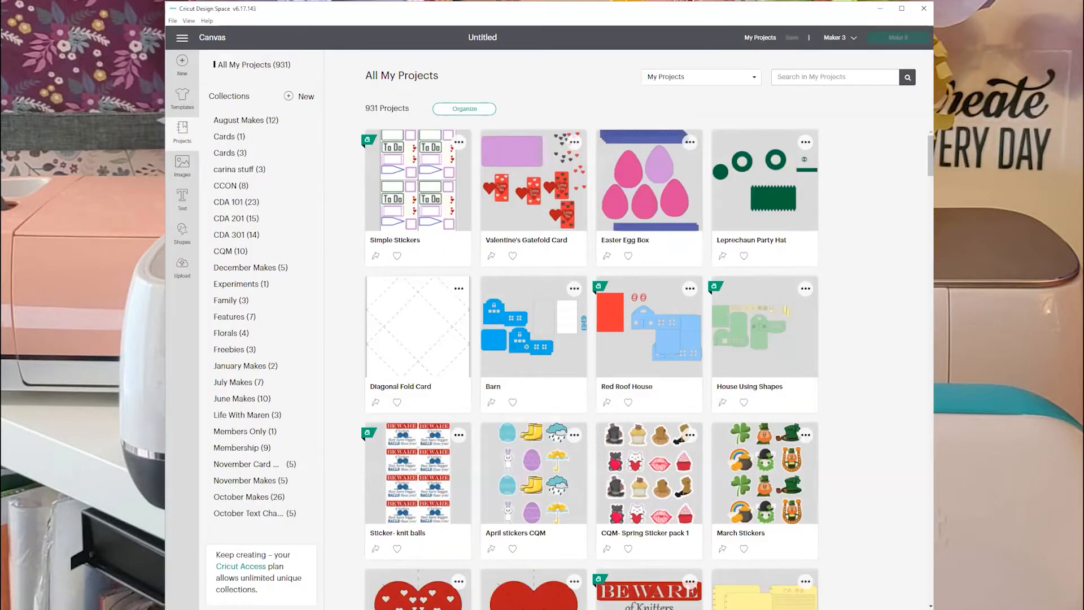
left_click(182, 63)
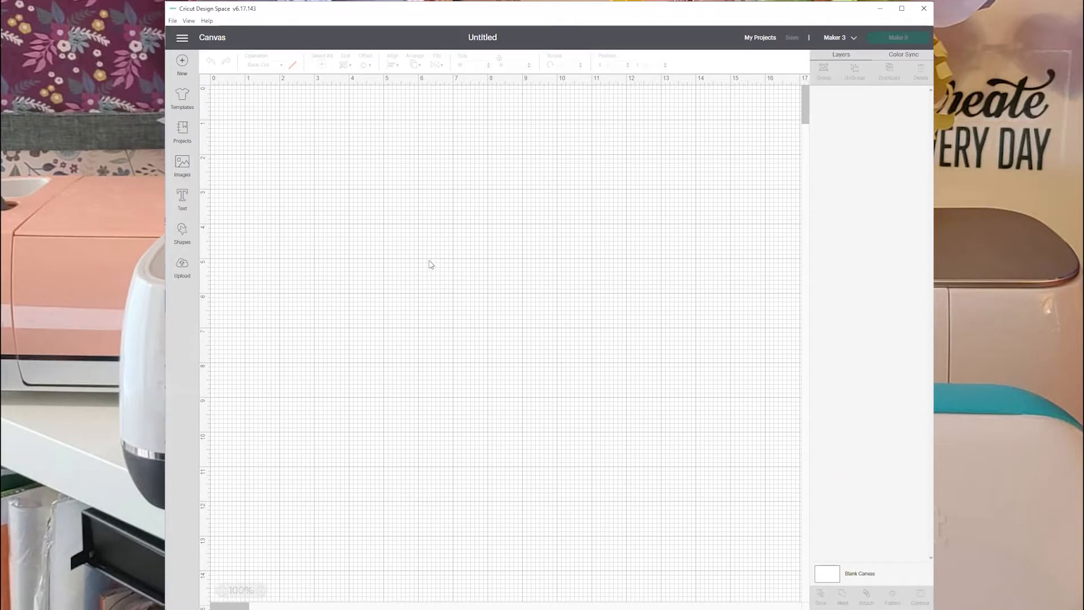
left_click(182, 235)
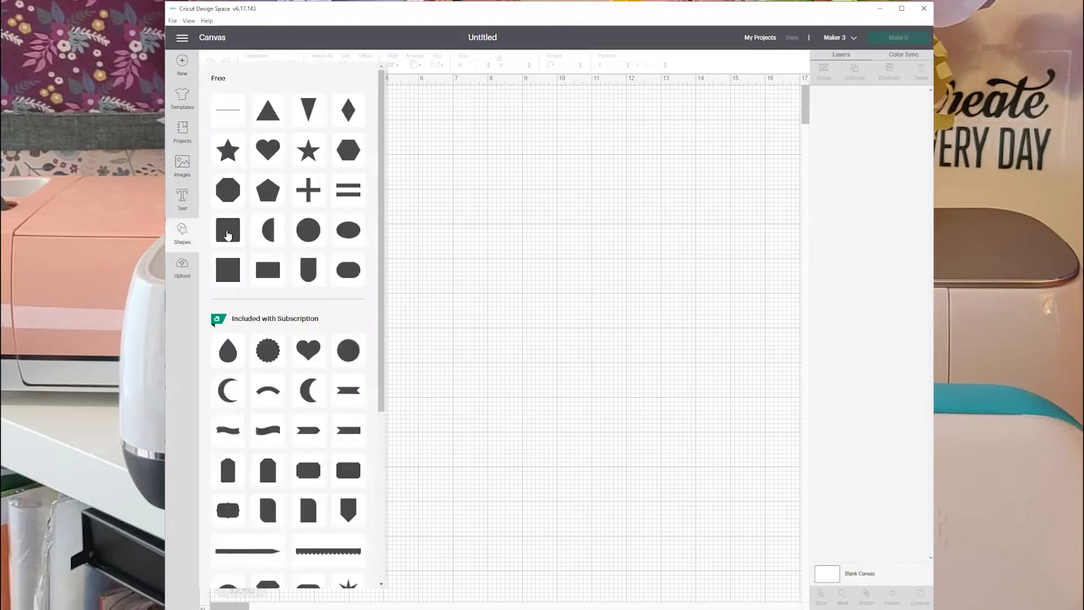
left_click(227, 235)
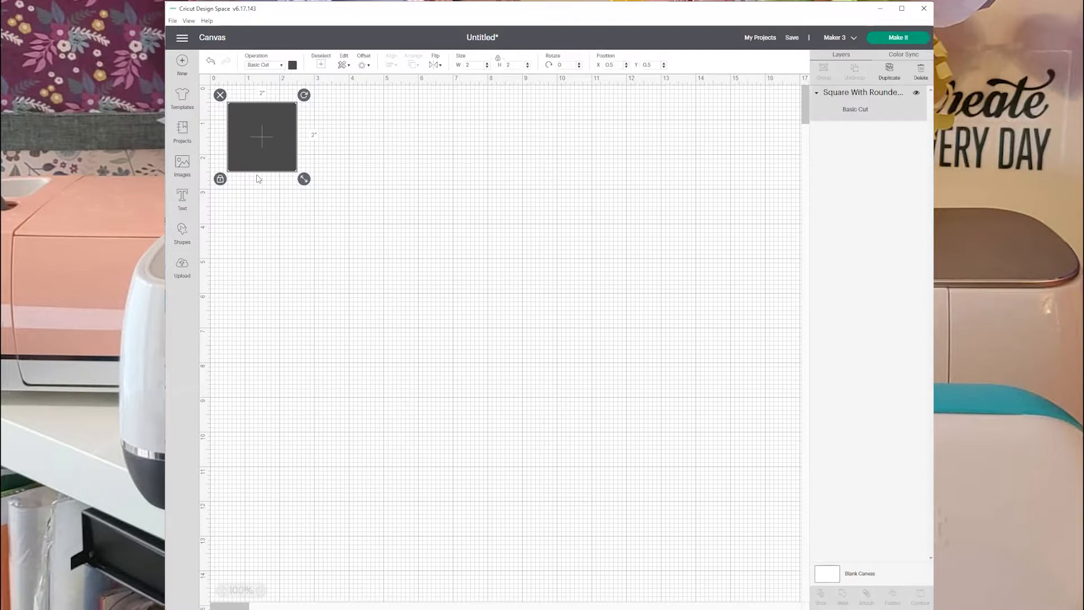
Change the rounded square's material color to light purple.
left_click(292, 66)
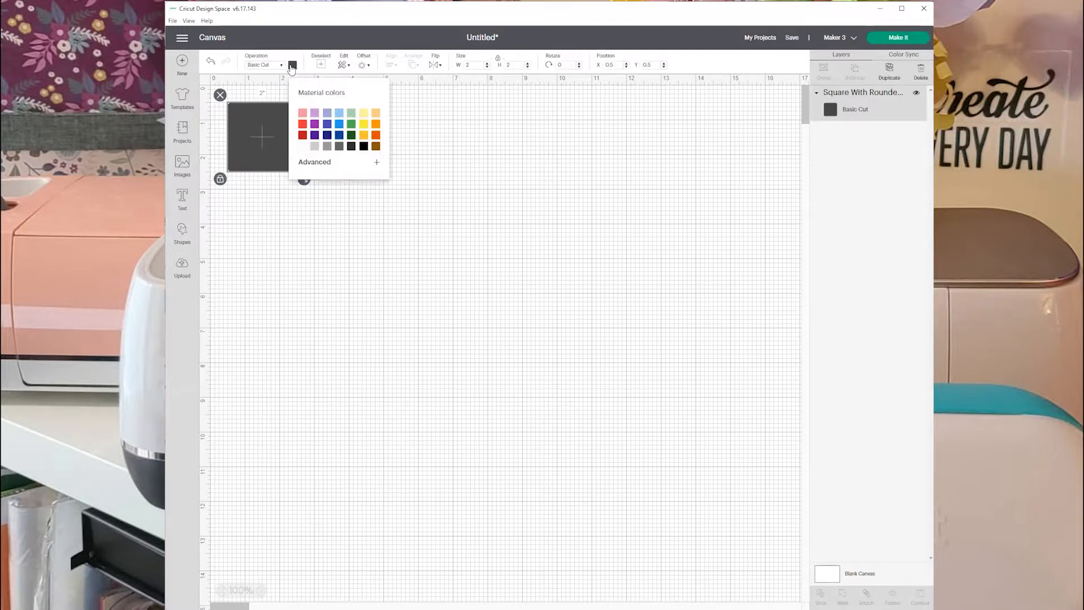
left_click(312, 113)
left_click(235, 168)
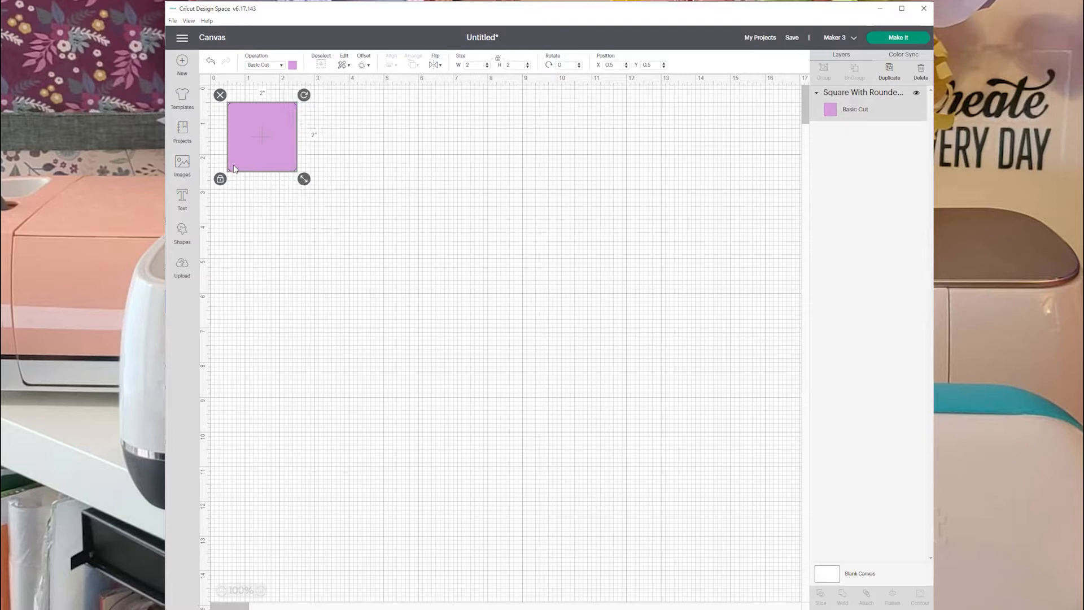
Unlock the square's proportions, size it to 10 by 5 inches, relock it and move it toward the canvas center.
left_click(222, 180)
key("Tab")
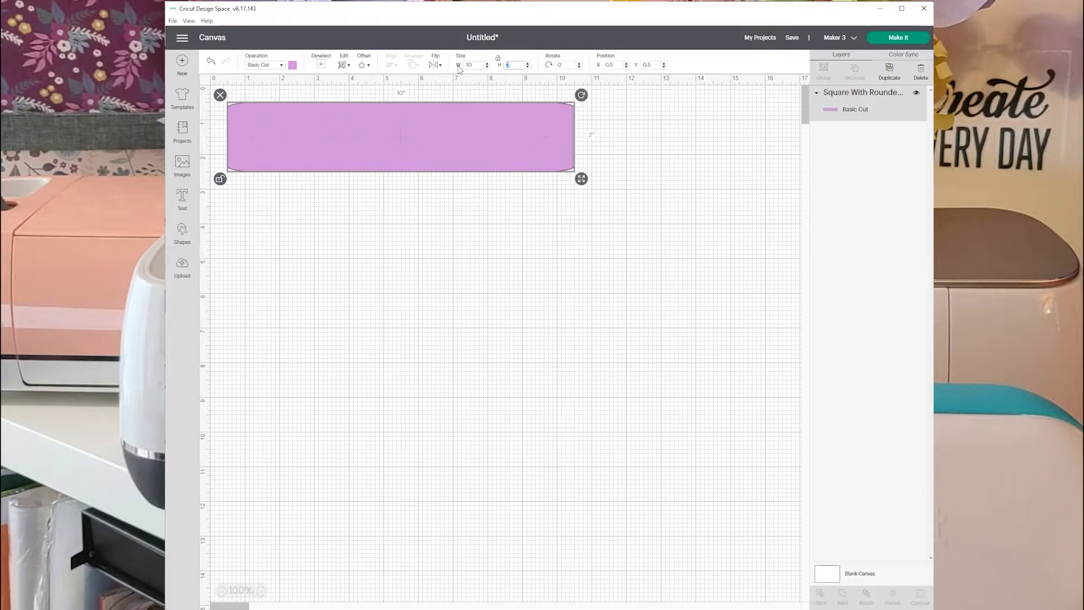
key("Tab")
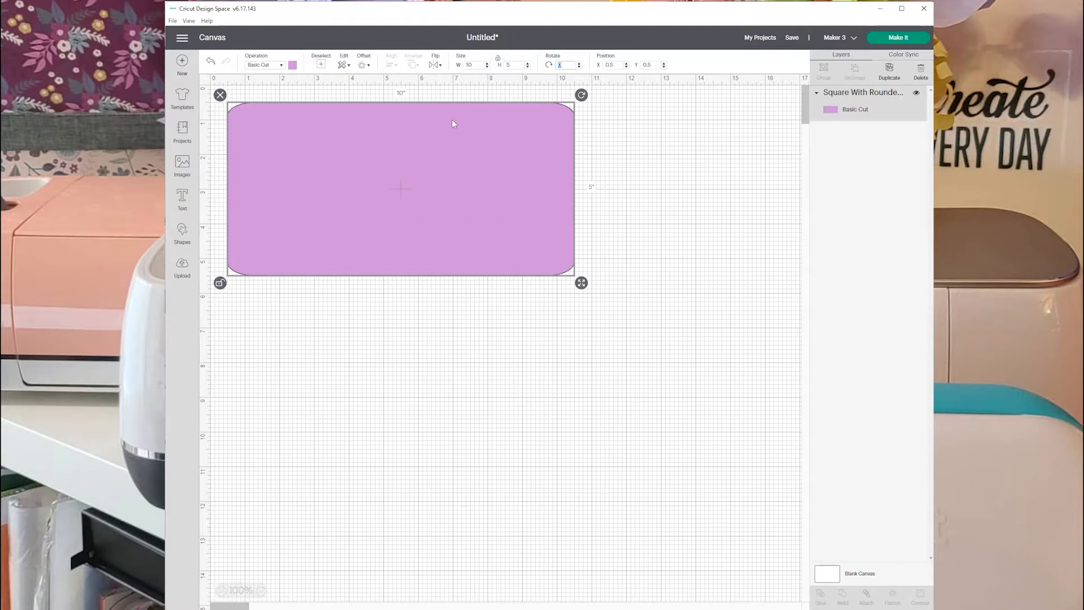
left_click_drag(446, 158, 515, 175)
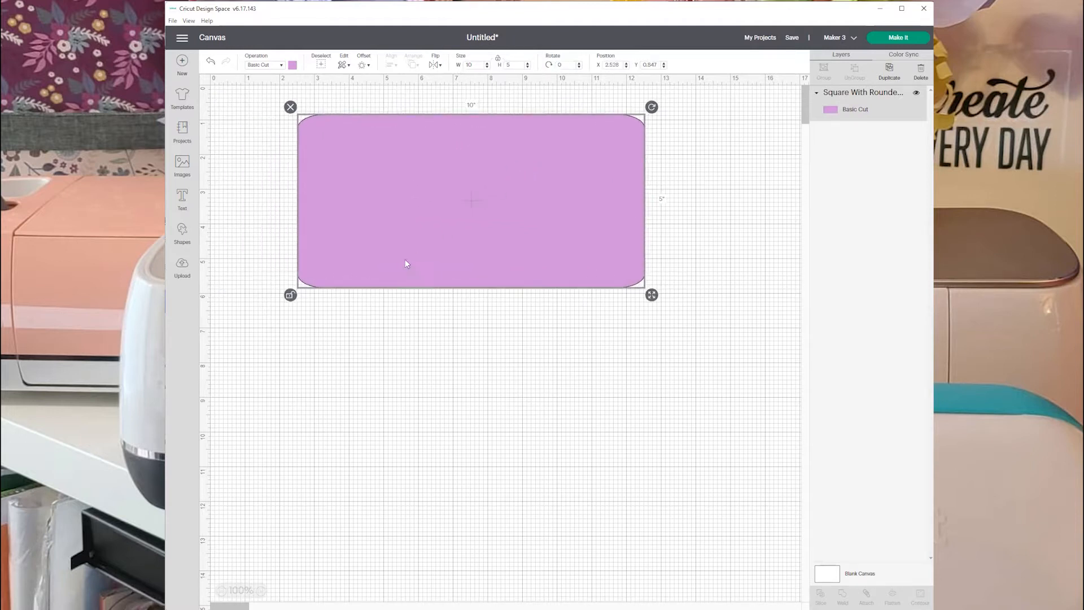
left_click(291, 294)
left_click_drag(483, 229, 514, 216)
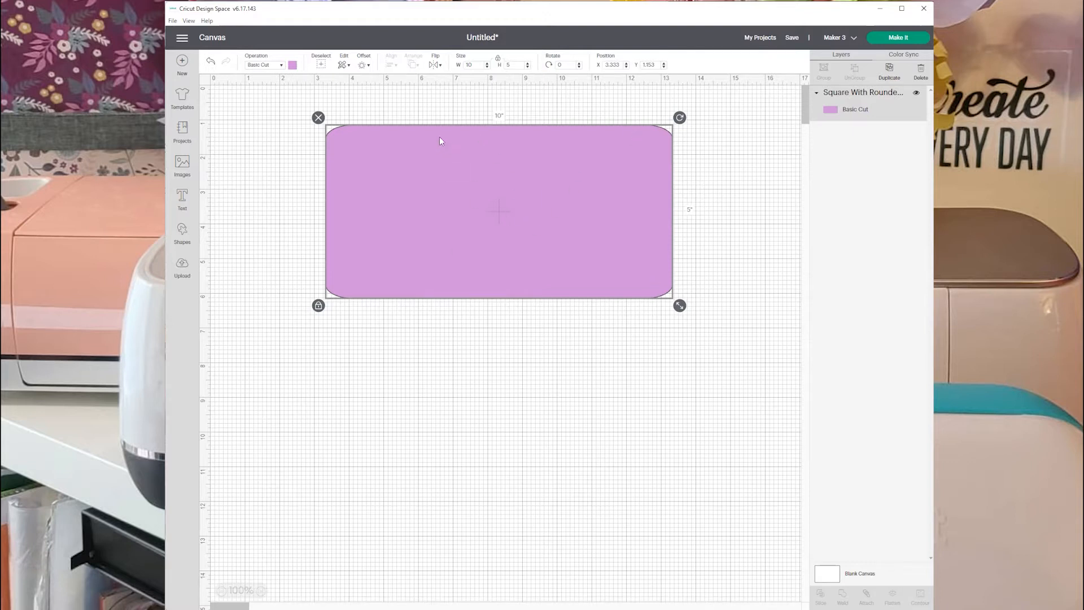
Insert a score line and set its height to 5 inches.
left_click(183, 231)
left_click(227, 110)
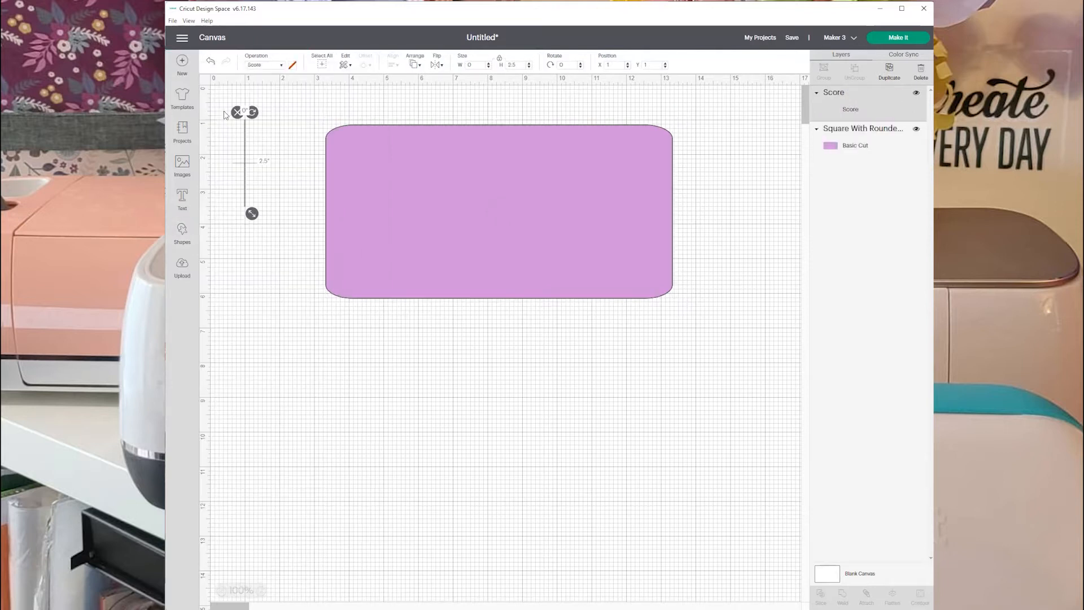
left_click(521, 65)
key("Tab")
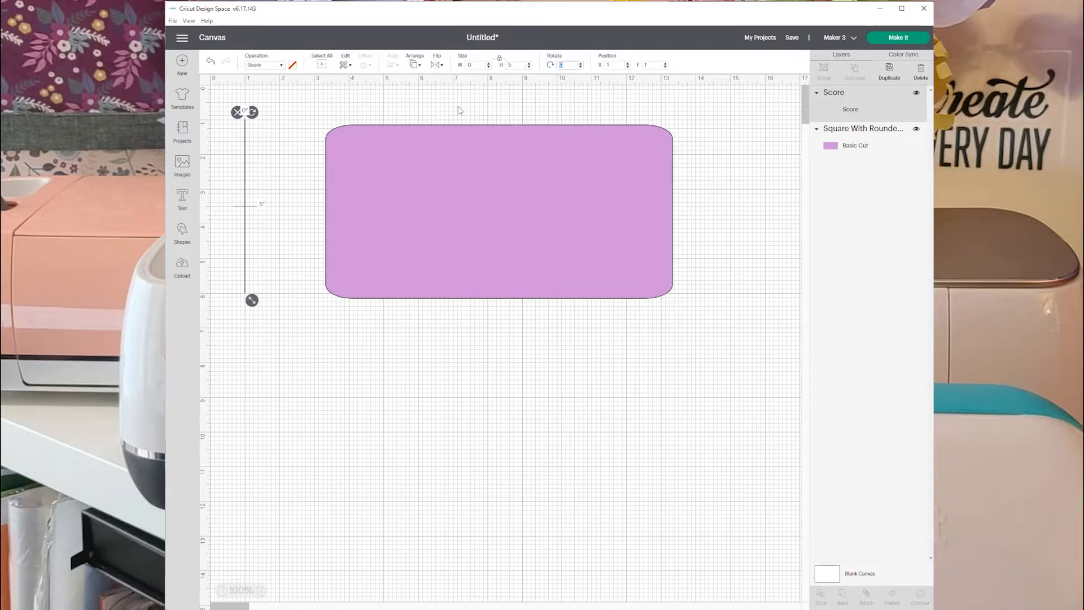
Place the score line on the purple card base and center the two horizontally and vertically.
left_click_drag(244, 249, 489, 255)
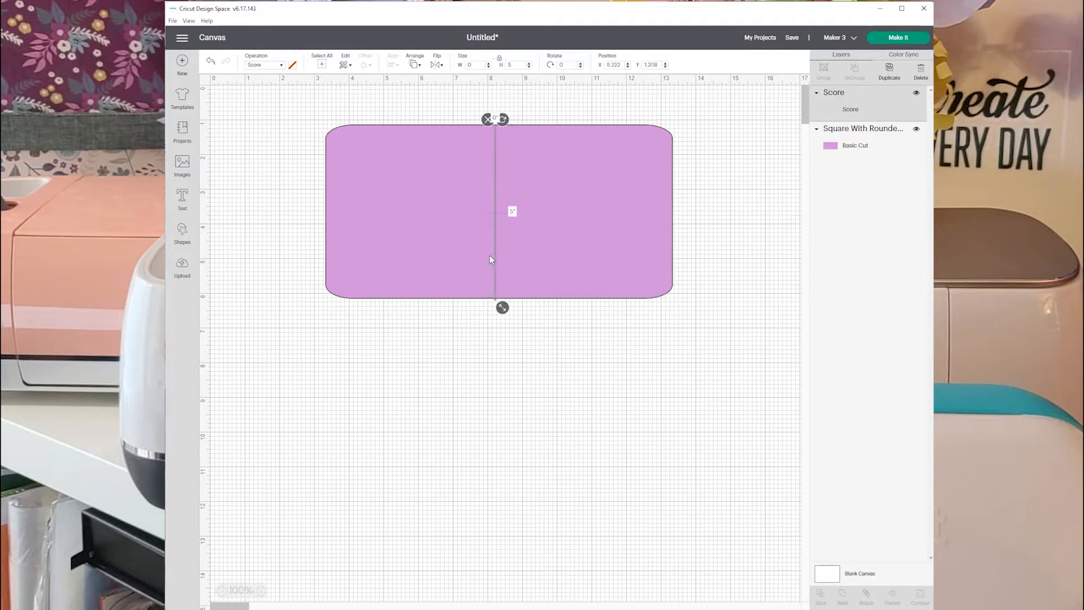
left_click(437, 381)
left_click_drag(279, 117, 640, 320)
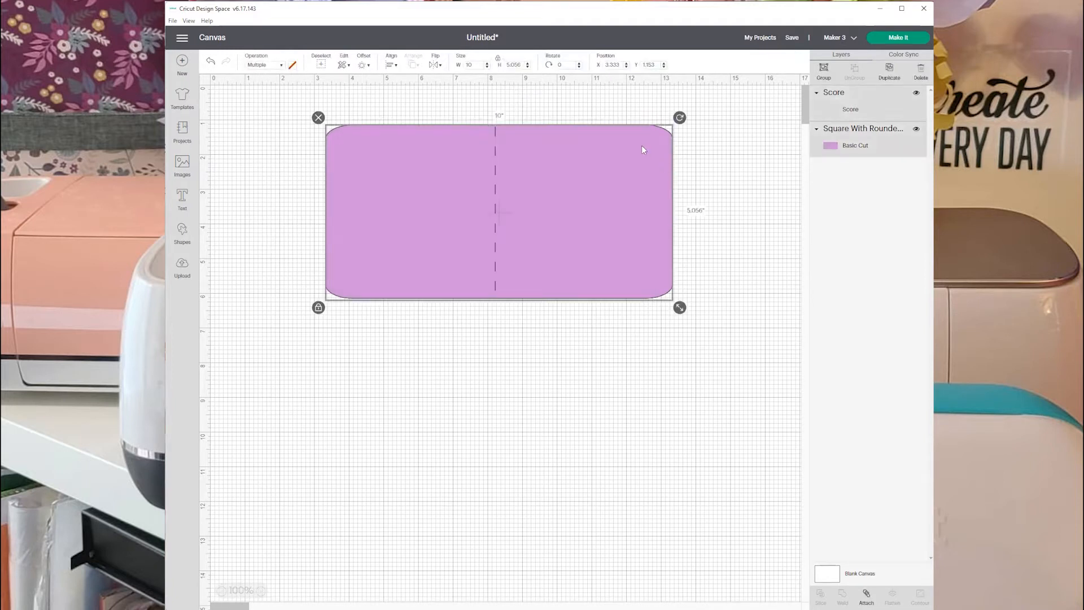
left_click(397, 65)
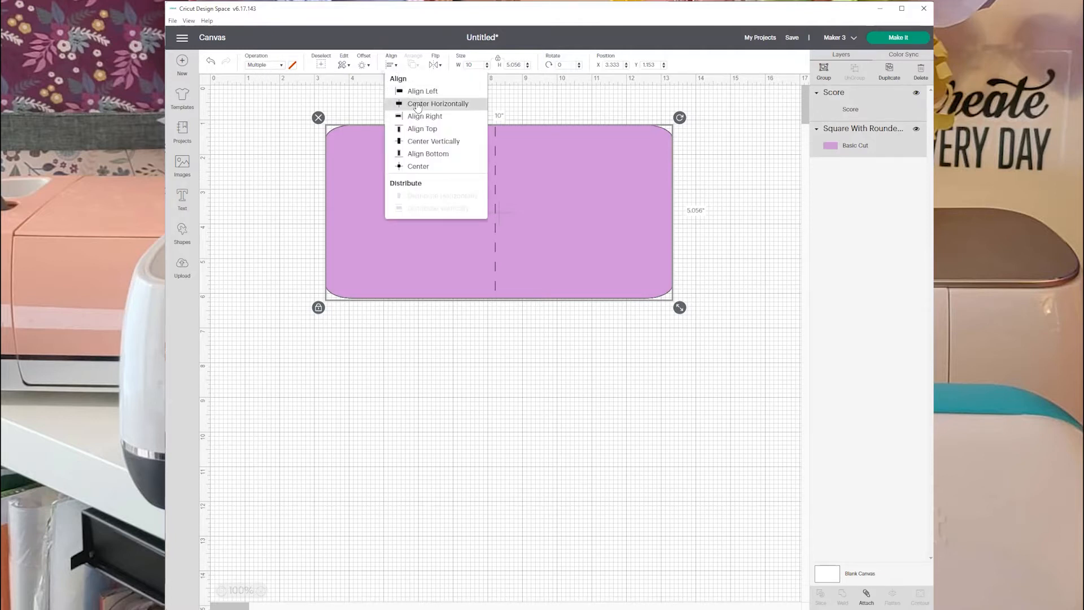
left_click(417, 104)
left_click(392, 66)
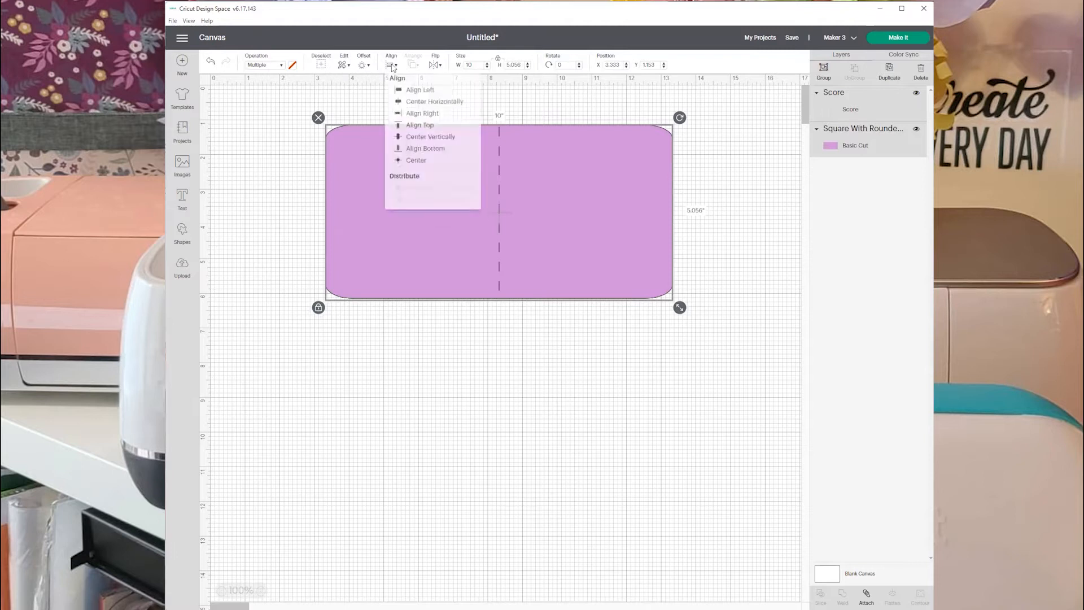
left_click(438, 137)
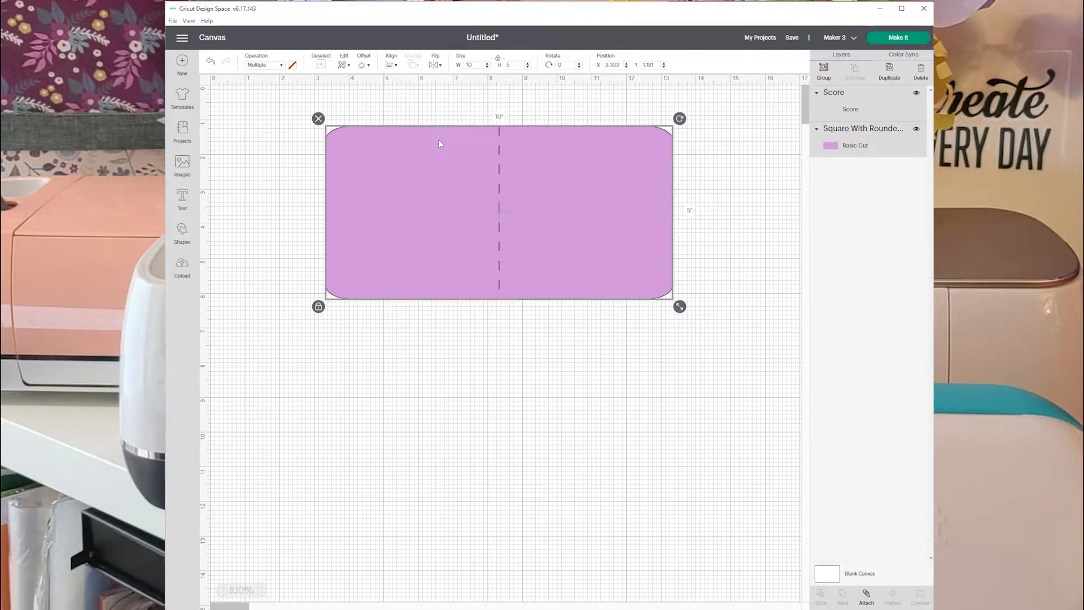
Group the score line with the purple card base and shift the group slightly.
left_click(463, 359)
left_click_drag(264, 123, 592, 292)
left_click(824, 71)
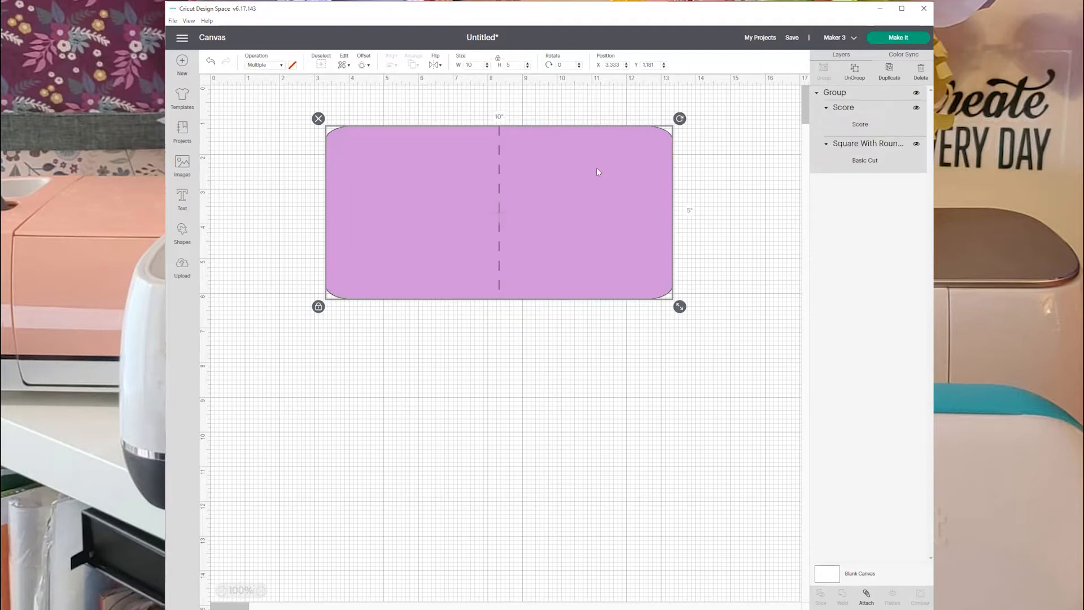
left_click_drag(574, 213, 549, 211)
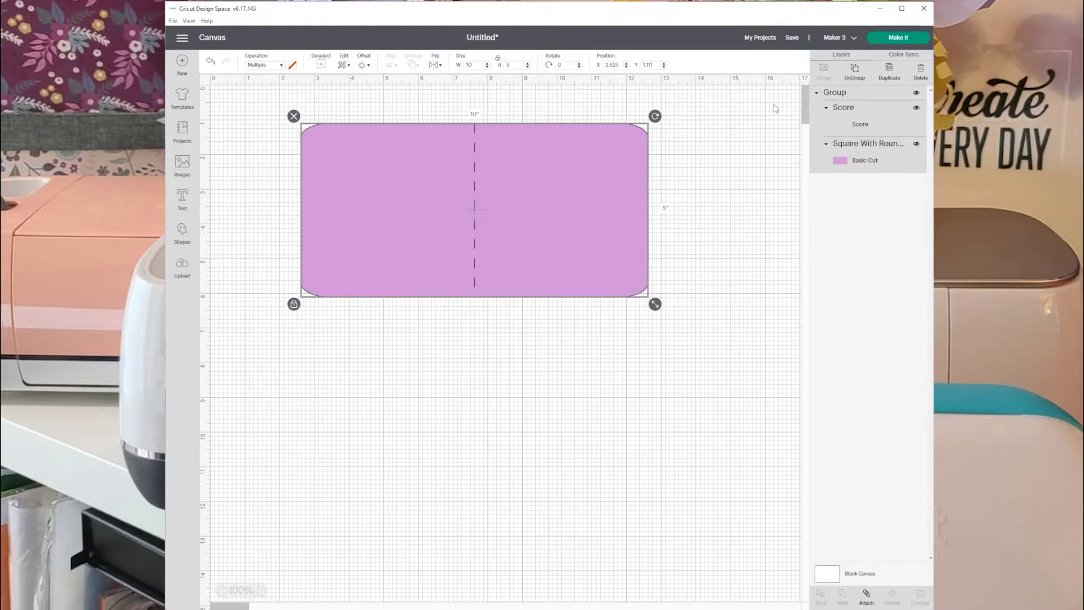
Select only the score line inside the group and make two duplicates of it.
left_click(875, 117)
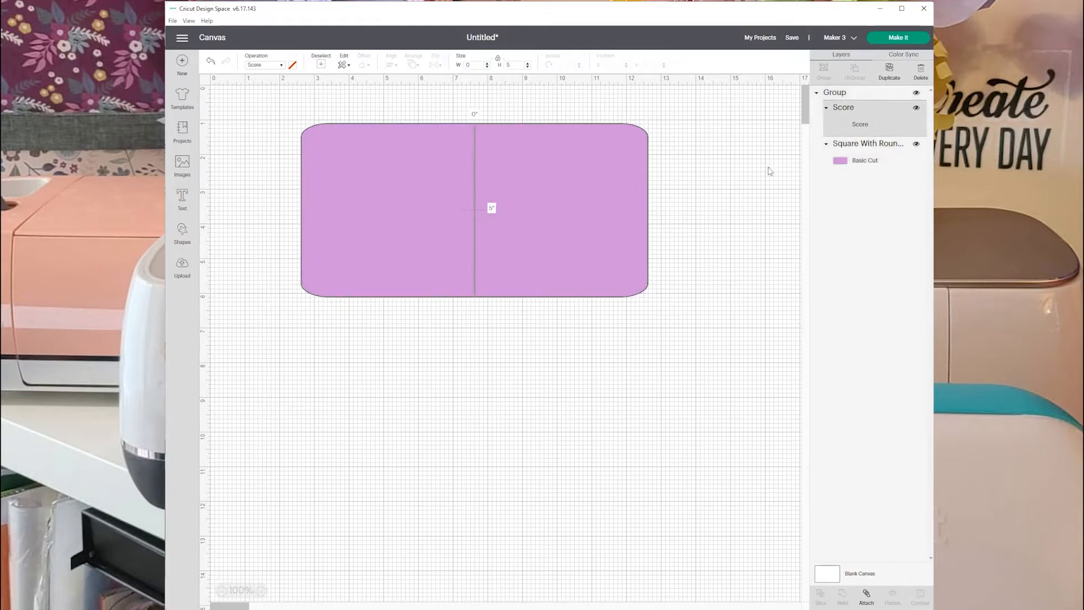
left_click(890, 72)
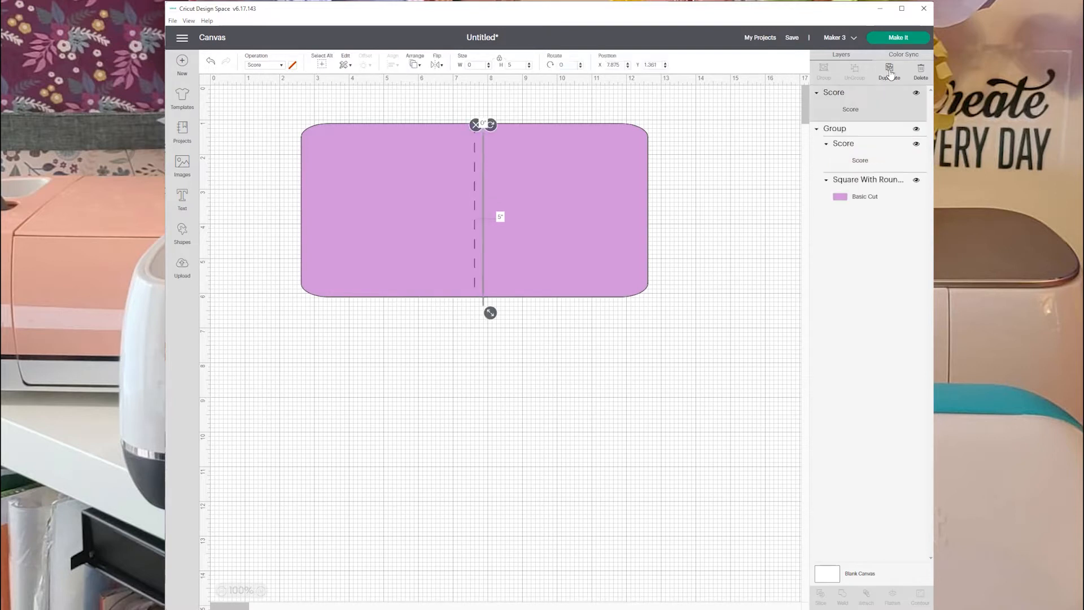
left_click(890, 72)
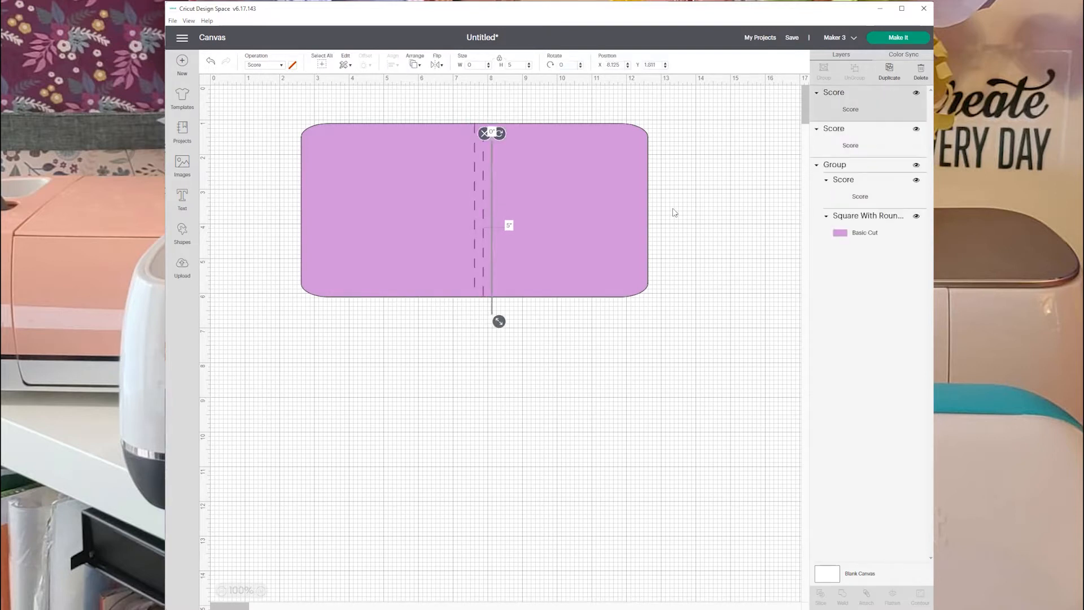
Move the card group lower on the canvas and spread the two loose score lines apart to opposite sides.
left_click_drag(492, 252, 562, 231)
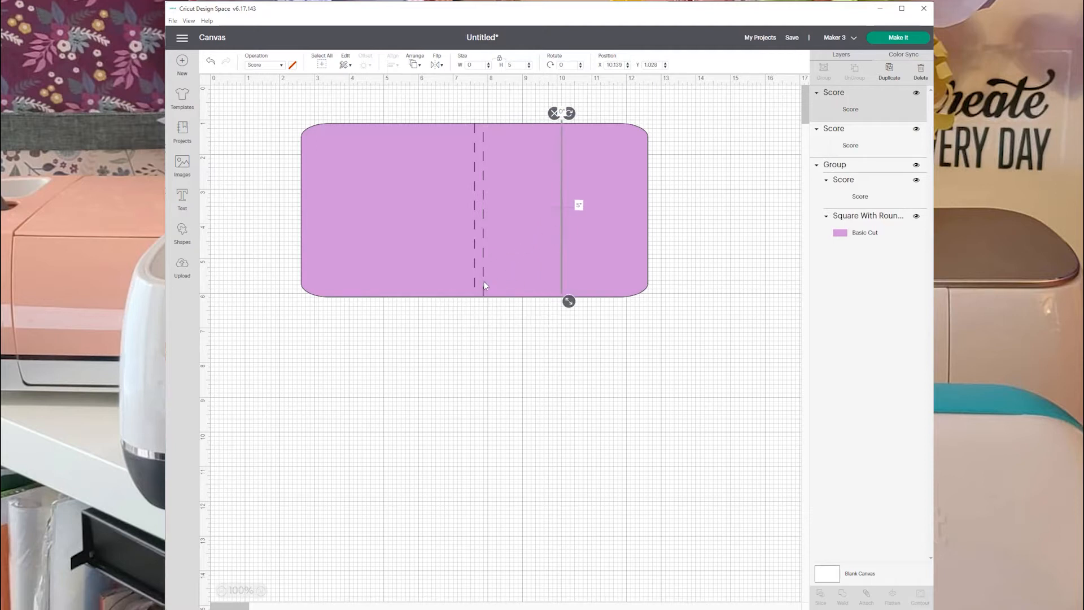
left_click_drag(473, 287, 500, 483)
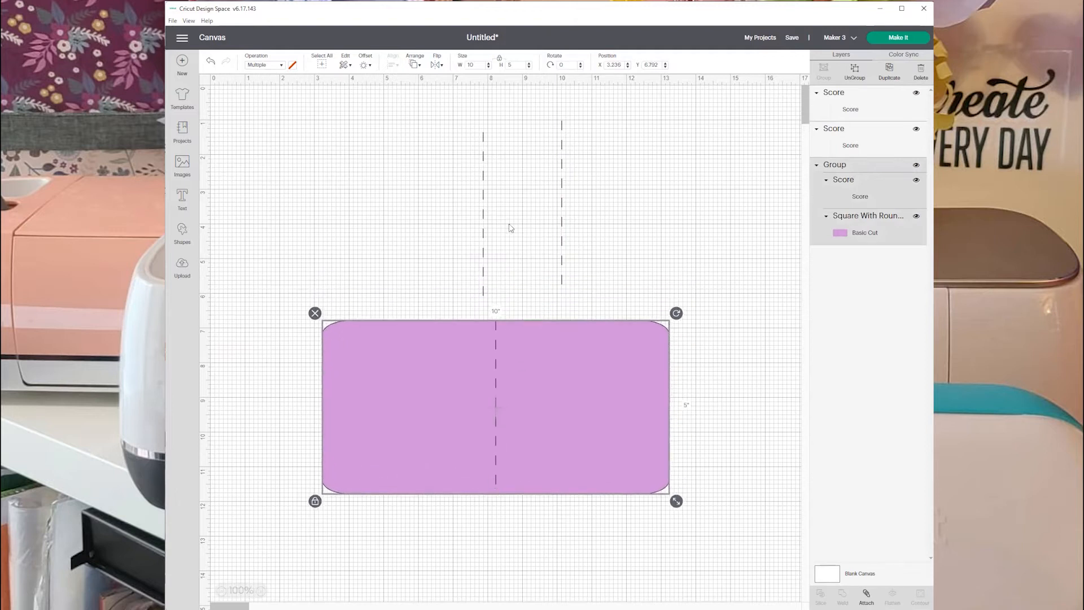
left_click_drag(484, 214, 262, 199)
left_click_drag(562, 204, 741, 202)
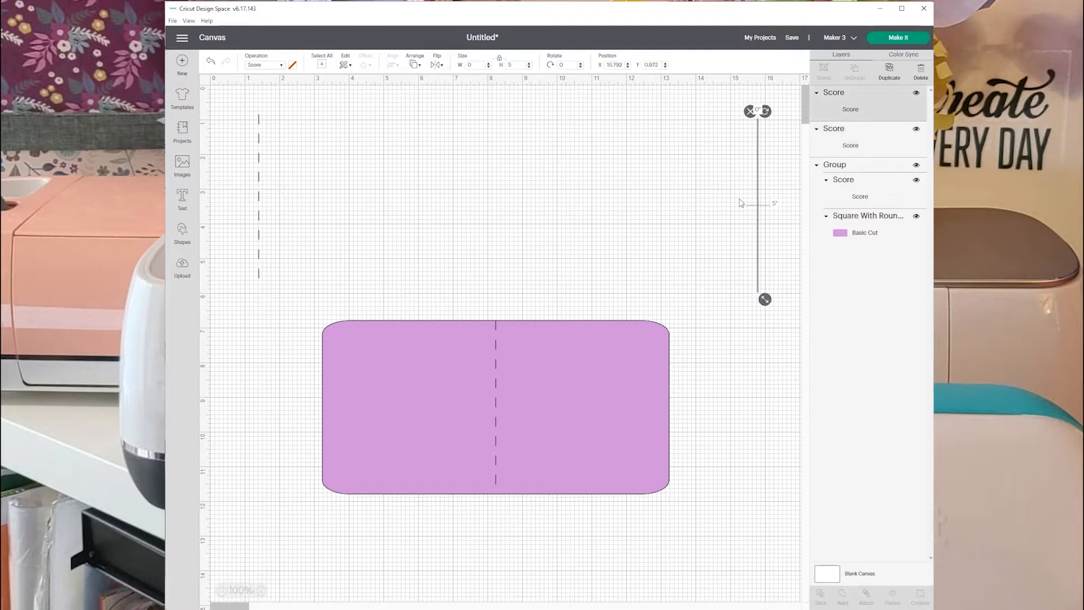
left_click(261, 150)
left_click_drag(261, 151, 226, 174)
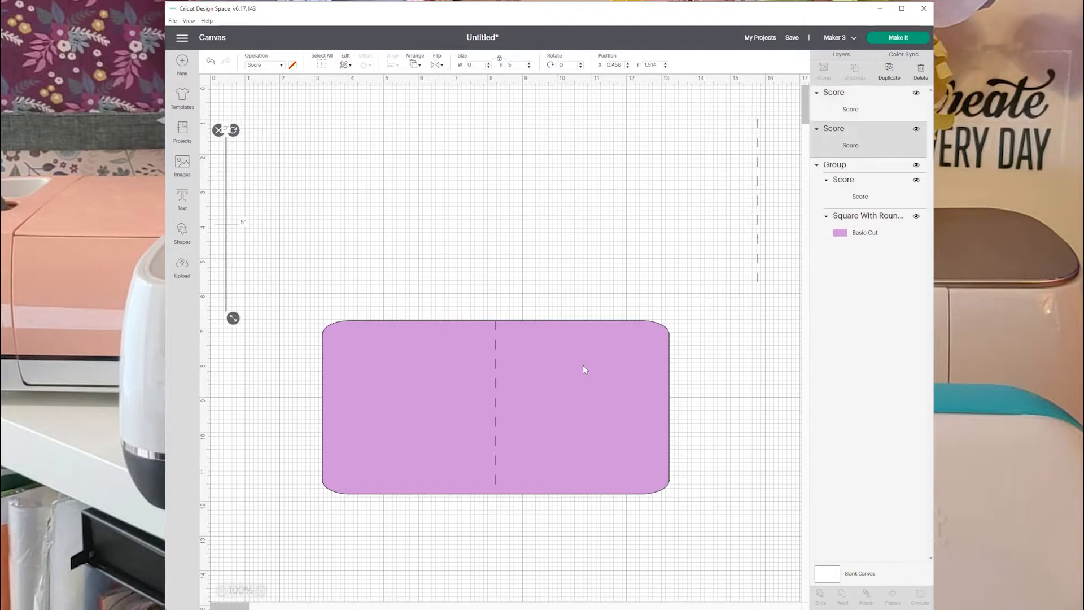
Position the card group at X 1 and Y 1.
left_click(573, 377)
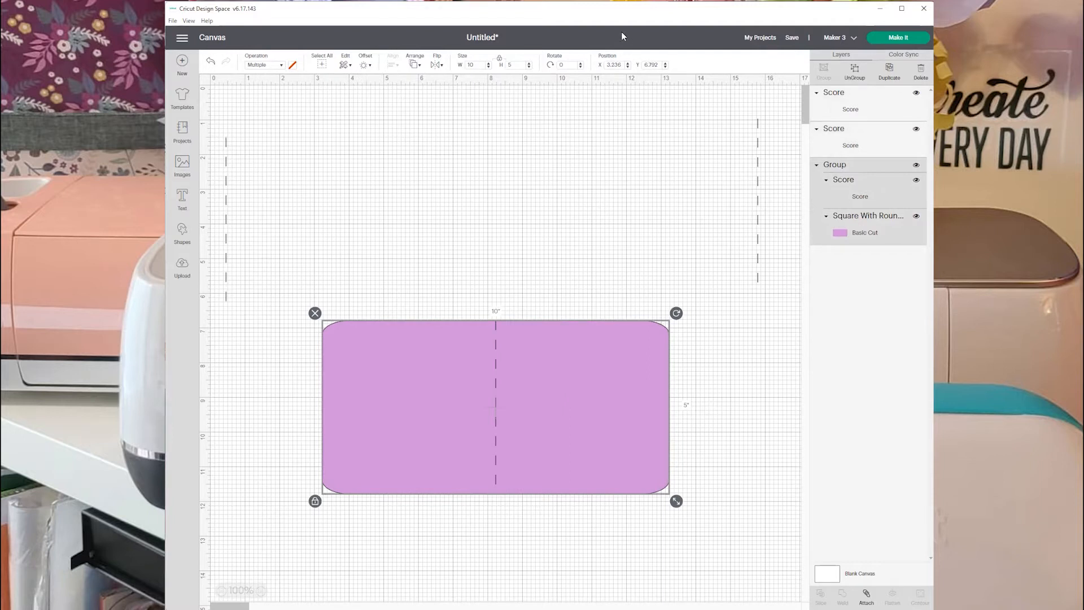
left_click_drag(607, 65, 626, 67)
type("1")
key("Tab")
type("1")
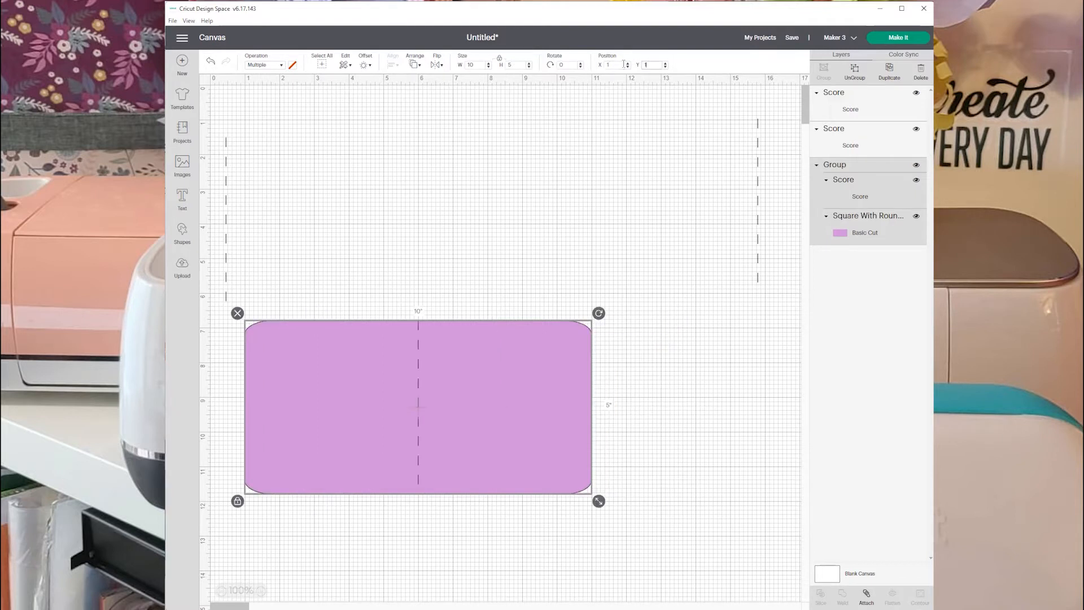
key("Return")
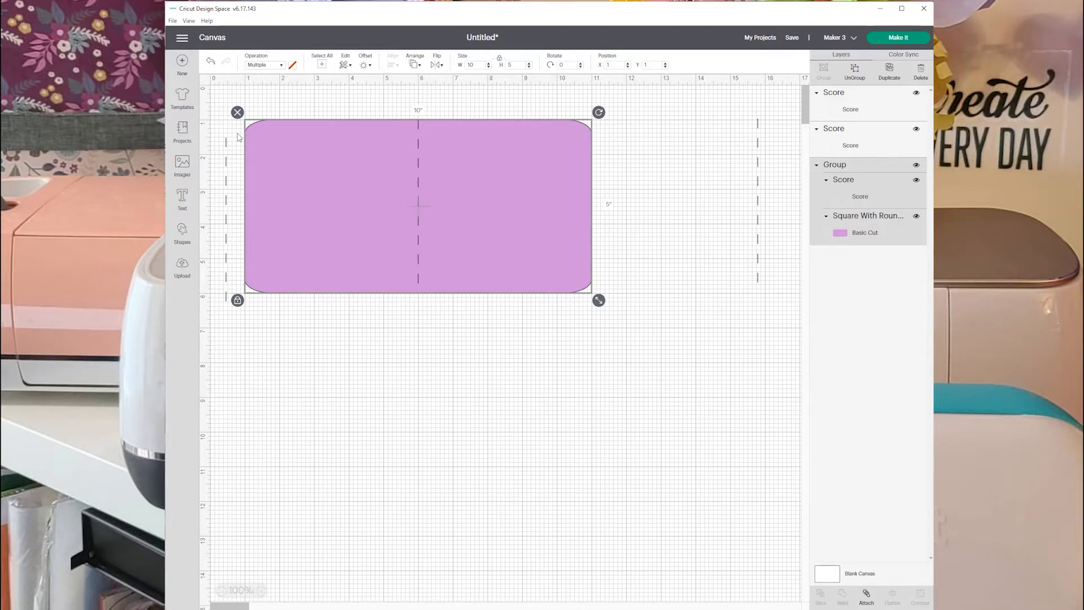
Position the loose score line beside the card's left edge at X 3.5 and Y 1.
left_click(225, 186)
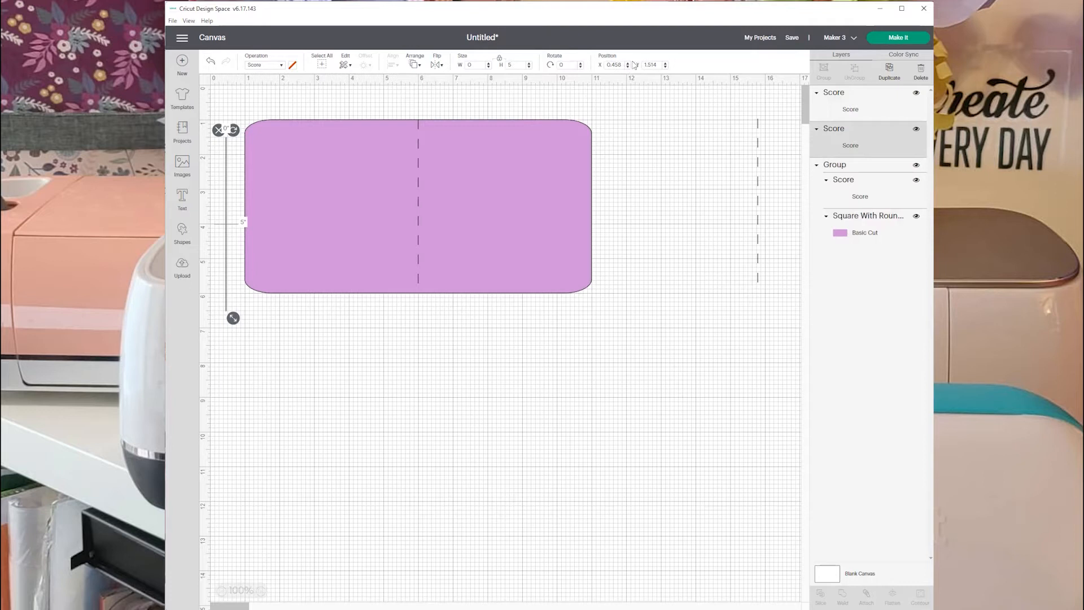
left_click(610, 63)
type("3.5")
key("Tab")
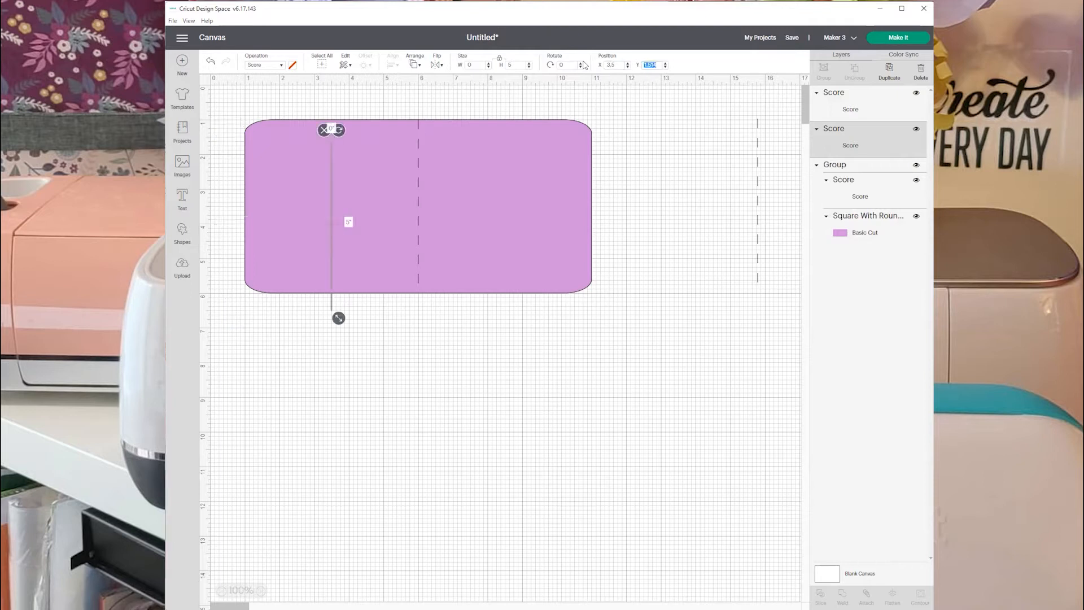
type("1")
key("Return")
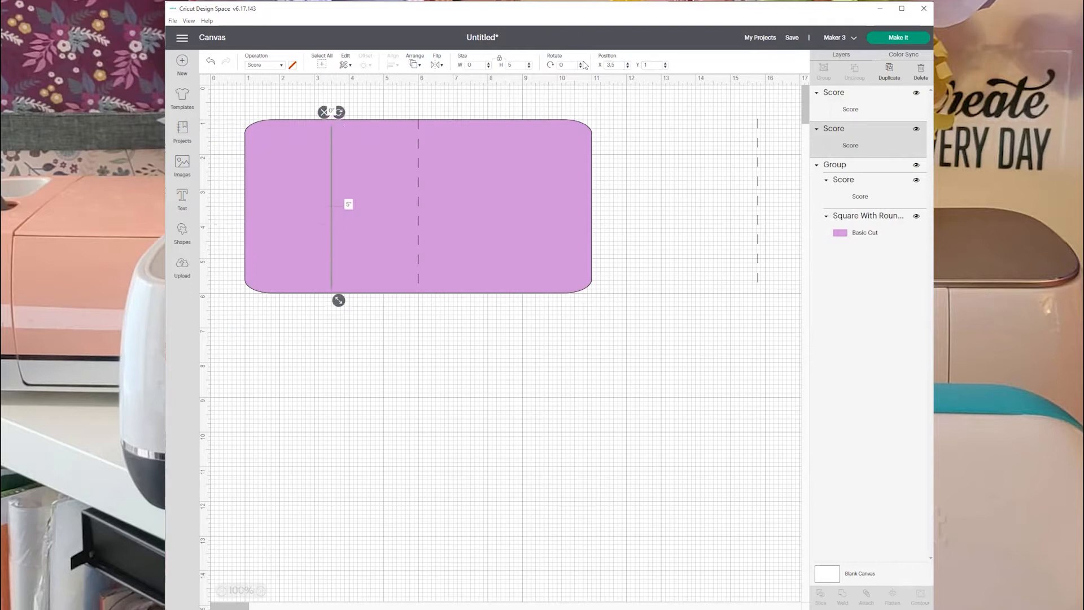
Position the remaining loose score line at X 8.5 and Y 1, and deselect it.
left_click(757, 201)
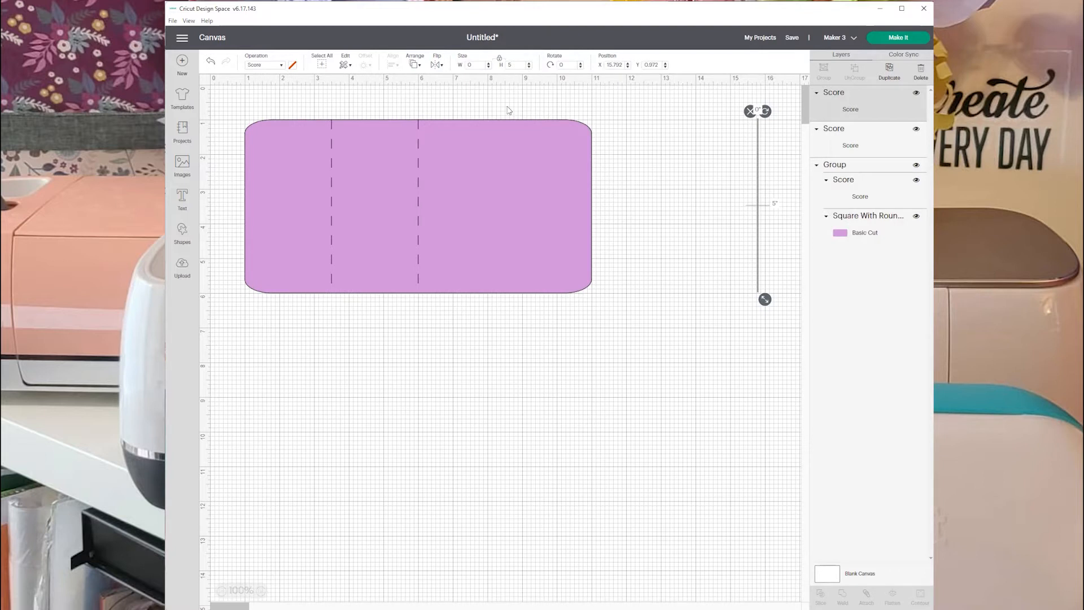
double_click(608, 64)
type("8.5")
key("Tab")
type("1")
key("Return")
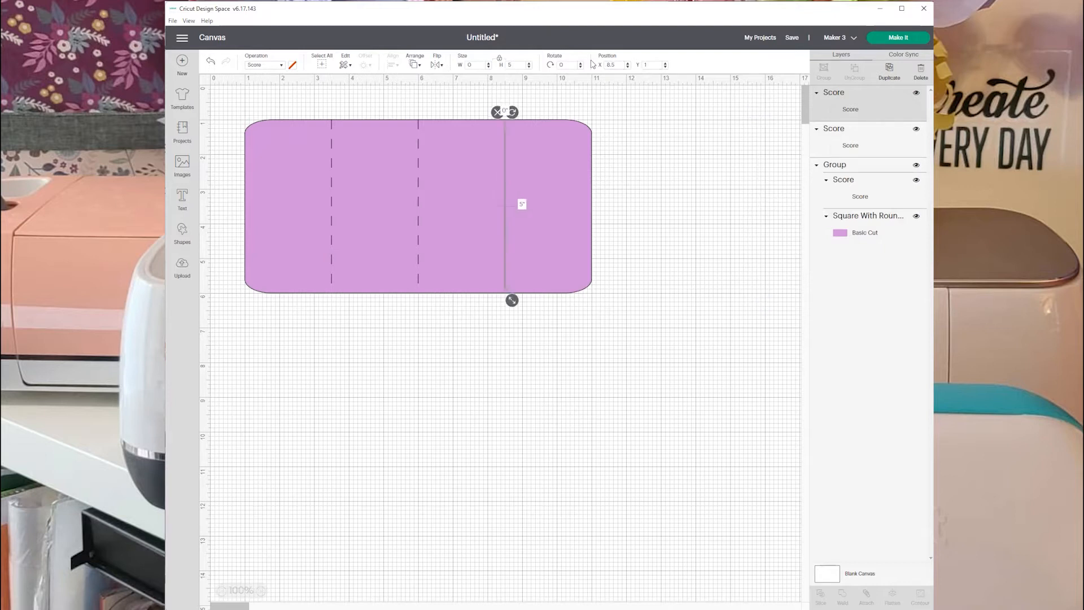
left_click(484, 346)
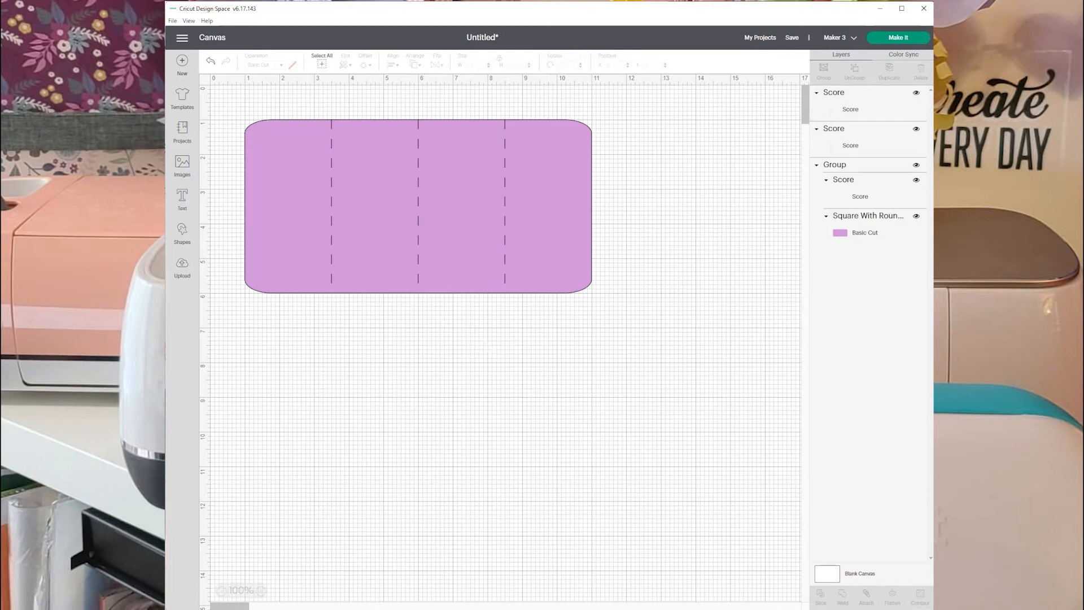
Attach the three score lines to the card base, move the attached card to about X 3.3, Y 0.6, and collapse its layer.
left_click_drag(226, 93, 681, 320)
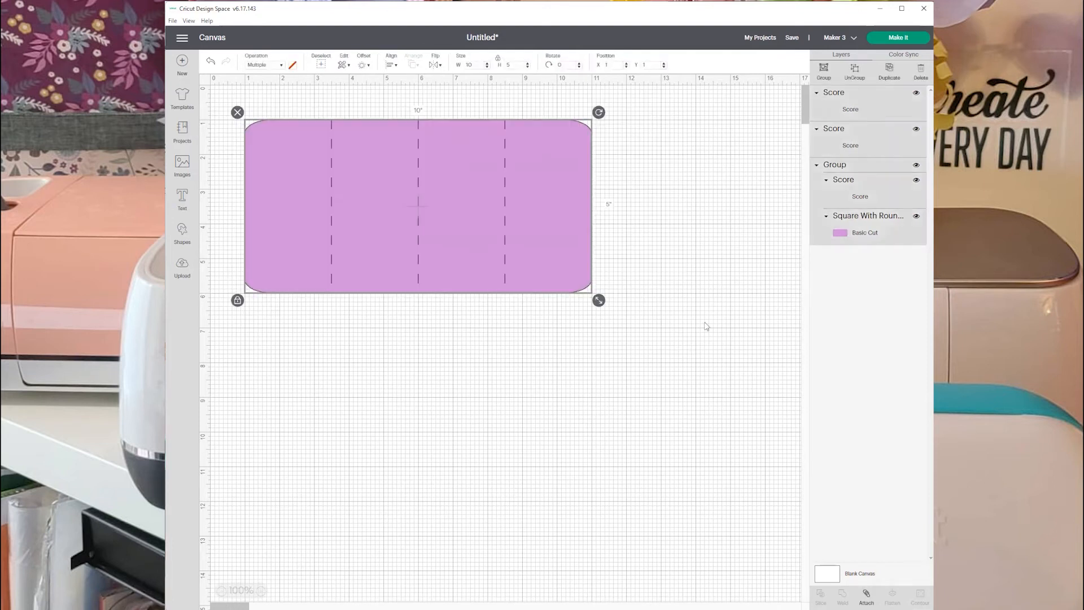
left_click(866, 596)
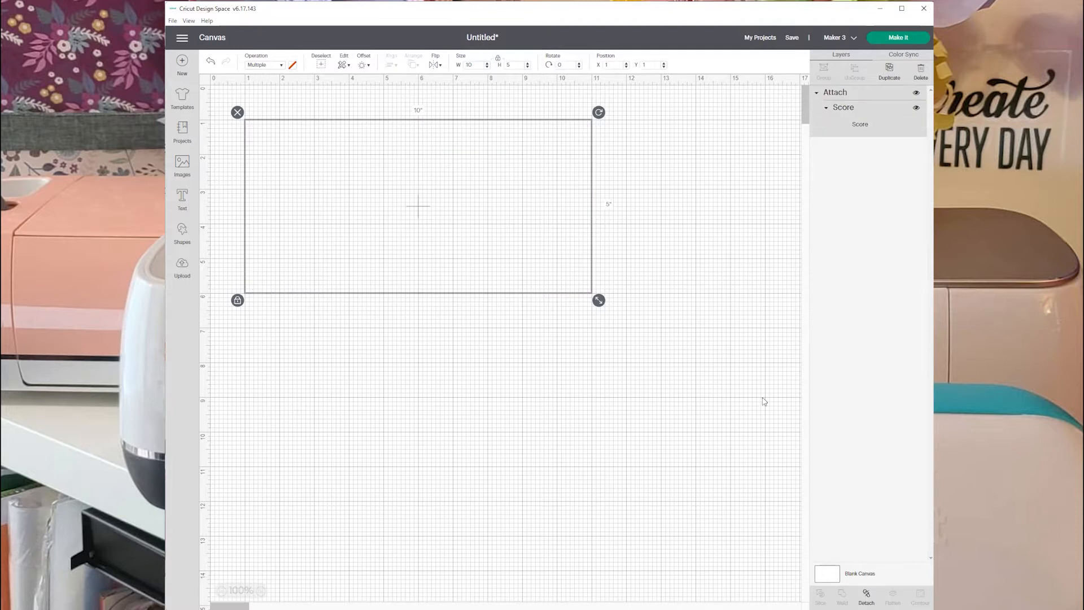
left_click_drag(473, 225, 553, 214)
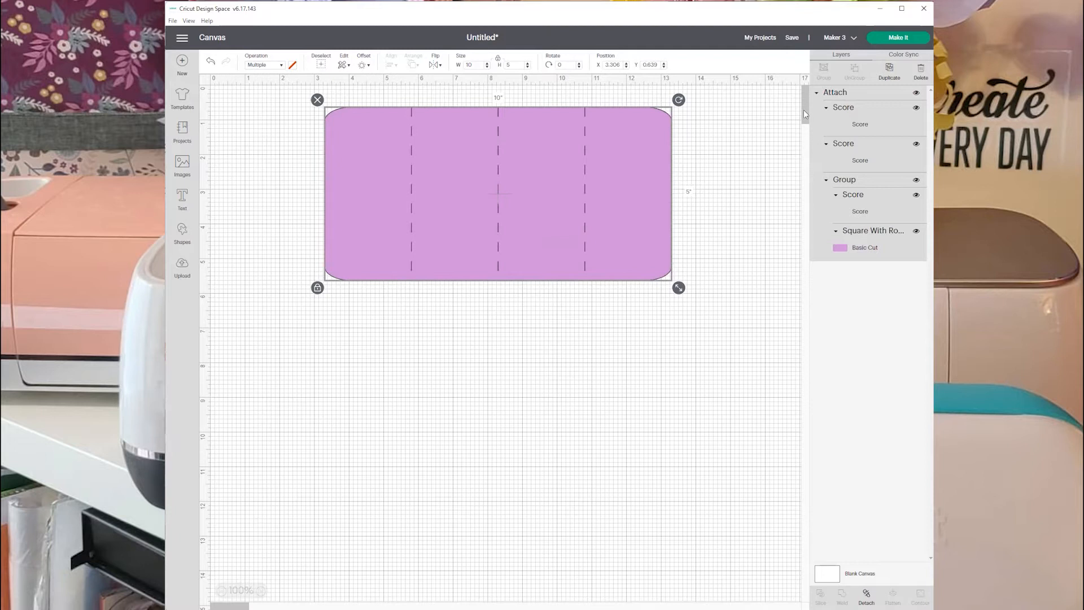
left_click(816, 92)
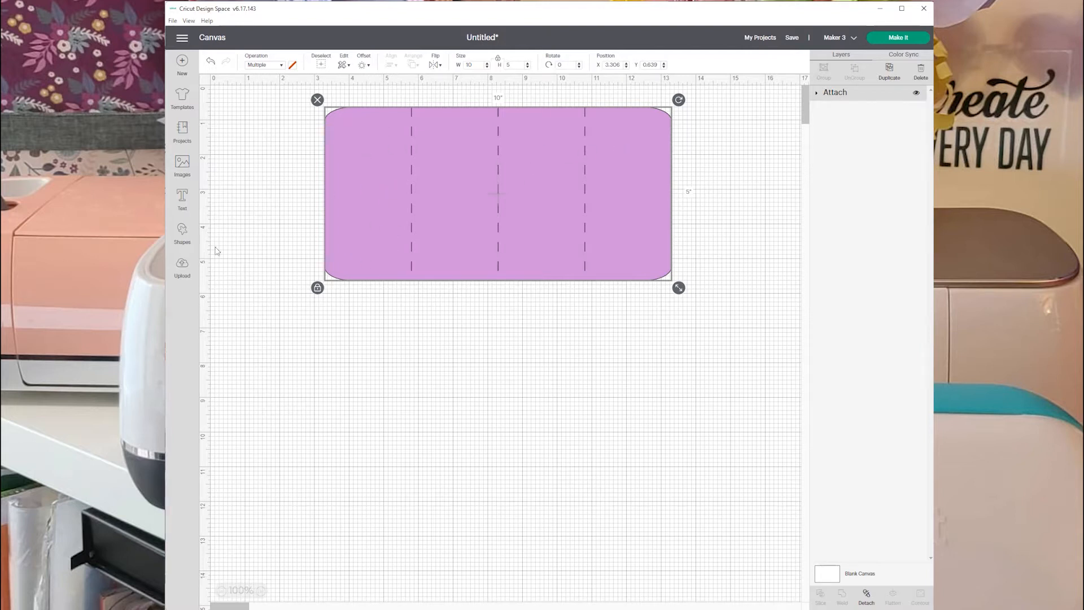
Add a rounded-corner square below the card's left end and colour it bright red.
left_click(182, 231)
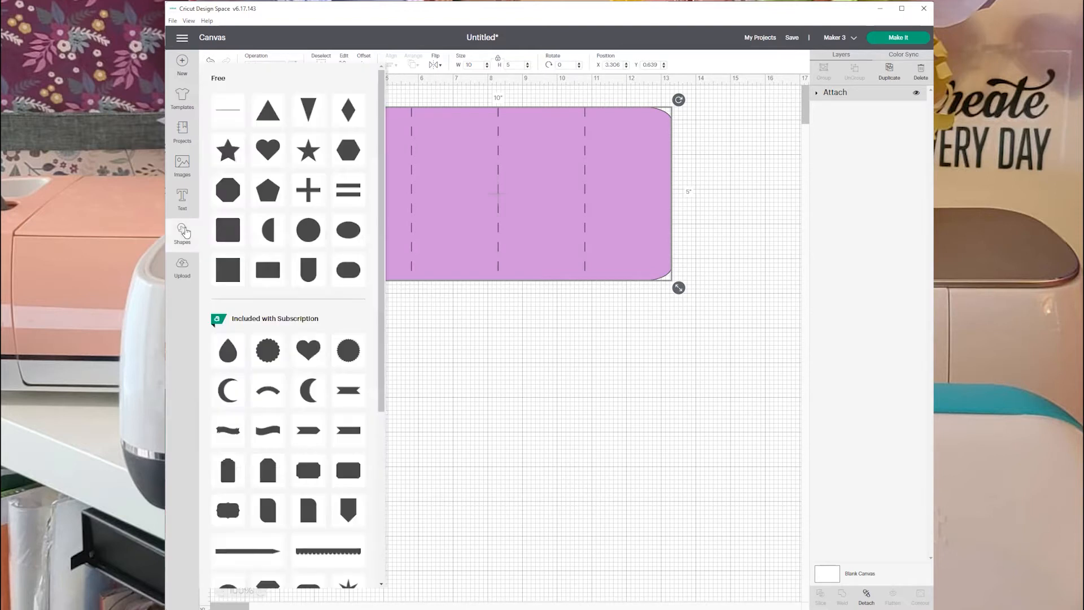
left_click(230, 232)
left_click_drag(290, 171, 354, 343)
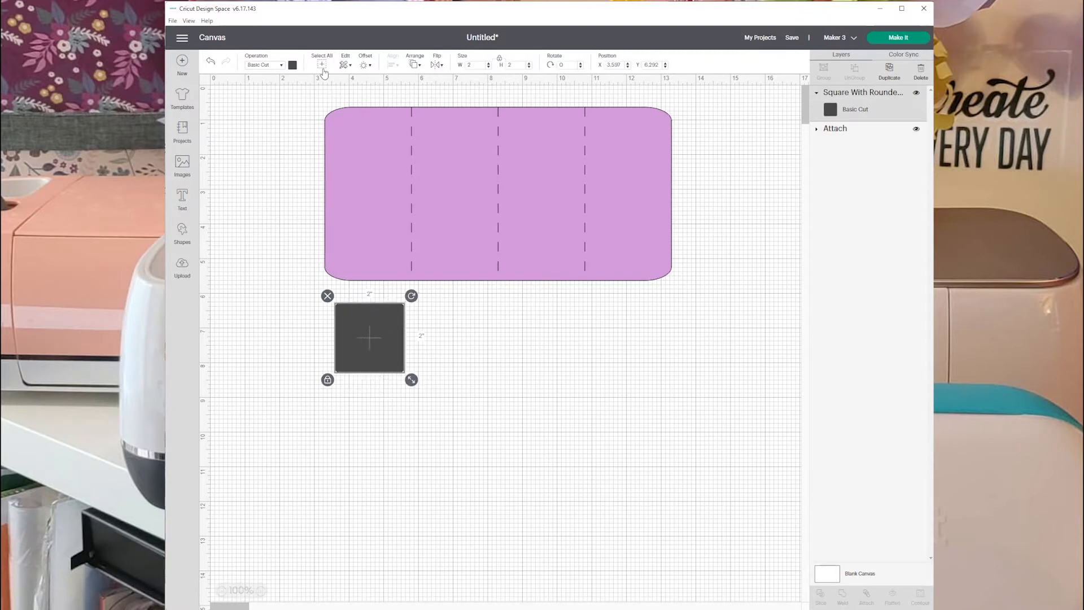
left_click(291, 66)
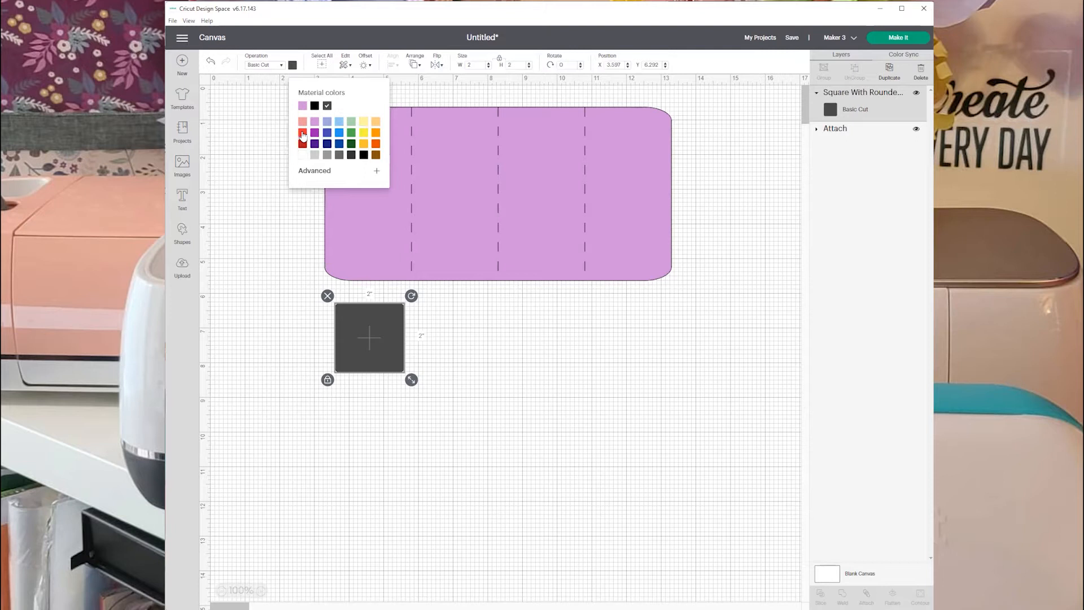
left_click(303, 134)
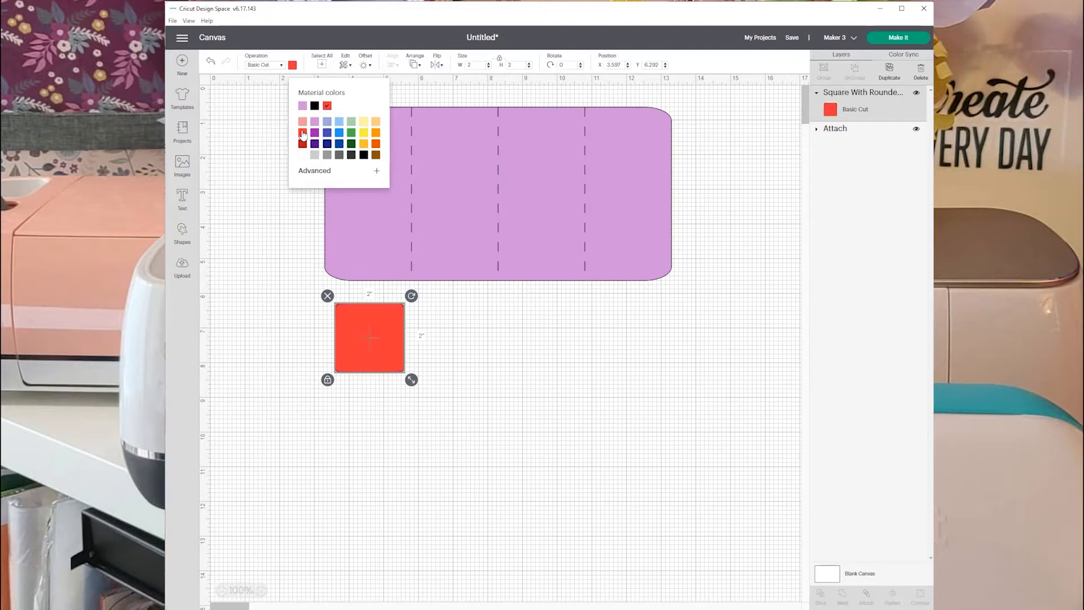
Unlock the red shape's proportions and set its size to 2.25 inches wide by 4.5 inches high.
left_click(328, 379)
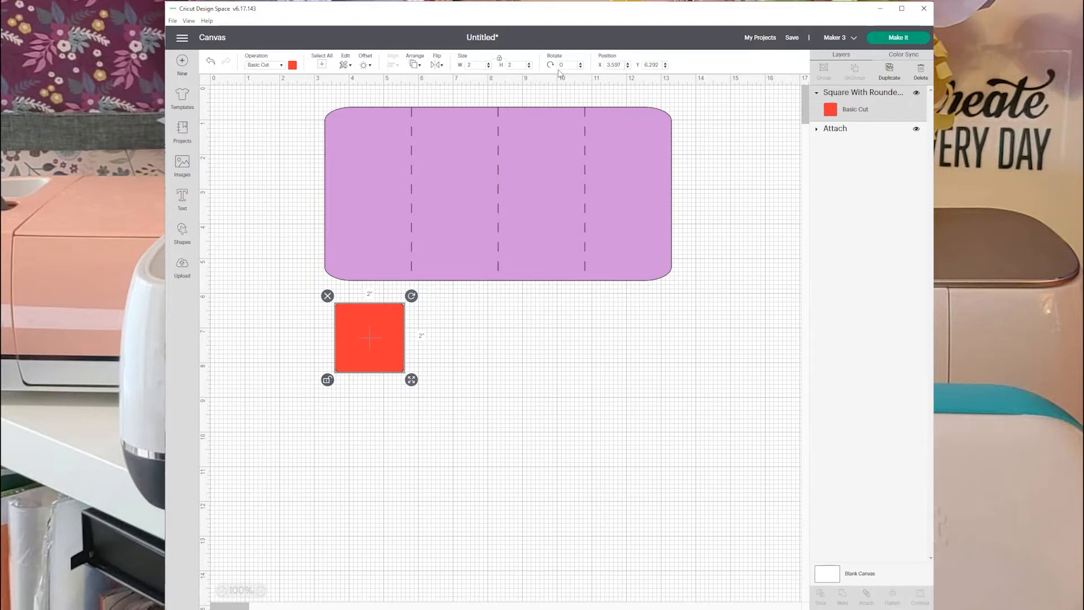
double_click(520, 65)
key("Return")
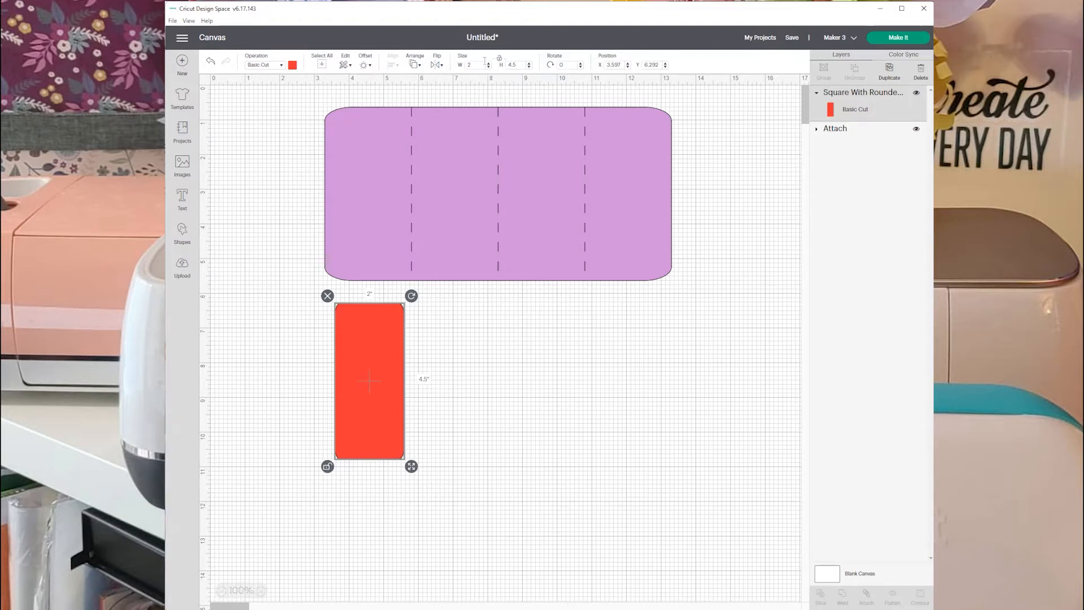
key("Return")
key("Return")
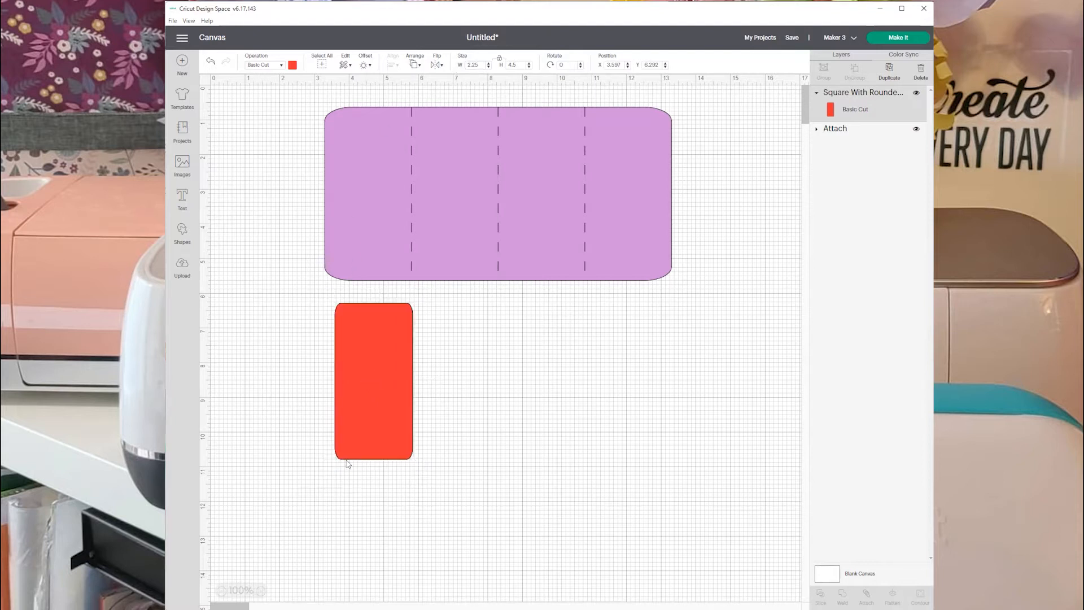
Place the red rectangle centrally on the card's leftmost panel, at about X 3.44 and Y 0.92.
left_click_drag(377, 412, 371, 225)
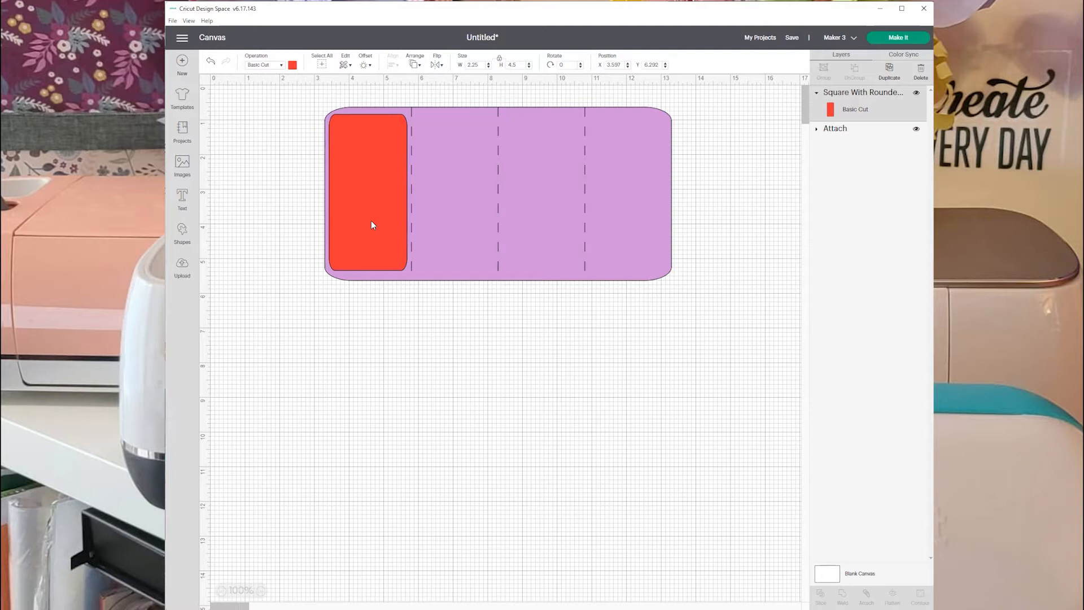
left_click_drag(372, 225, 372, 227)
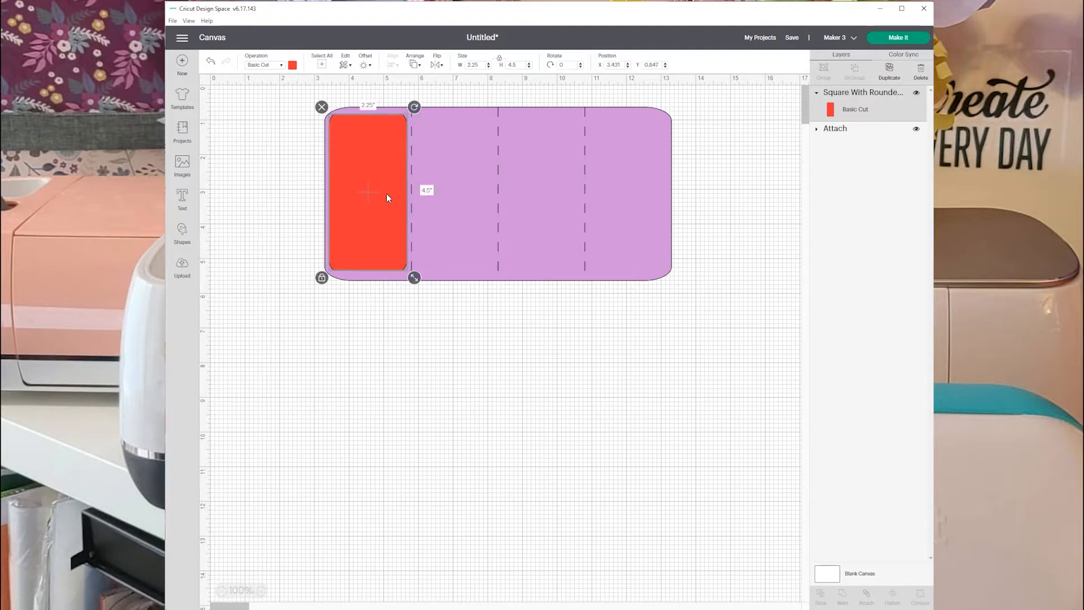
left_click_drag(379, 184, 381, 185)
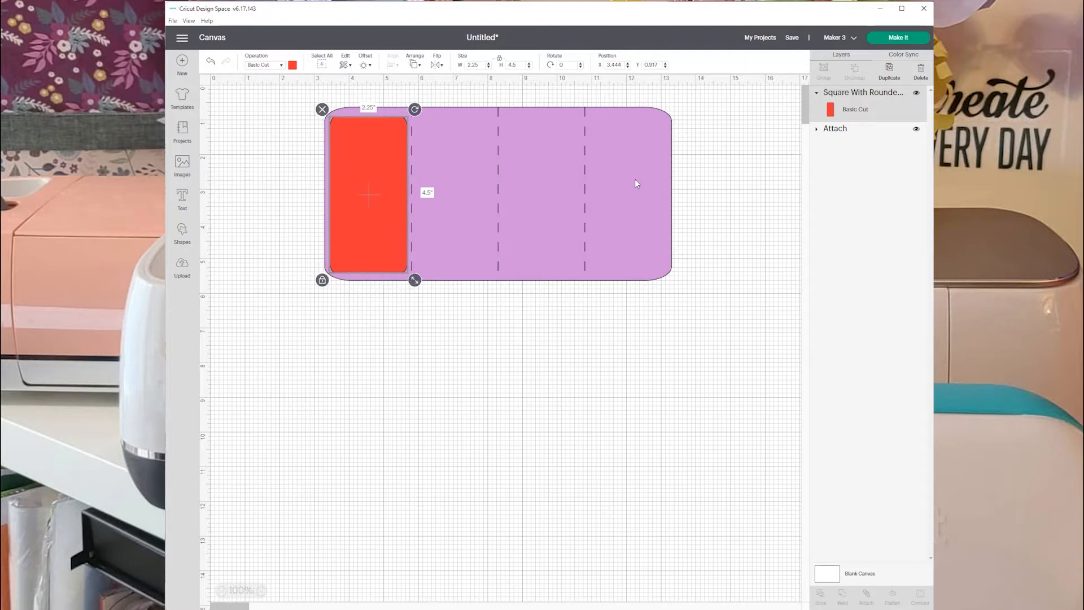
Duplicate the red rectangle onto the card's rightmost panel and move the original below the card.
left_click(888, 71)
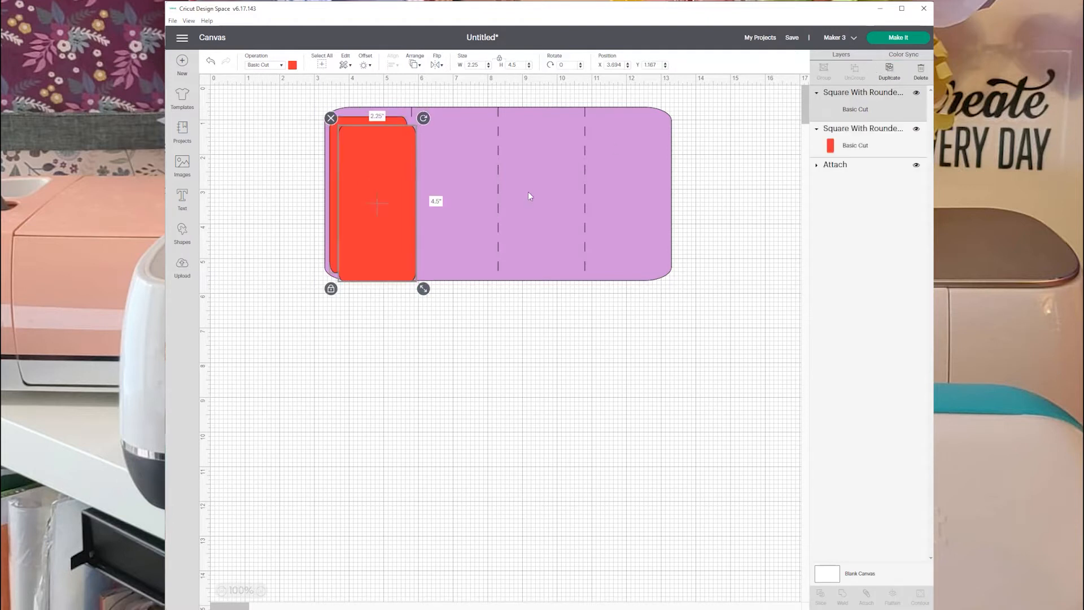
left_click_drag(377, 227, 635, 212)
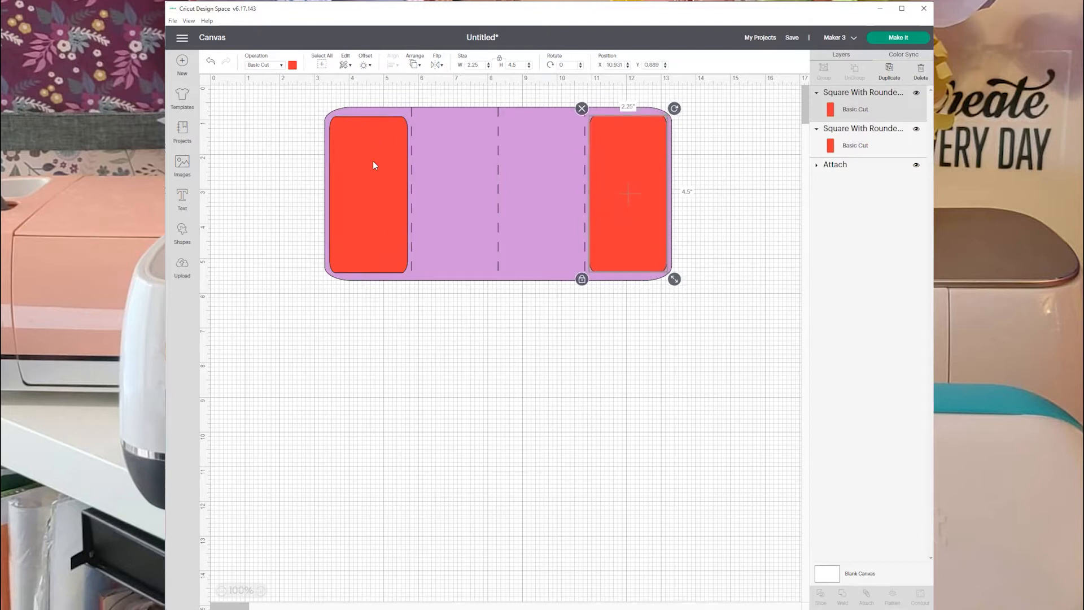
left_click_drag(373, 165, 605, 344)
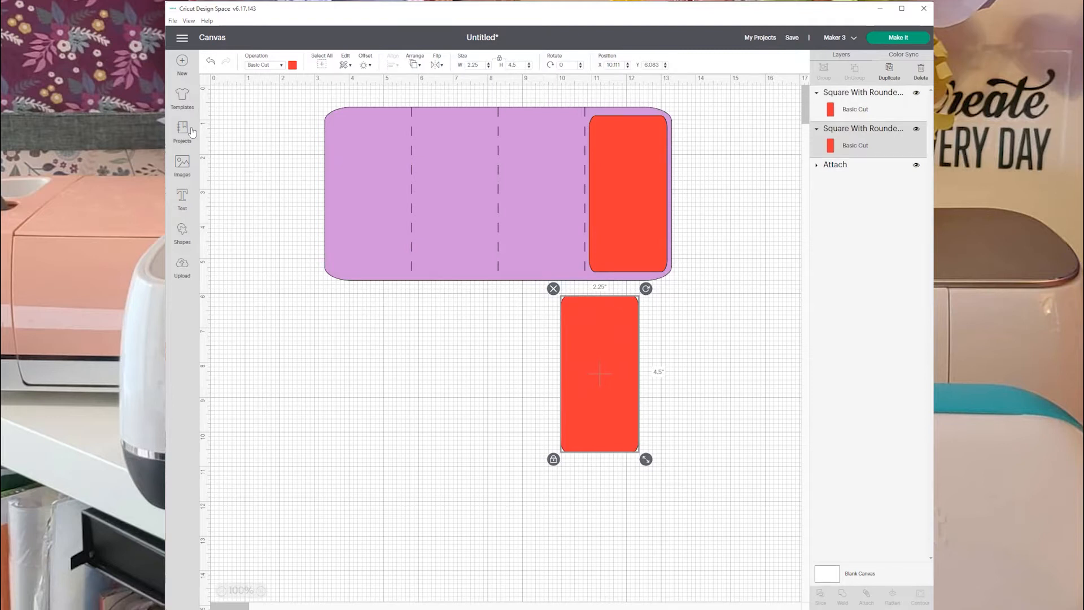
Add a heart shape in the empty area below the card's left end and colour it dark red.
left_click(183, 234)
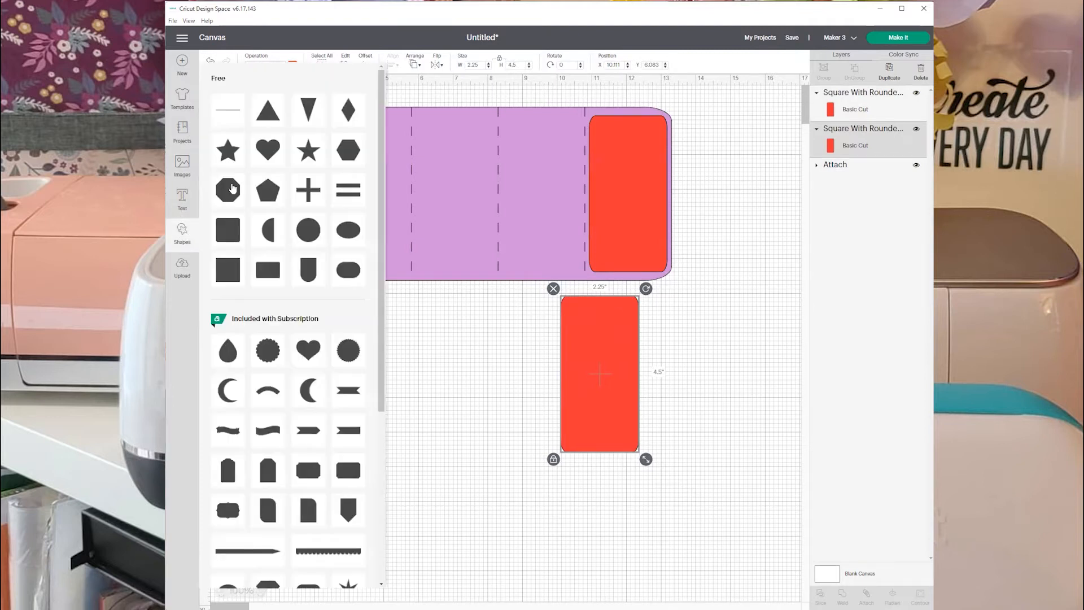
left_click(276, 148)
left_click_drag(311, 176, 327, 356)
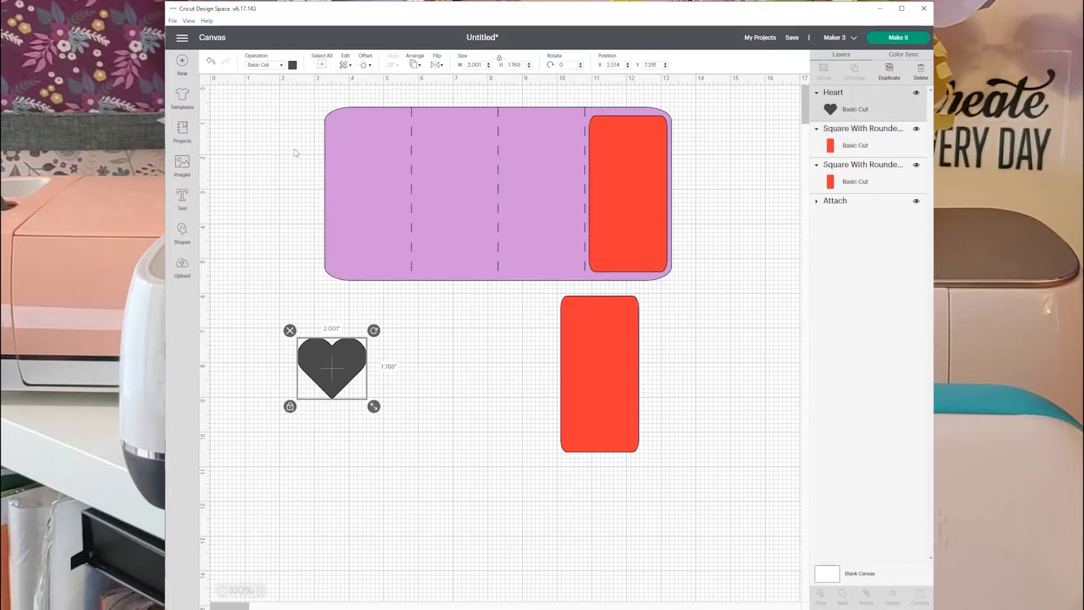
left_click(292, 65)
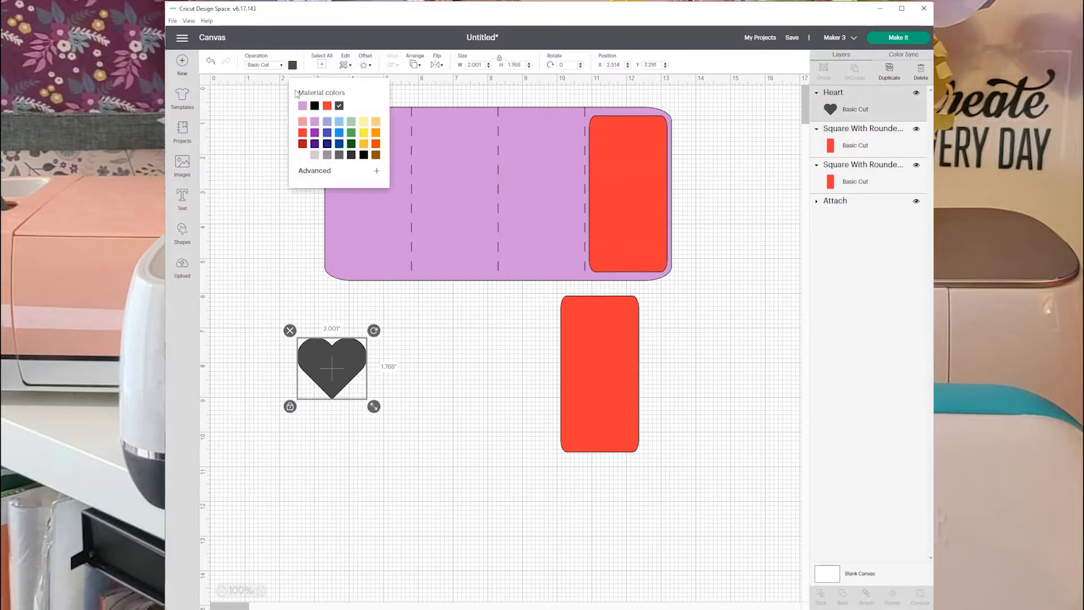
left_click(302, 144)
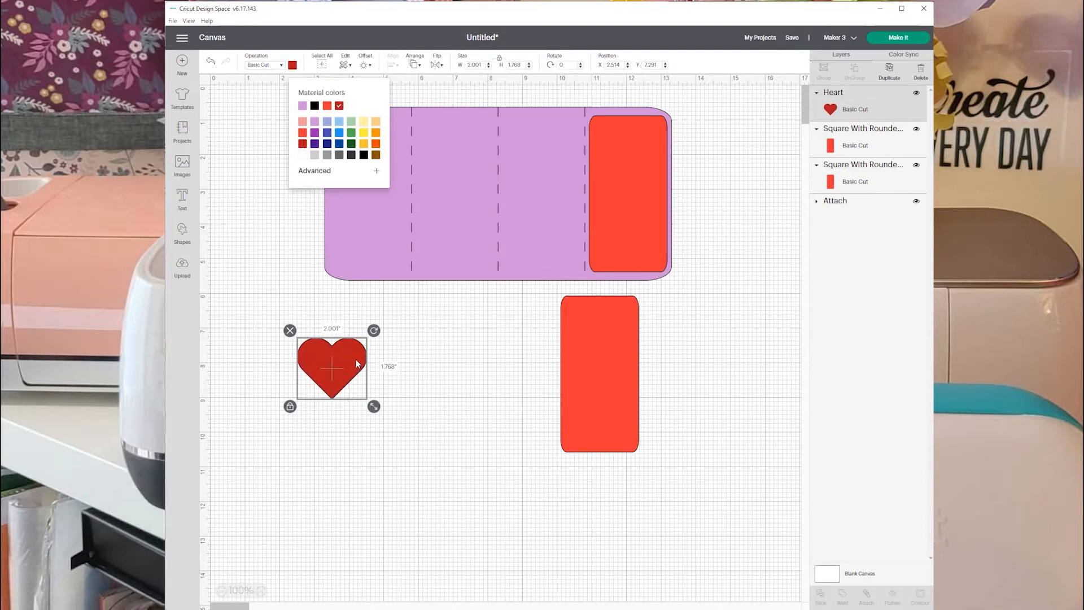
Duplicate the heart beside the original and move the card with its red rectangle aside to clear the upper-left canvas.
left_click(889, 70)
left_click_drag(348, 385, 410, 379)
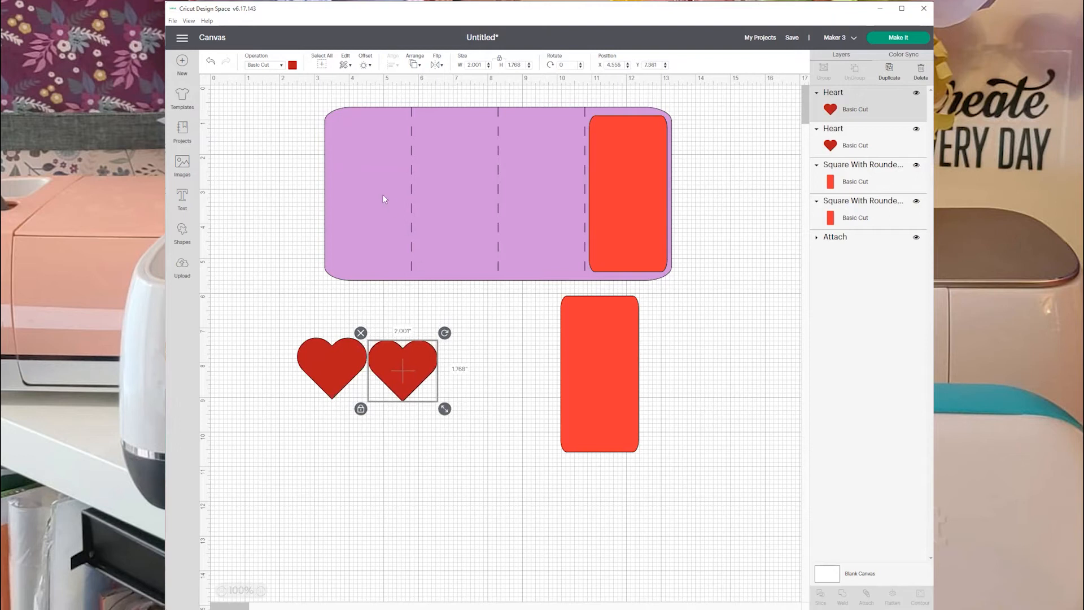
left_click_drag(294, 105, 670, 234)
left_click_drag(412, 218, 639, 228)
Position the original heart at X 1 and Y 1.
left_click(321, 365)
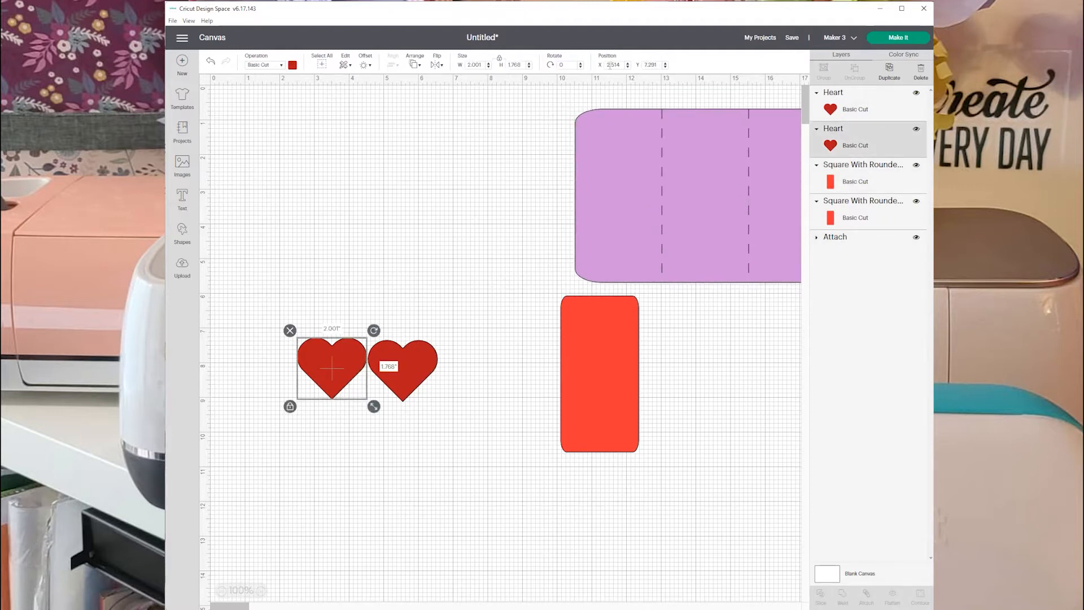
left_click_drag(621, 64, 602, 67)
type("1")
key("Tab")
type("1")
key("Return")
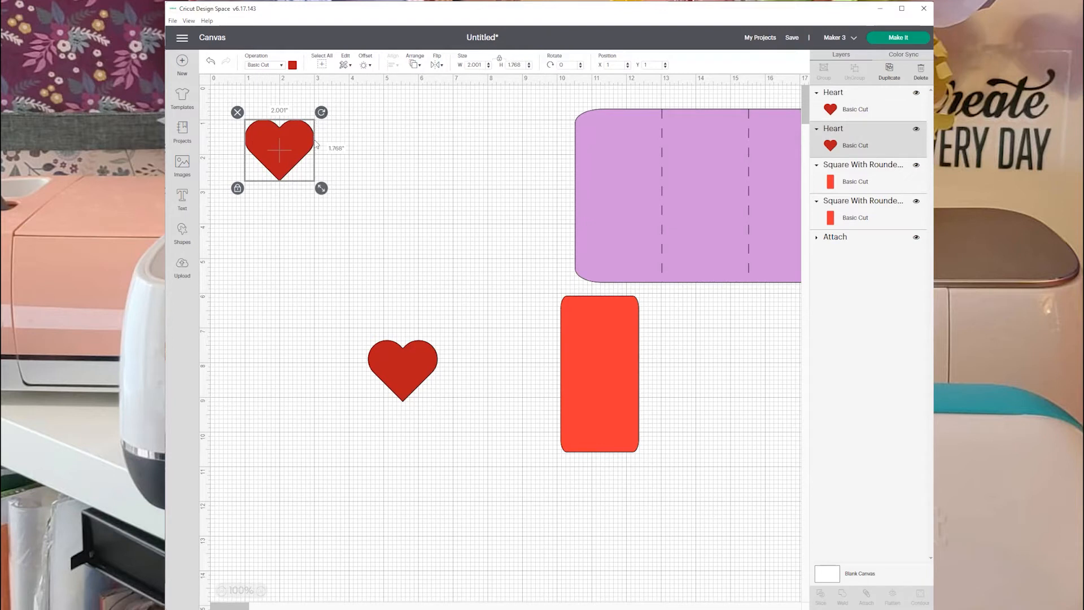
Position the duplicate heart at X 3 and Y 1, and deselect it.
left_click(403, 357)
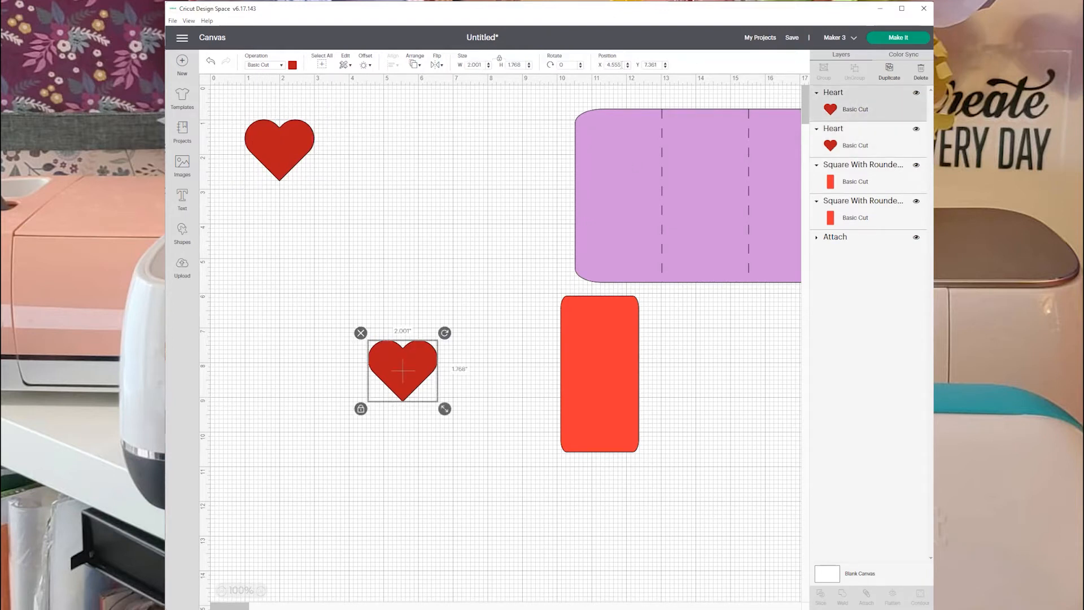
double_click(621, 63)
type("3")
key("Tab")
type("1")
key("Return")
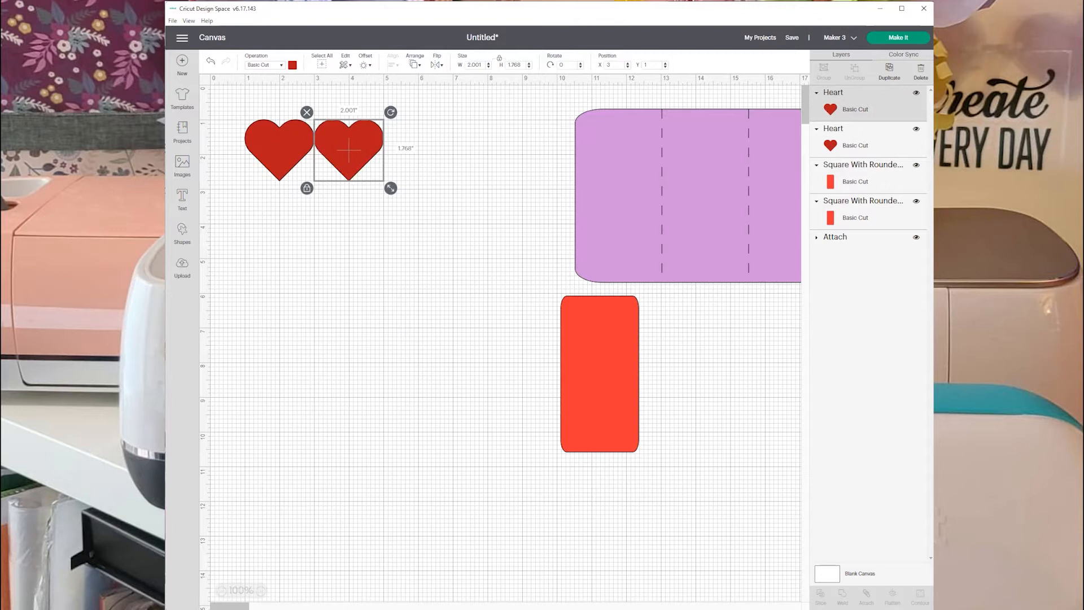
left_click(313, 284)
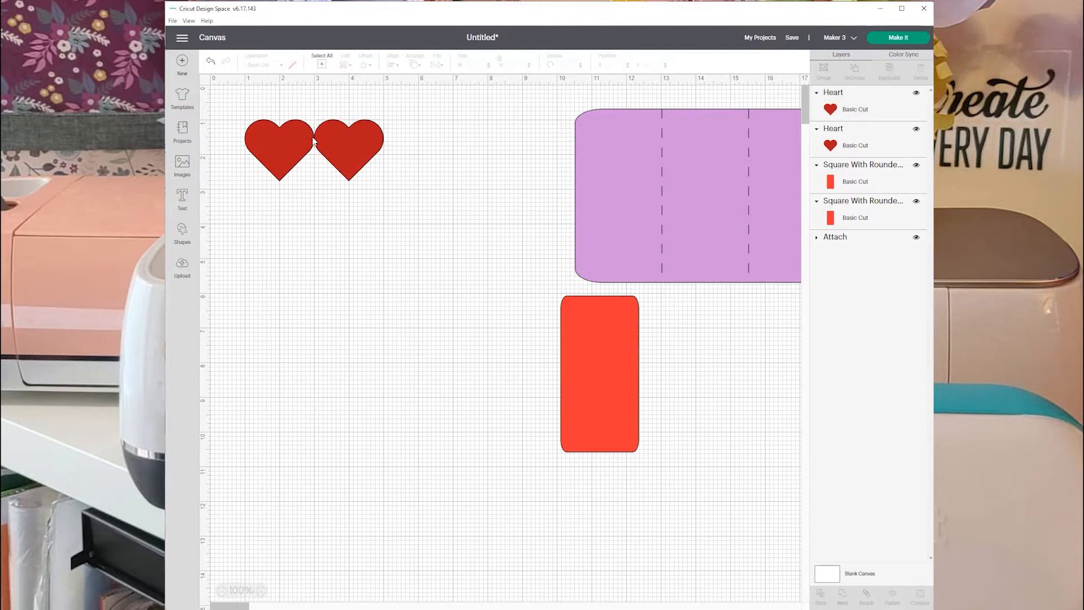
Shift the duplicate heart to X 2.875 so that it overlaps the first heart, and deselect it.
left_click(344, 148)
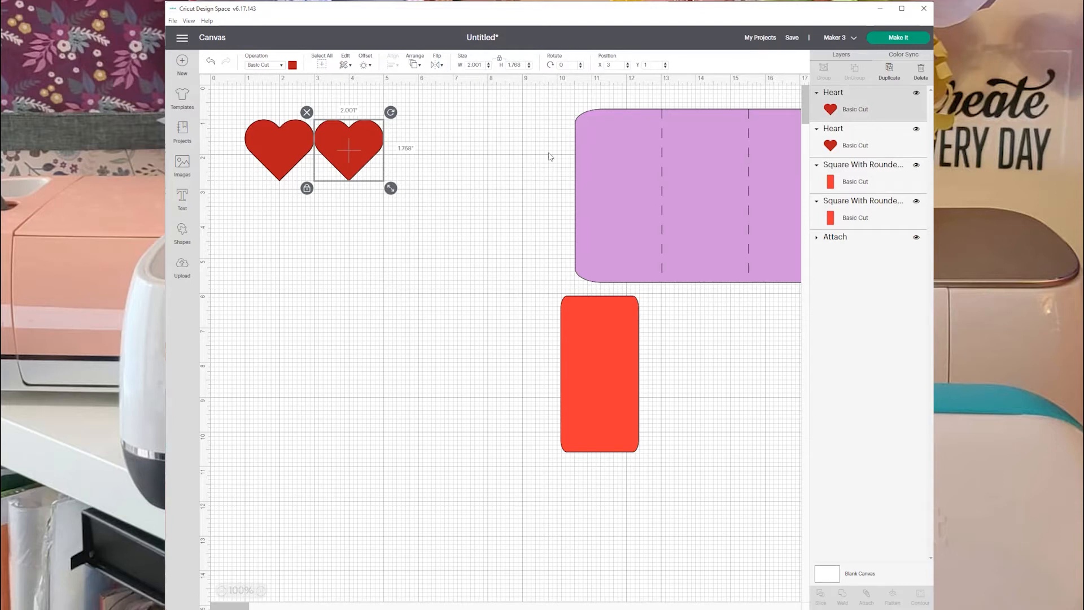
double_click(613, 64)
type("2.875")
key("Return")
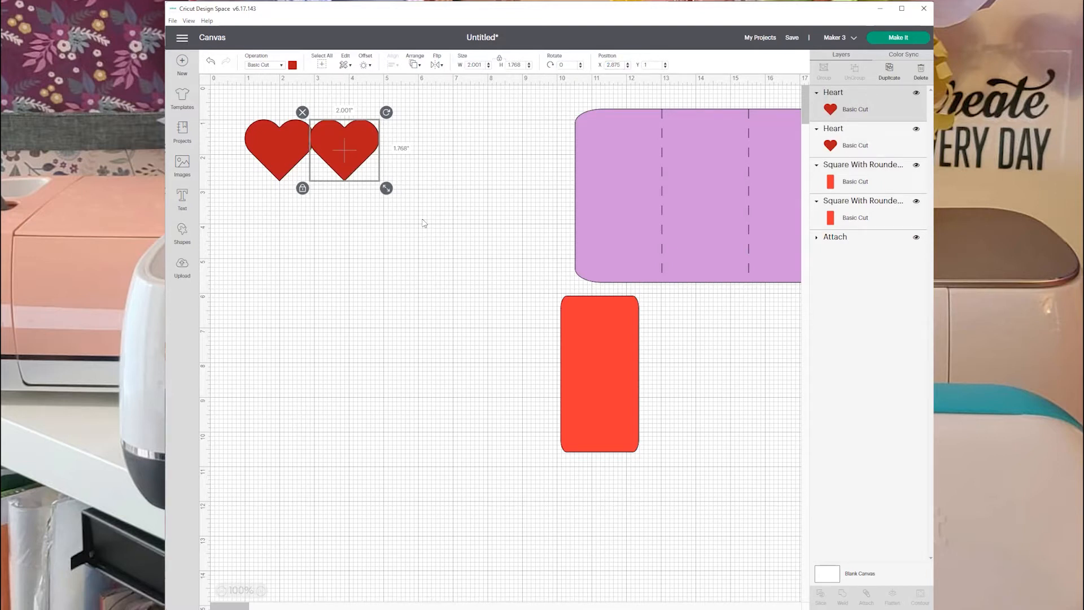
left_click(331, 265)
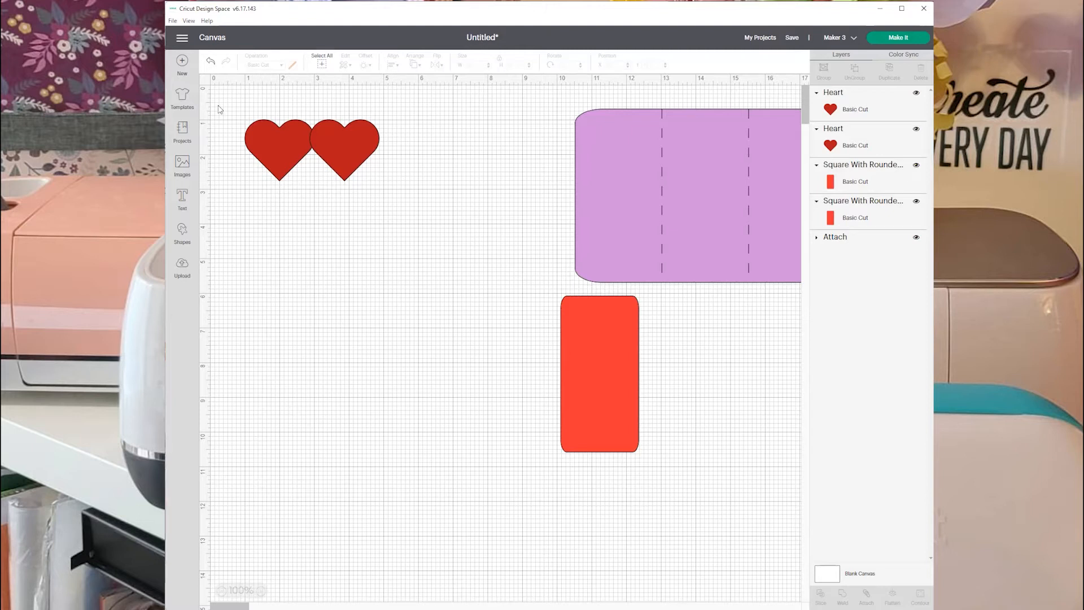
Select both overlapping hearts and weld them into one shape.
left_click(313, 123)
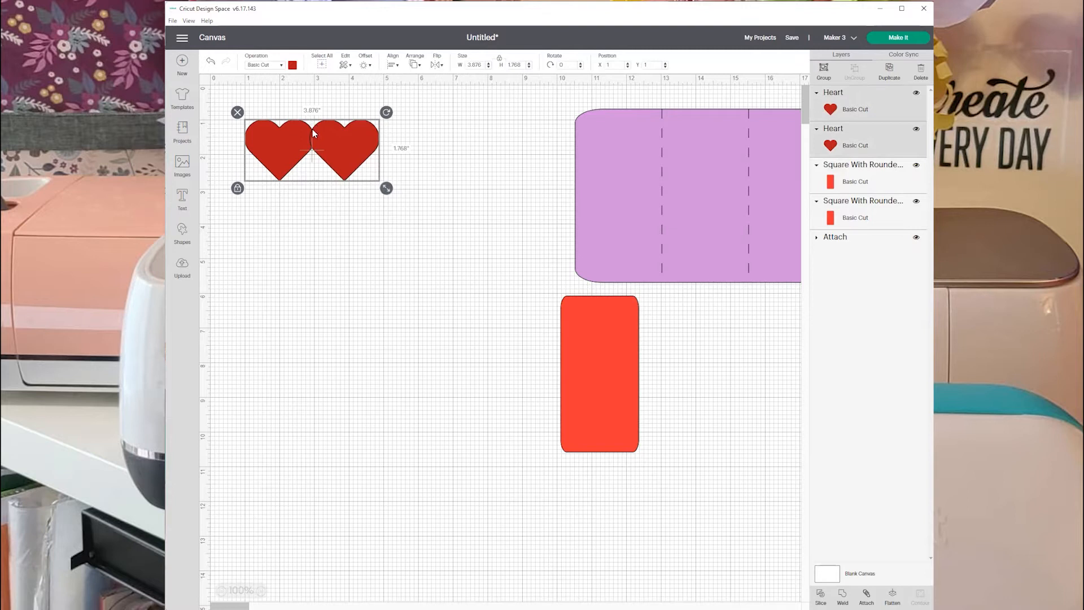
left_click(321, 270)
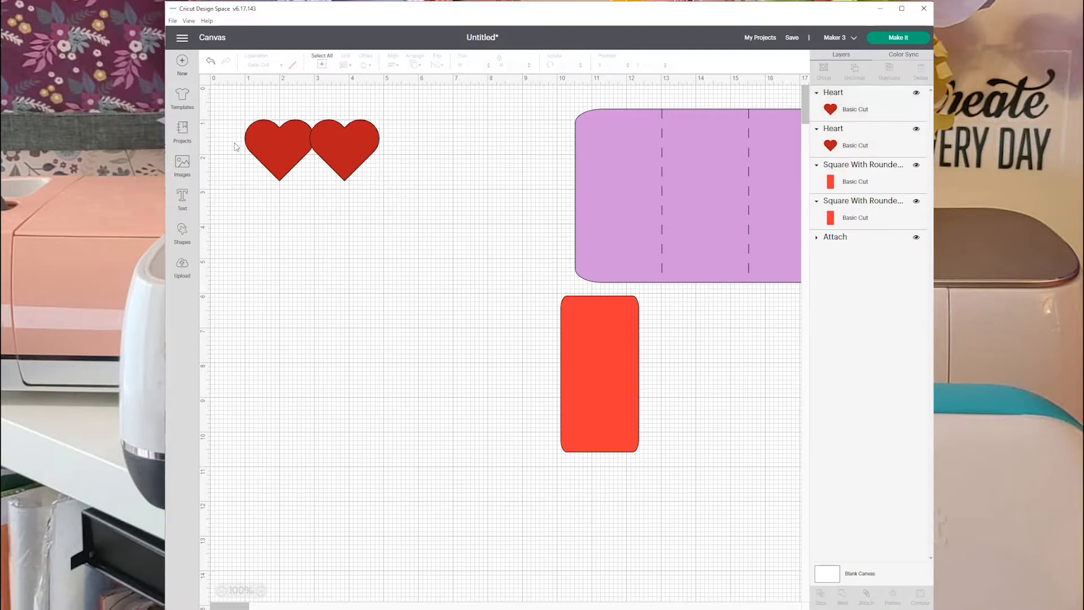
left_click_drag(220, 115, 386, 191)
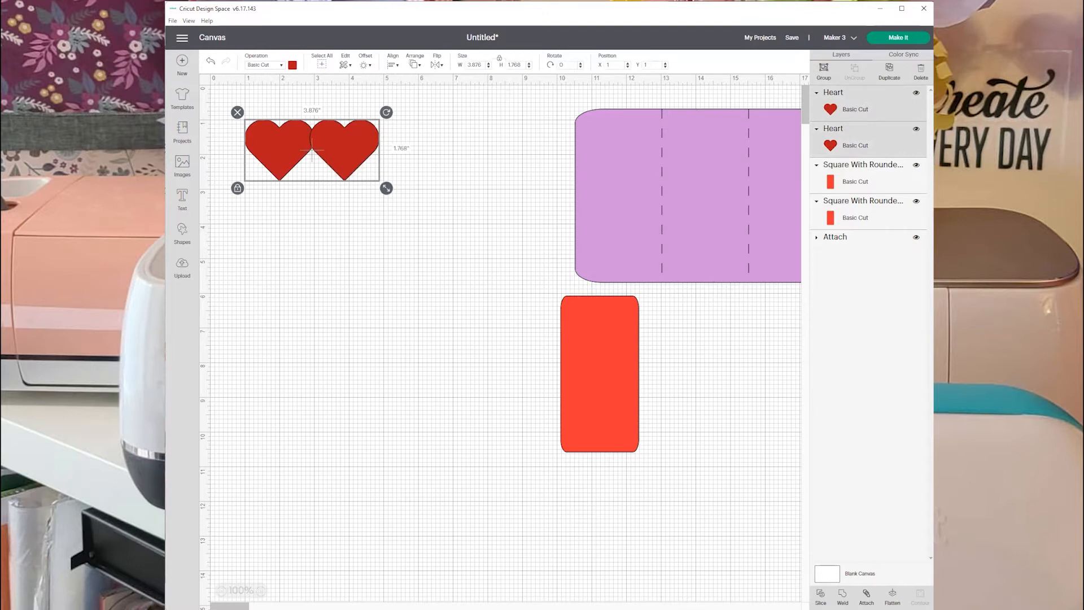
left_click(842, 596)
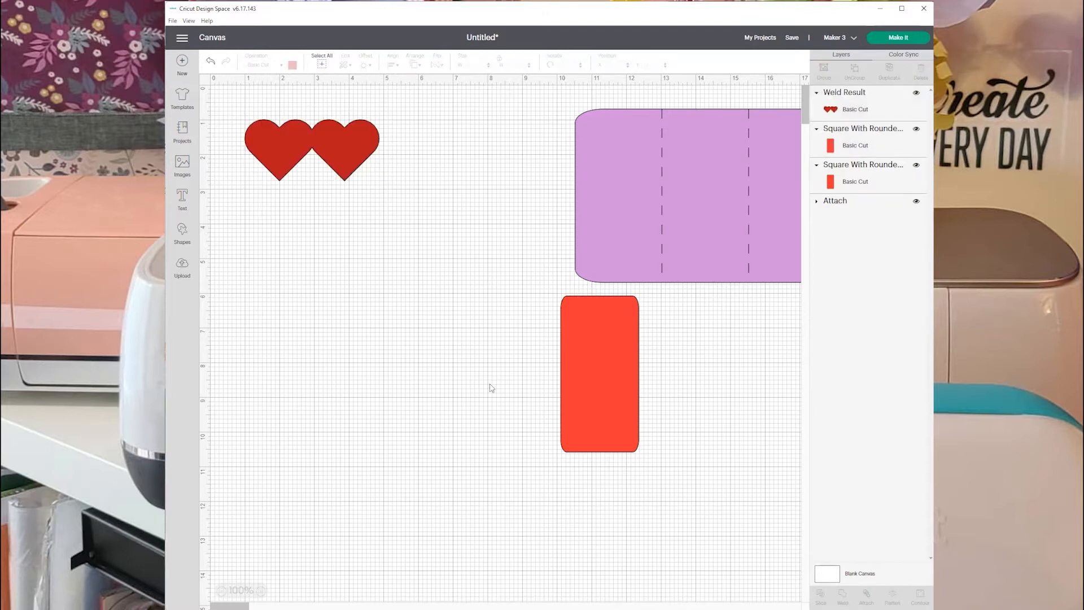
Add a score line, shorten it to about 0.7 in tall and place it over the joint between the two welded hearts.
left_click(182, 231)
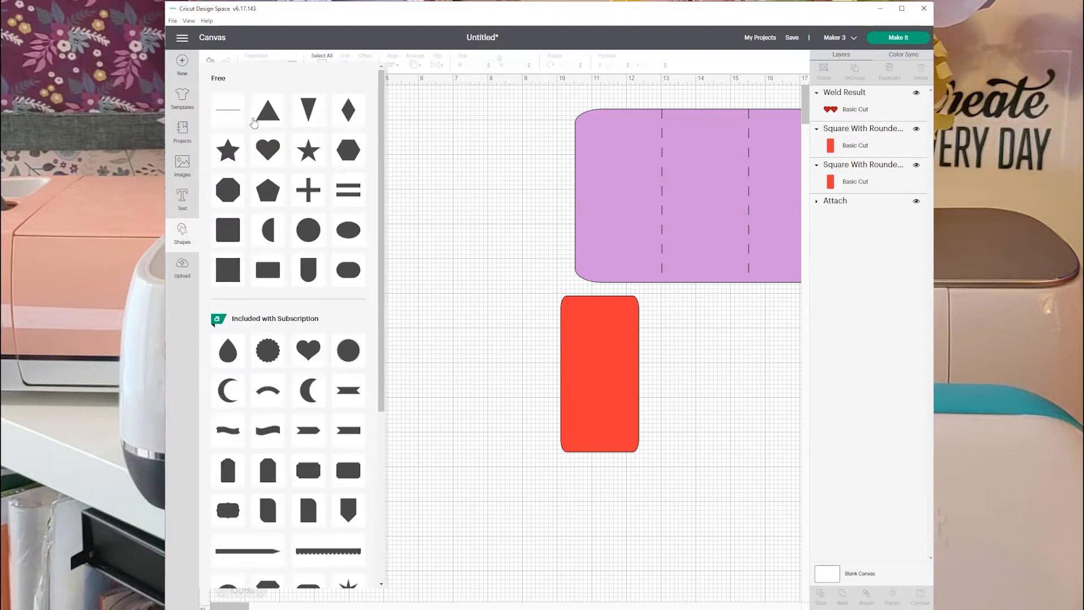
left_click(234, 113)
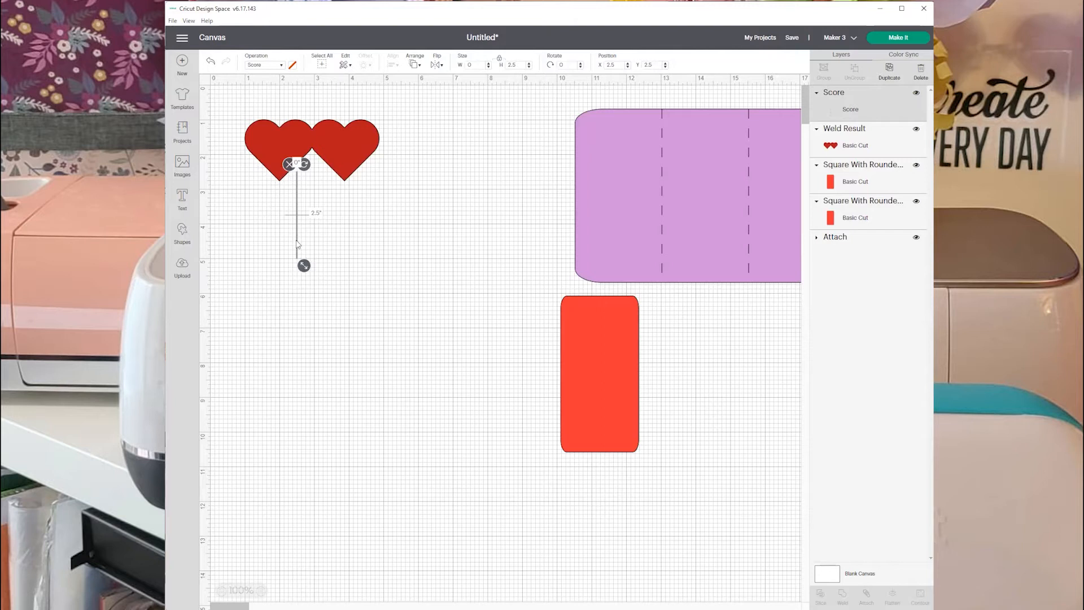
left_click_drag(297, 244, 317, 160)
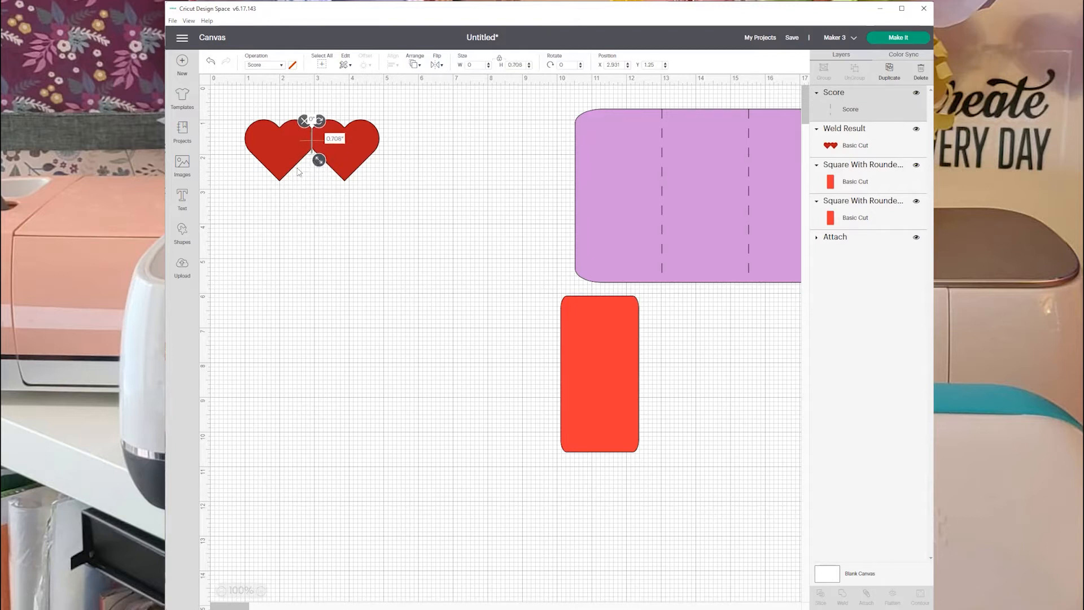
left_click(295, 241)
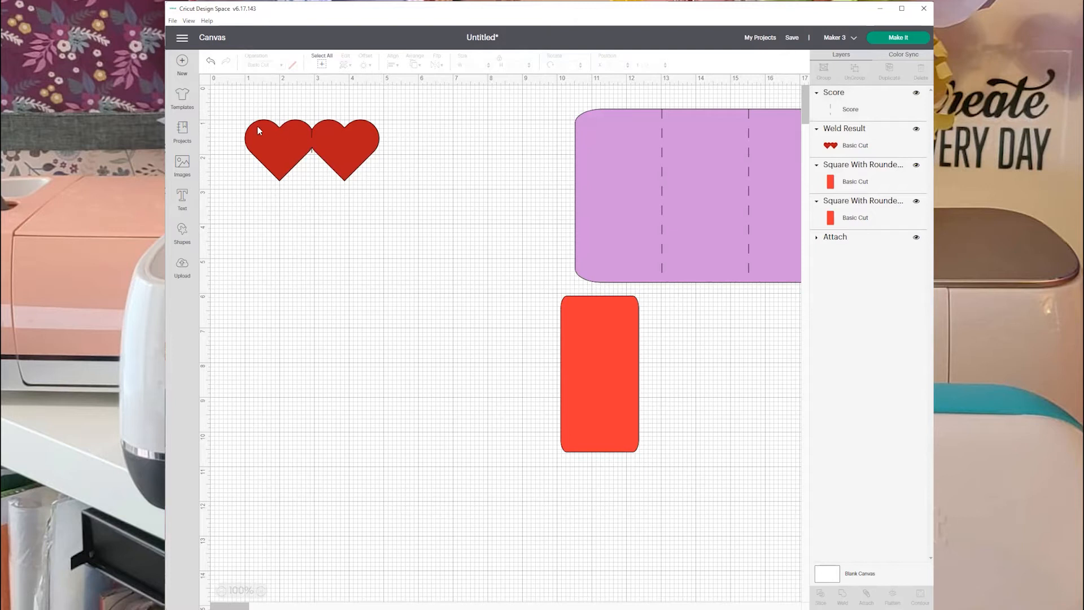
Center the score line horizontally on the welded hearts, and deselect both.
left_click_drag(223, 109, 412, 179)
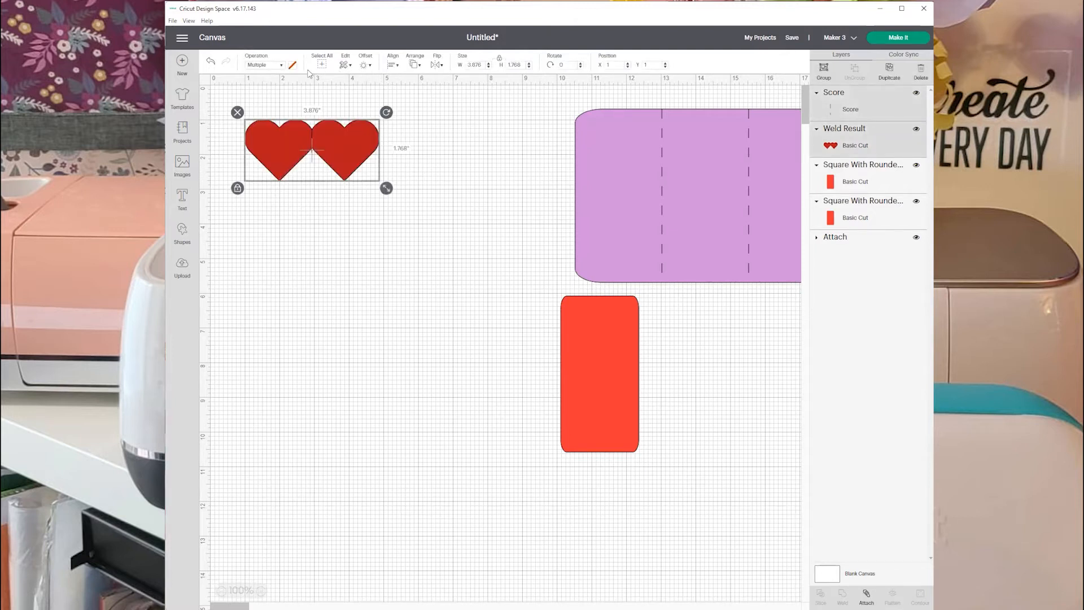
left_click(393, 65)
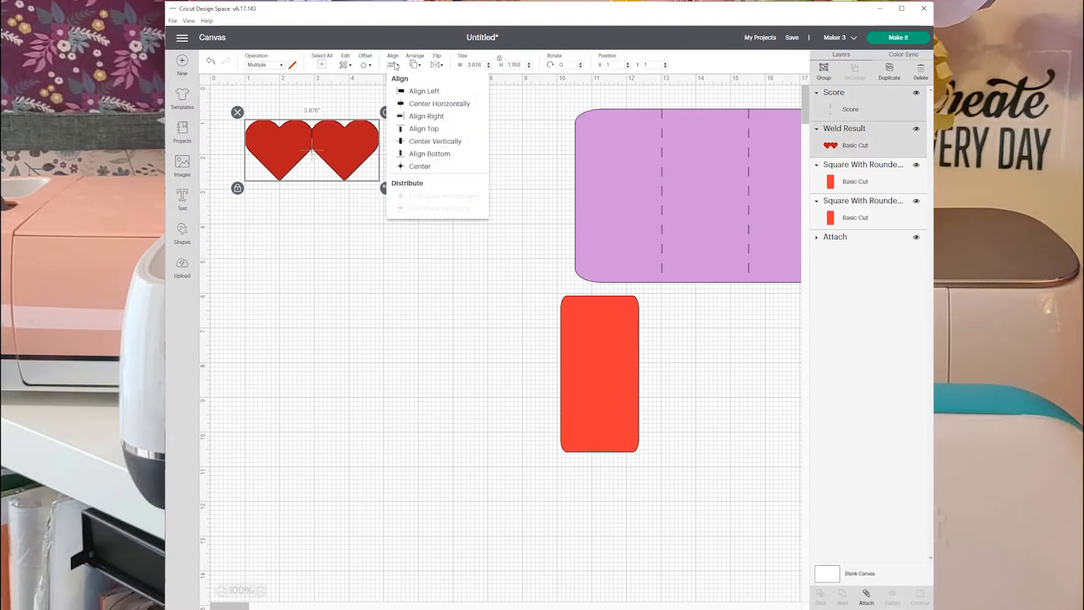
left_click(429, 104)
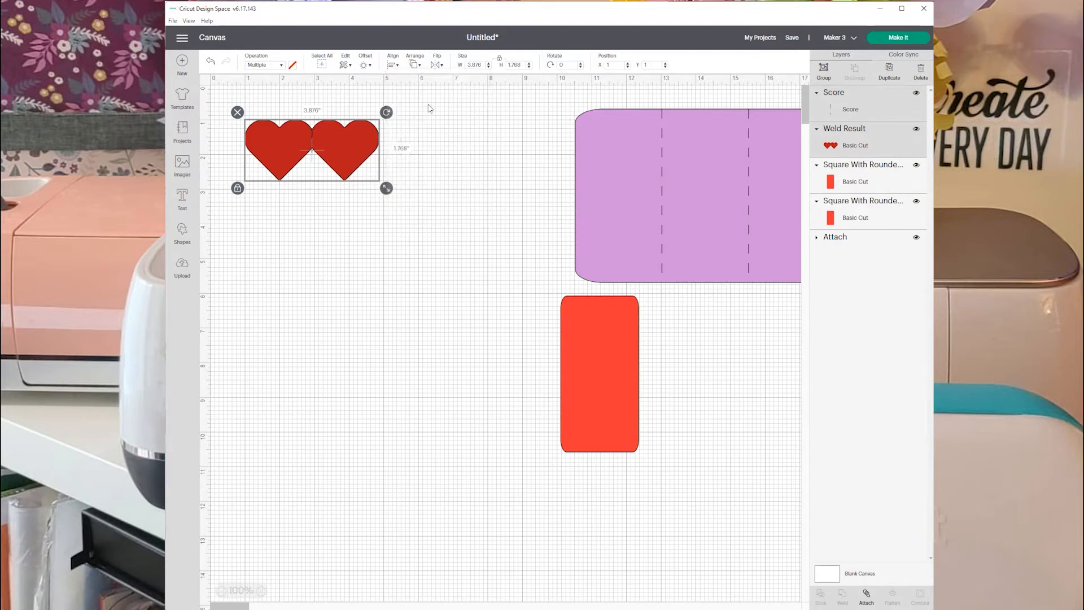
left_click(312, 370)
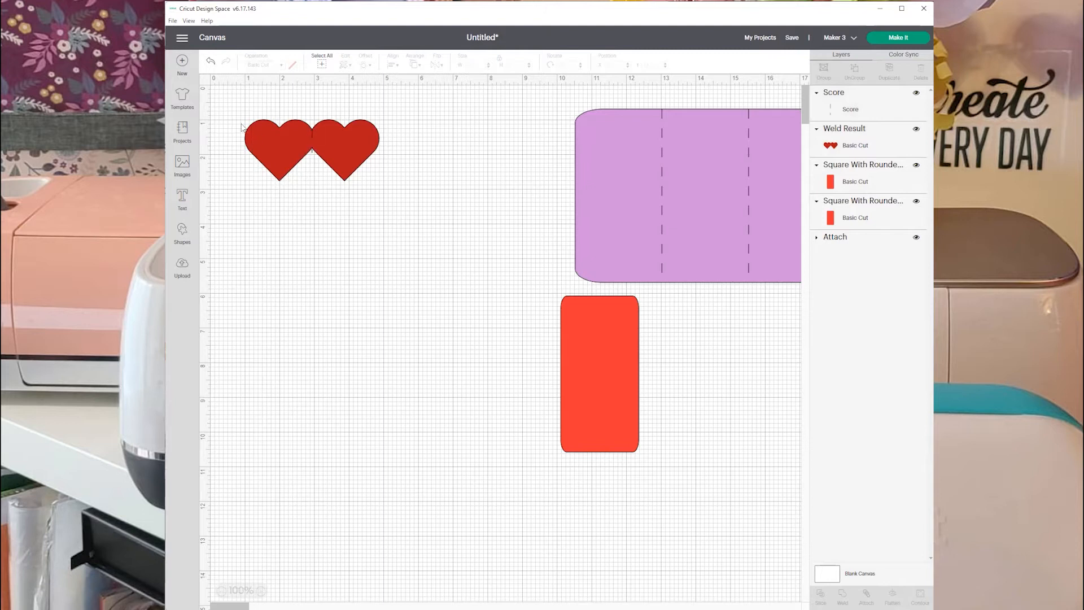
Group the welded hearts with their score line and move the group to about X 2.64, Y 1.64.
left_click_drag(219, 104, 438, 208)
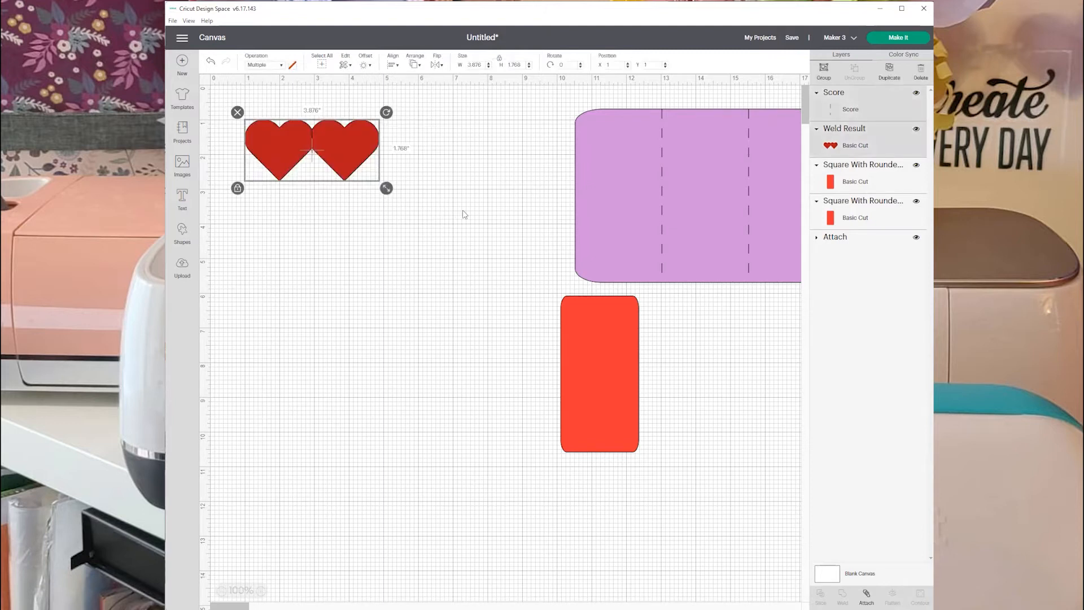
left_click(822, 70)
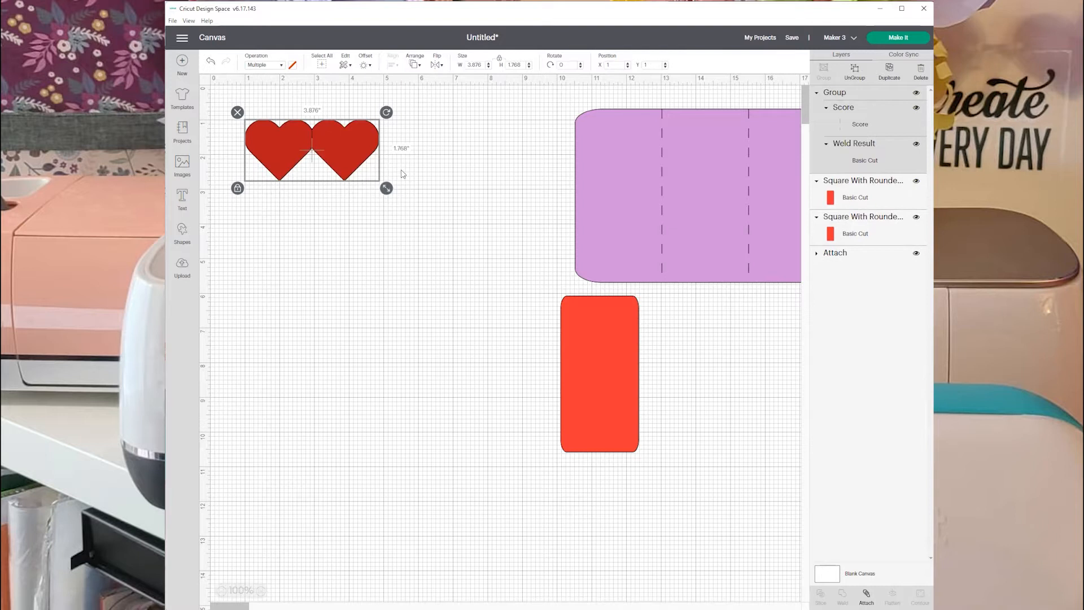
left_click_drag(343, 141, 394, 157)
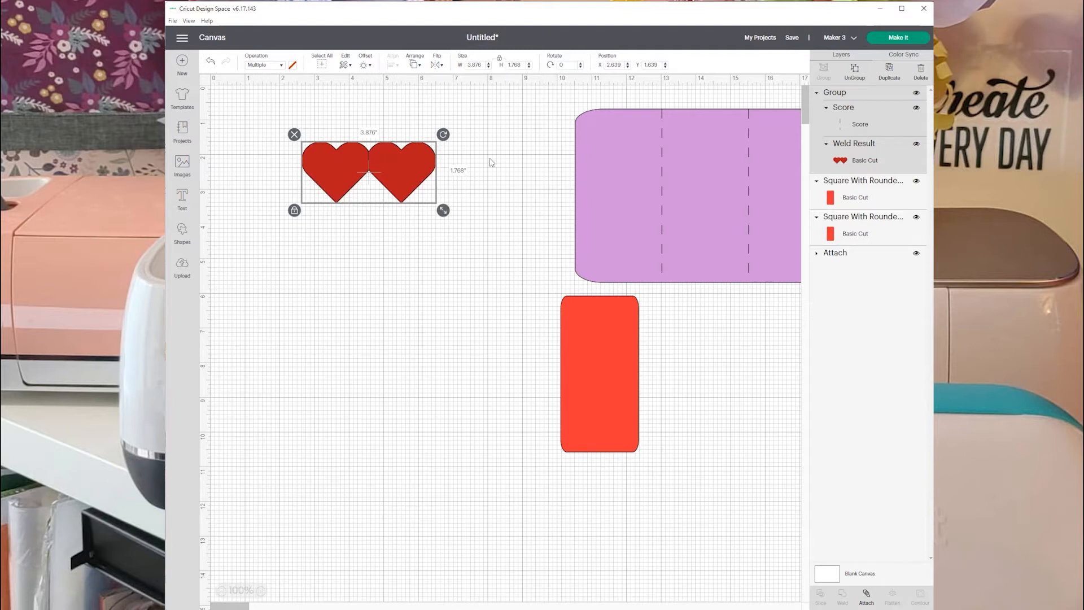
Duplicate the heart group, place the copy below at about X 2.8, Y 7.4, and shift the original to about X 2.35, Y 2.4.
left_click(889, 71)
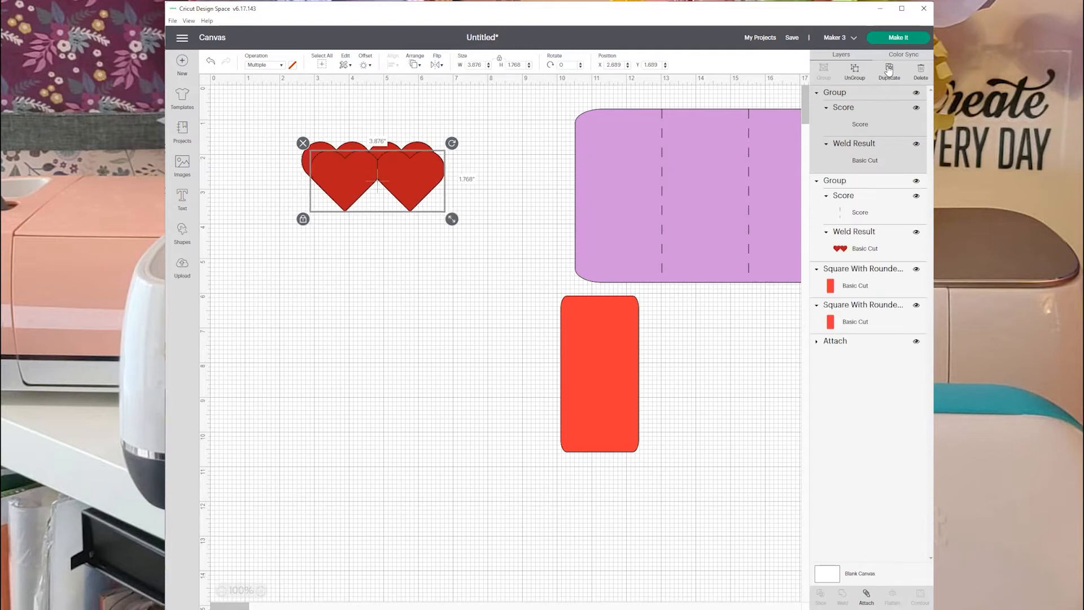
left_click_drag(411, 195, 412, 374)
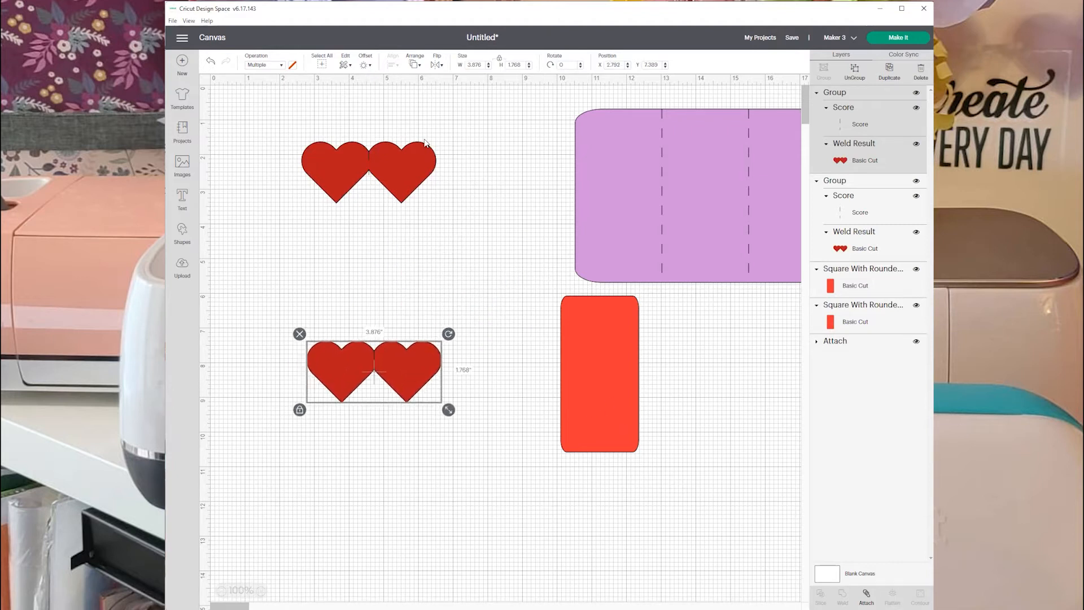
left_click(403, 178)
left_click_drag(401, 174, 393, 189)
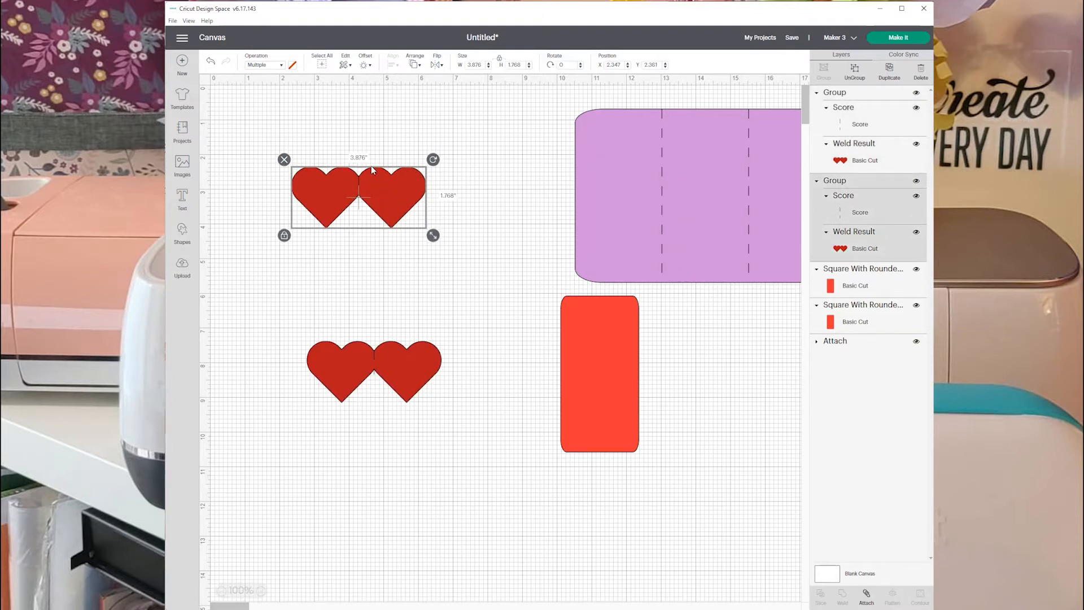
left_click(363, 258)
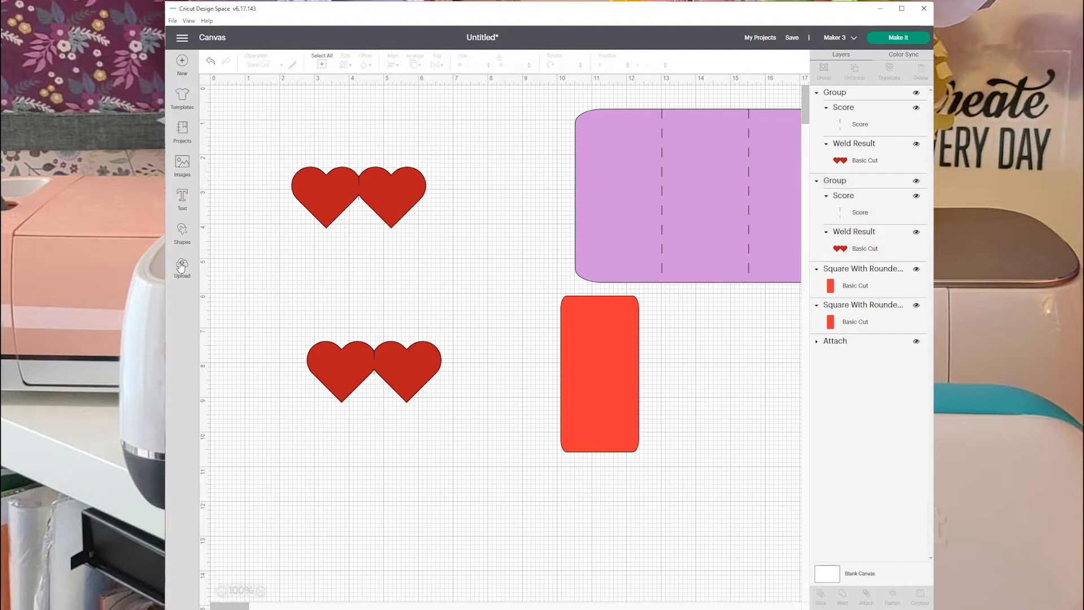
Add the text "Love" and filter its font choices to writing fonts.
left_click(182, 197)
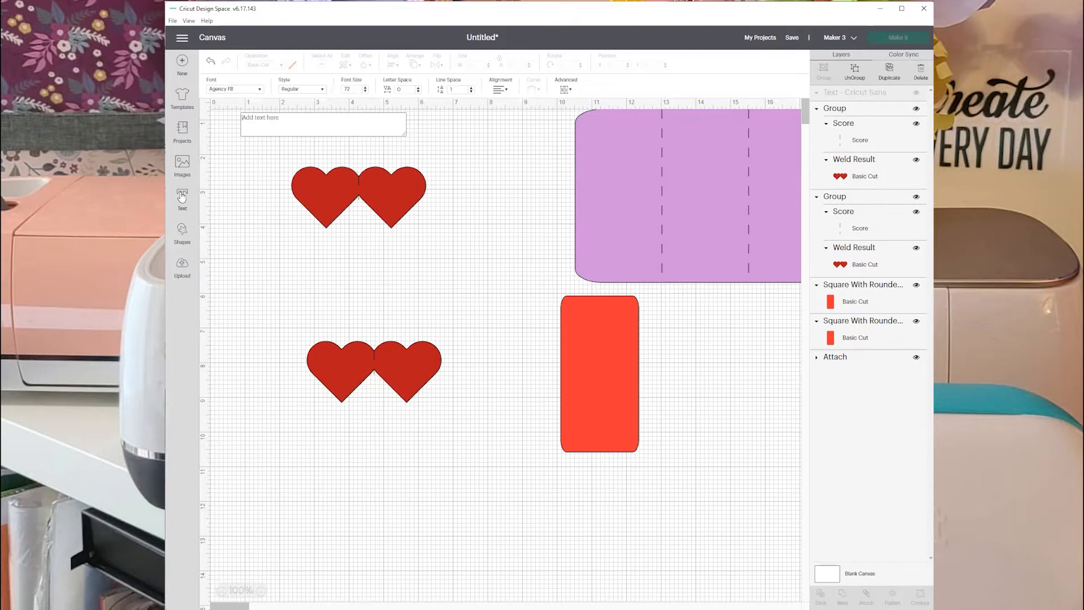
type("Love")
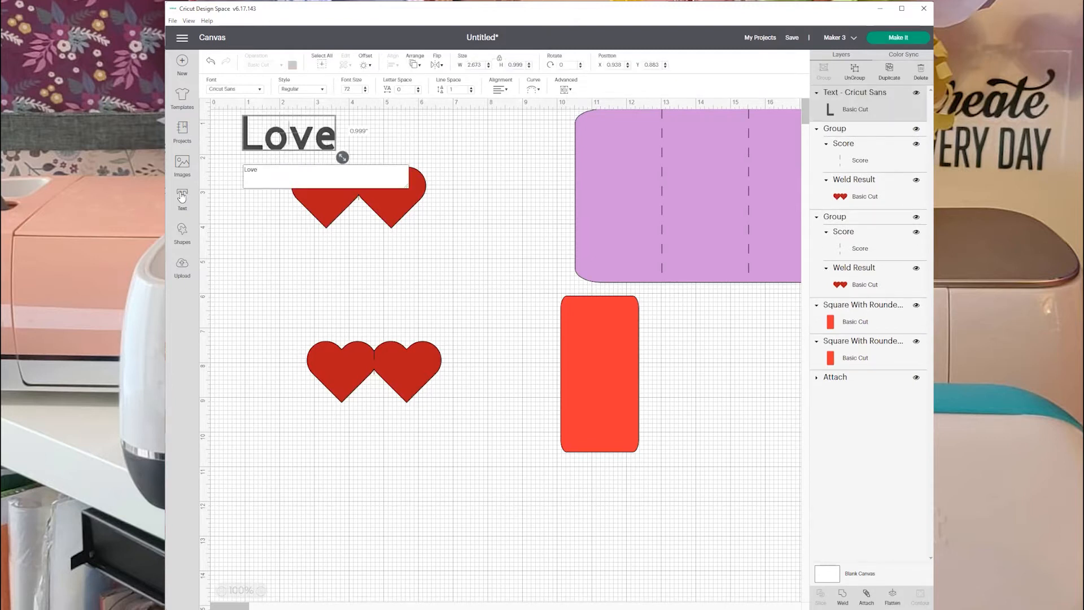
left_click(233, 89)
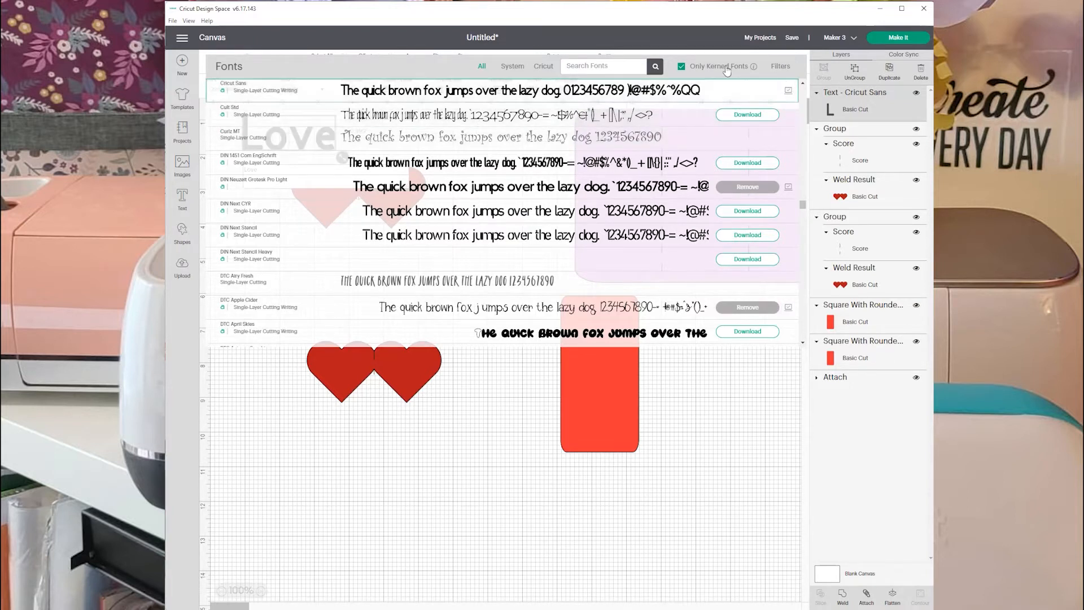
left_click(780, 66)
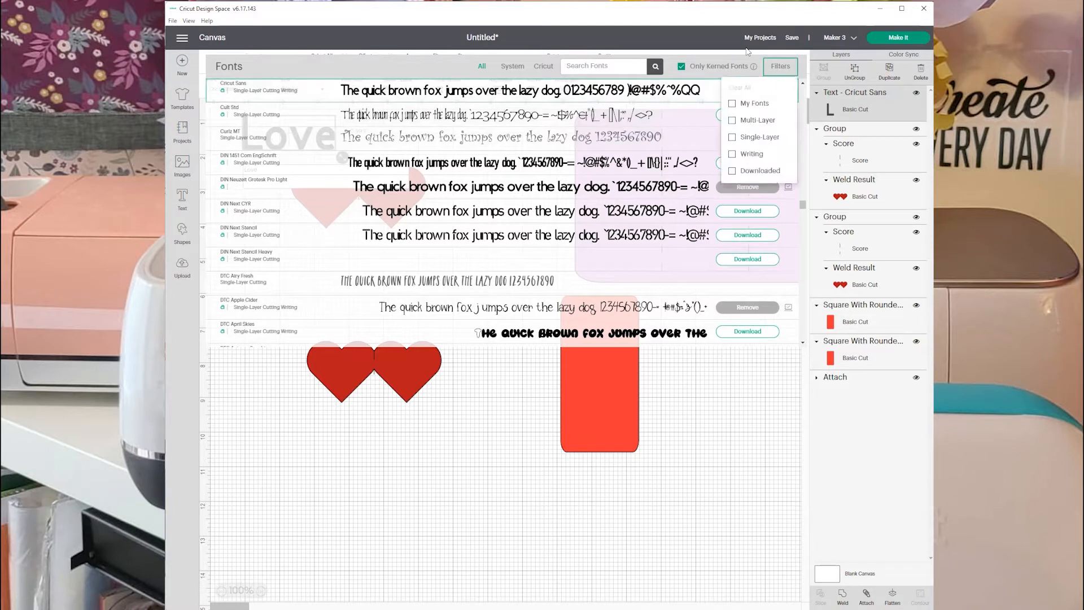
left_click(732, 154)
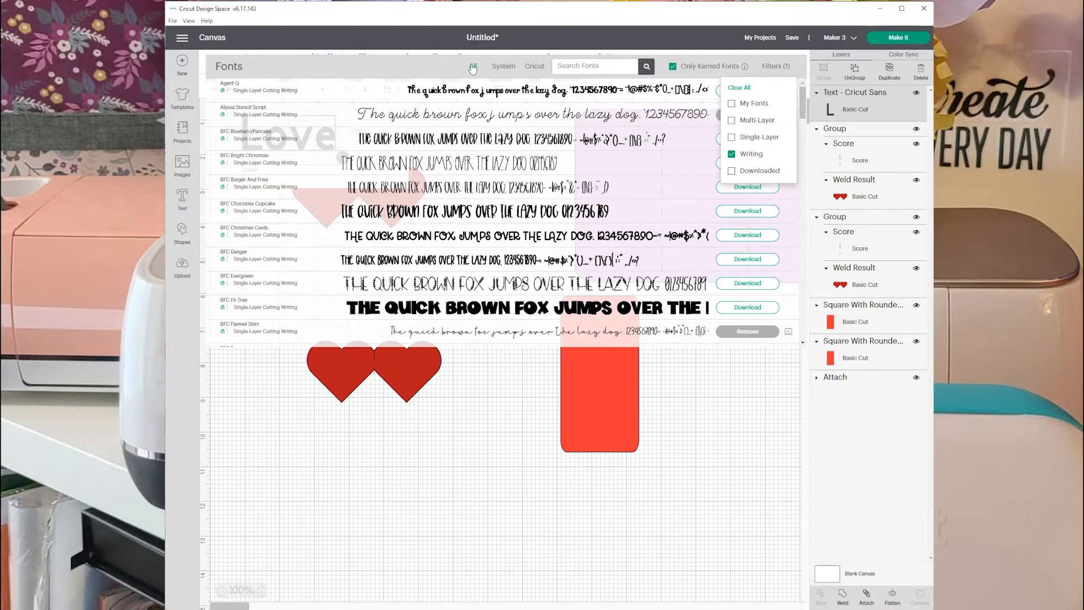
Browse the writing fonts, limit them to Cricut fonts, and apply Alyssa Stencil Script to the "Love" text.
scroll(439, 198, "down", 2)
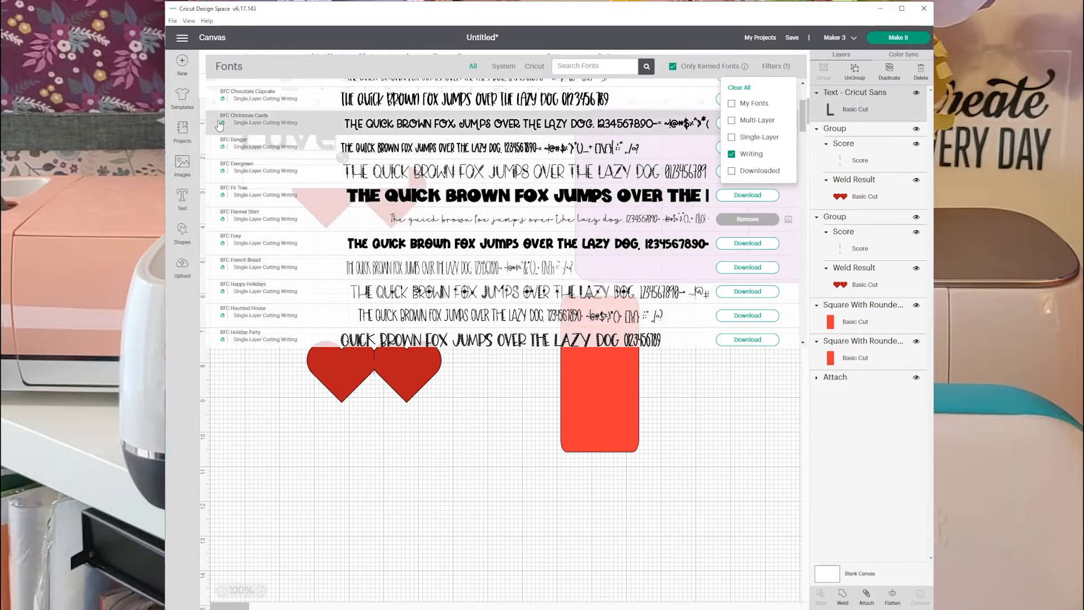
scroll(275, 170, "down", 2)
scroll(275, 175, "down", 5)
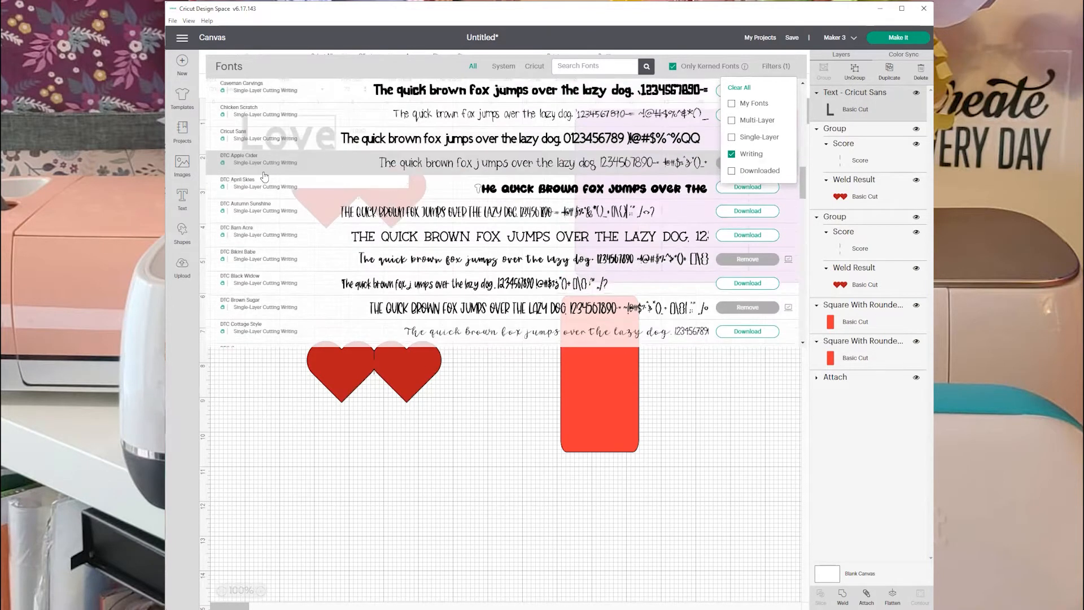
scroll(264, 176, "down", 15)
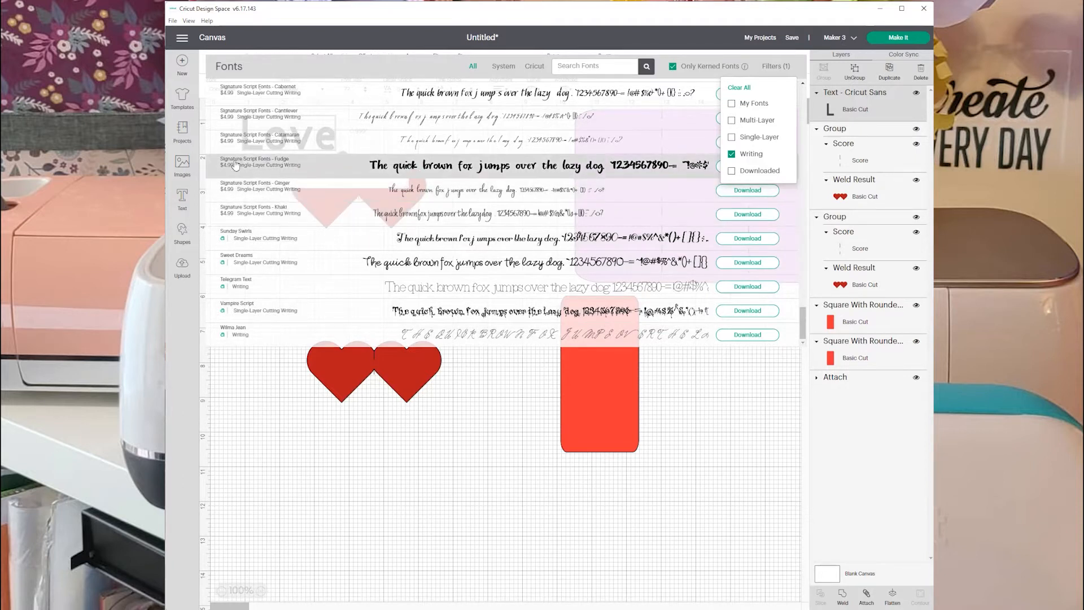
scroll(240, 259, "up", 10)
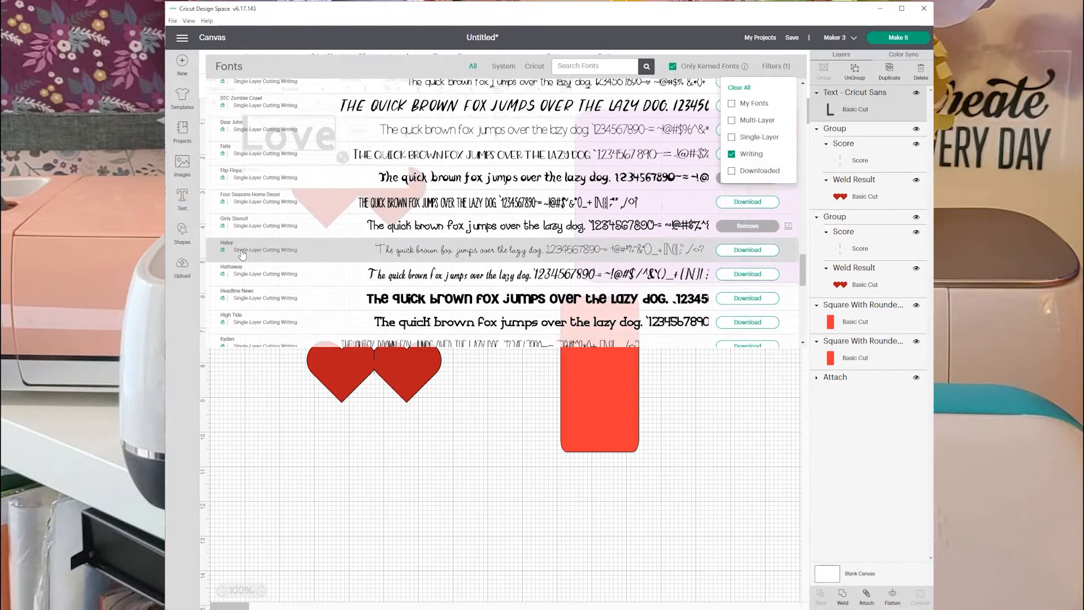
scroll(241, 254, "up", 10)
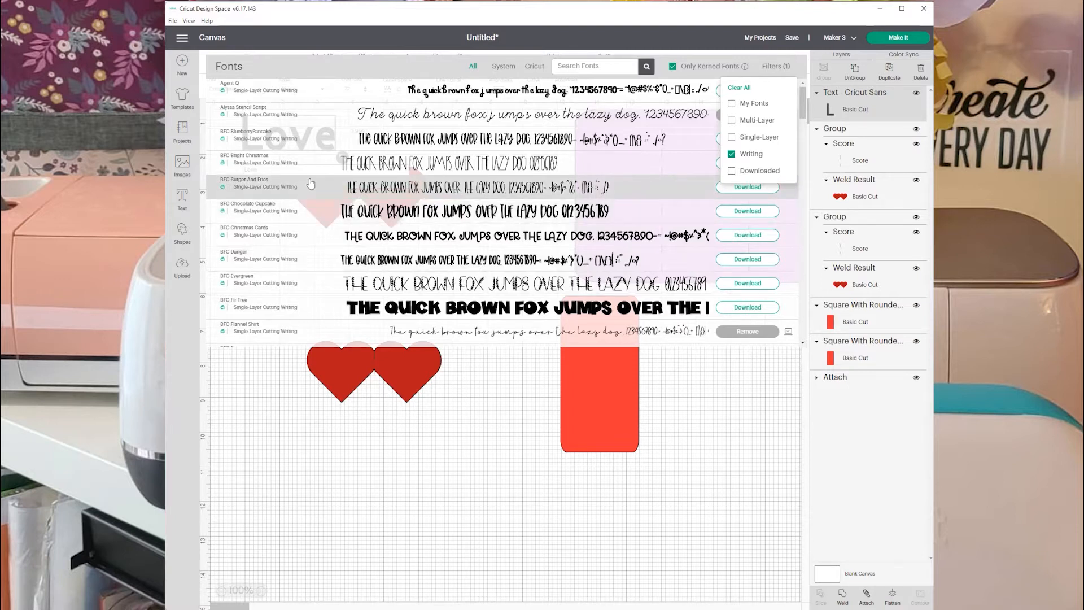
left_click(504, 68)
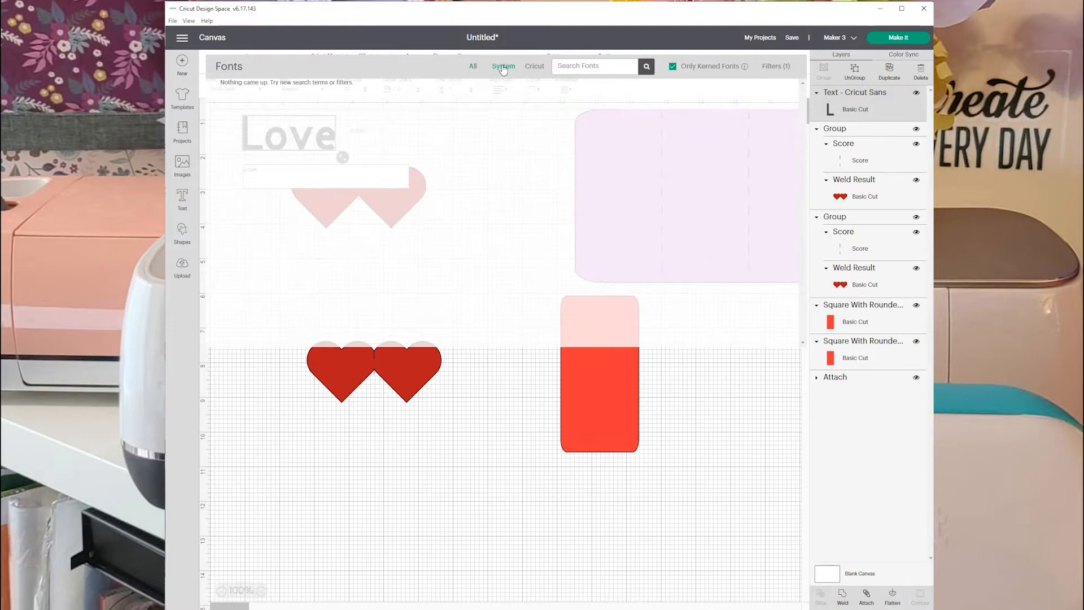
left_click(534, 66)
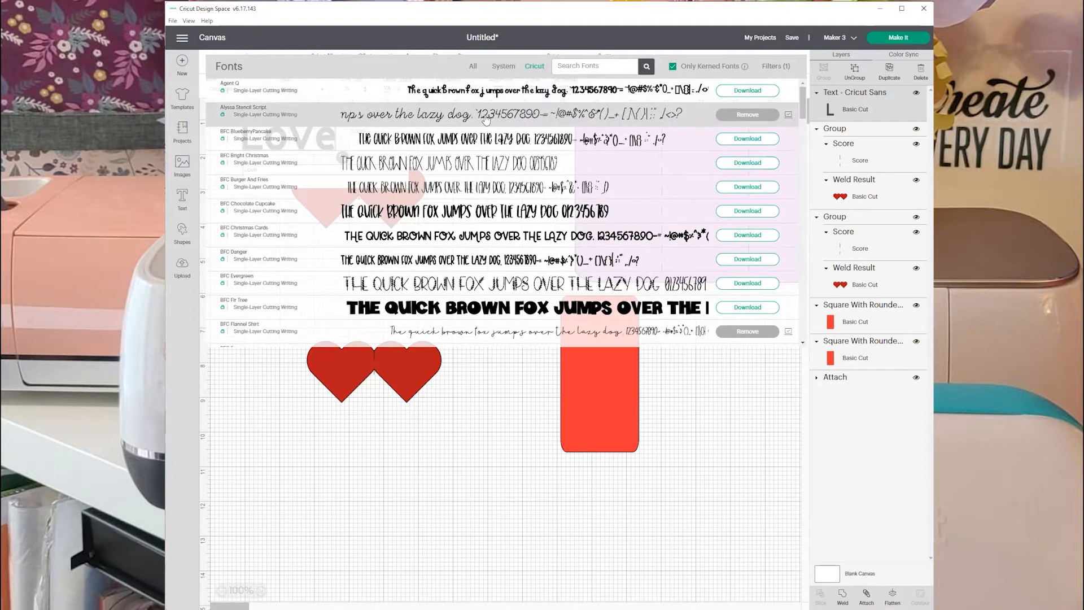
left_click(252, 113)
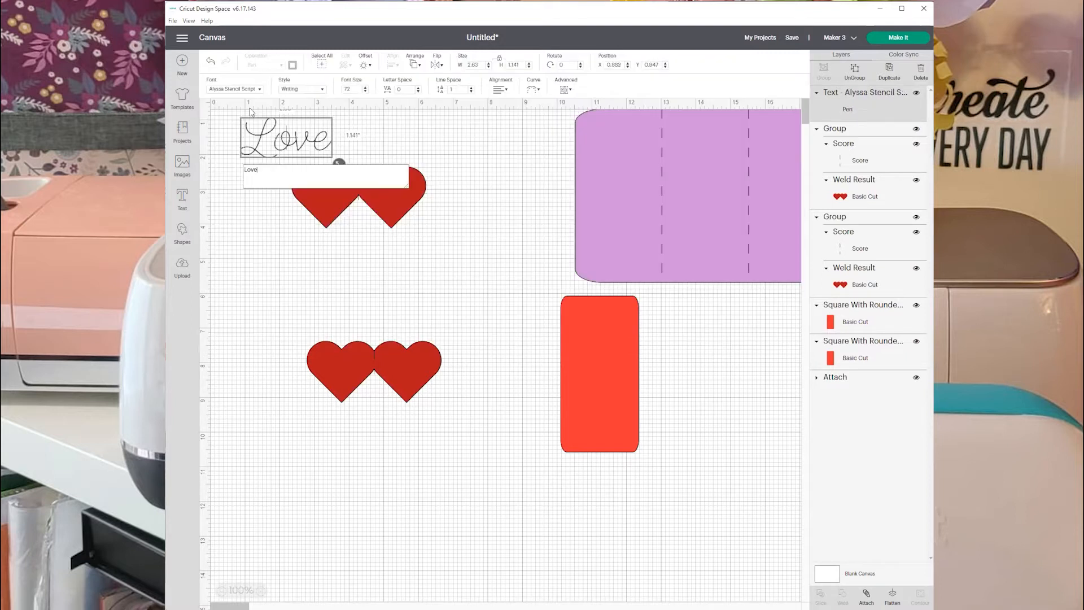
Shrink the "Love" text to about 1.35 by 0.59 in and place it on the right-hand heart of the upper pair.
left_click(326, 150)
left_click_drag(327, 149, 412, 183)
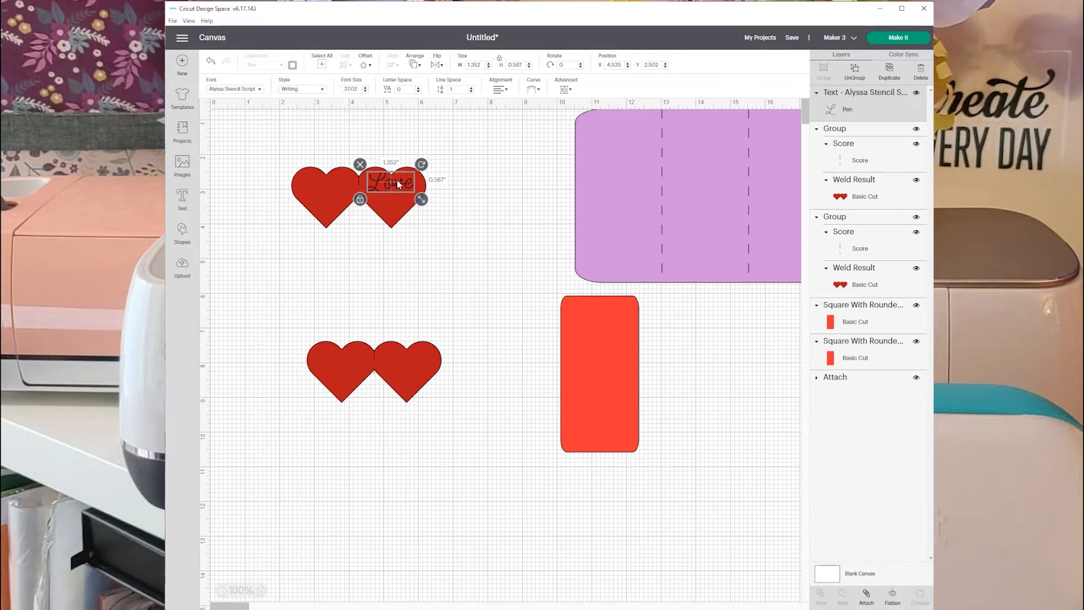
Set the "Love" text's Fine Point pen color to the orange shade Adobe and nudge the text slightly lower on the heart.
left_click(869, 111)
left_click(293, 66)
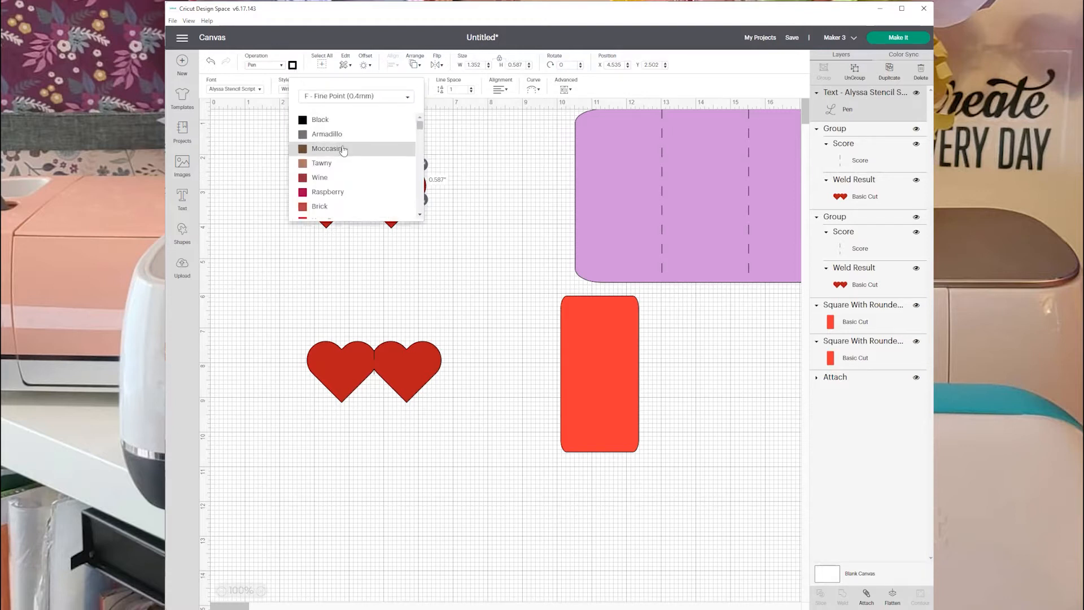
left_click(339, 163)
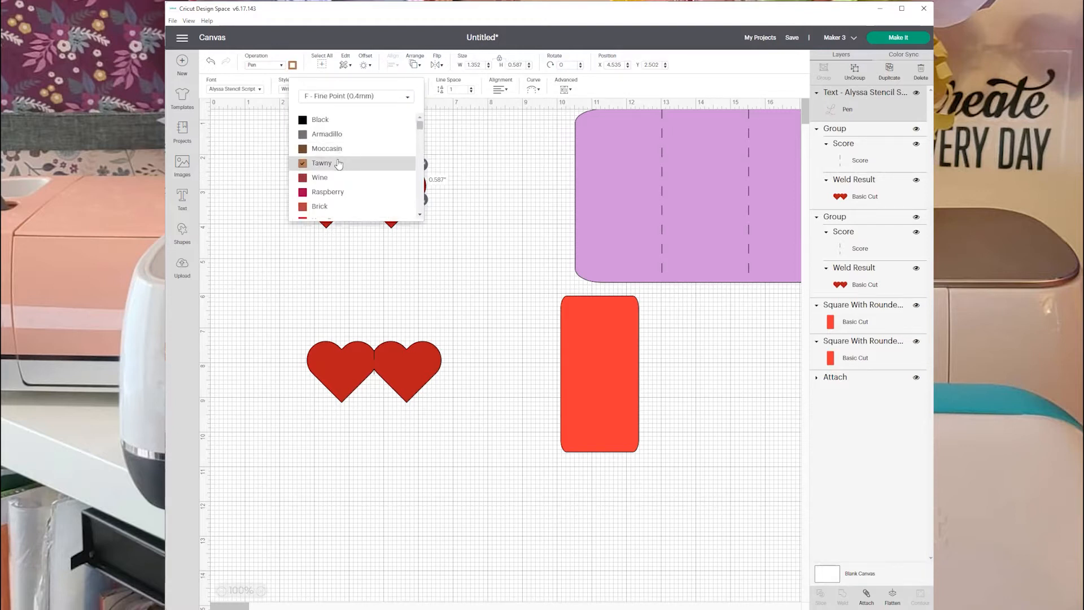
scroll(341, 164, "down", 3)
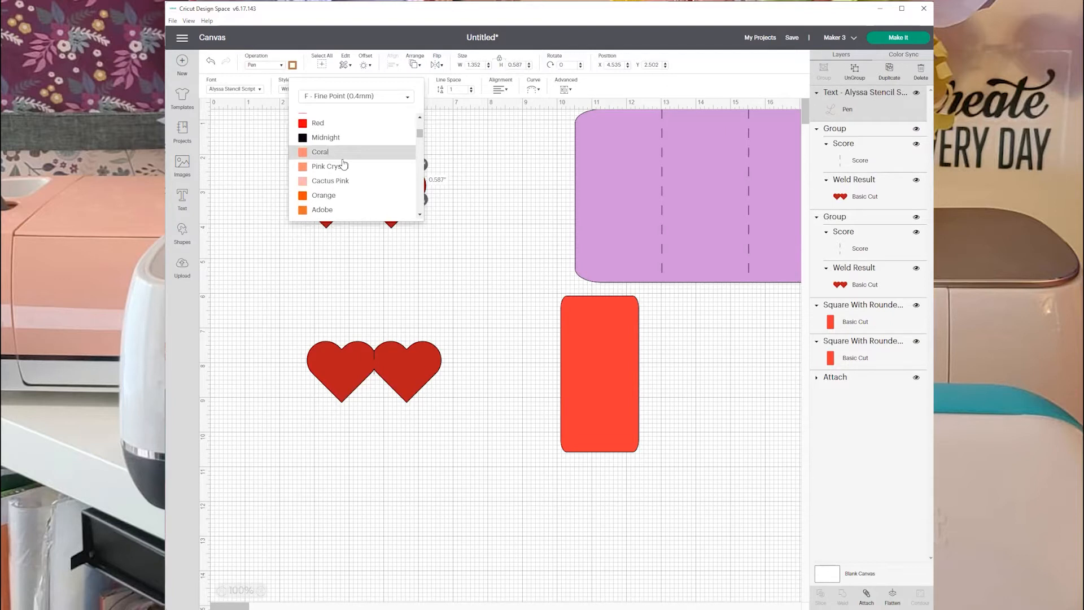
left_click(305, 210)
left_click(469, 210)
left_click_drag(398, 189, 398, 193)
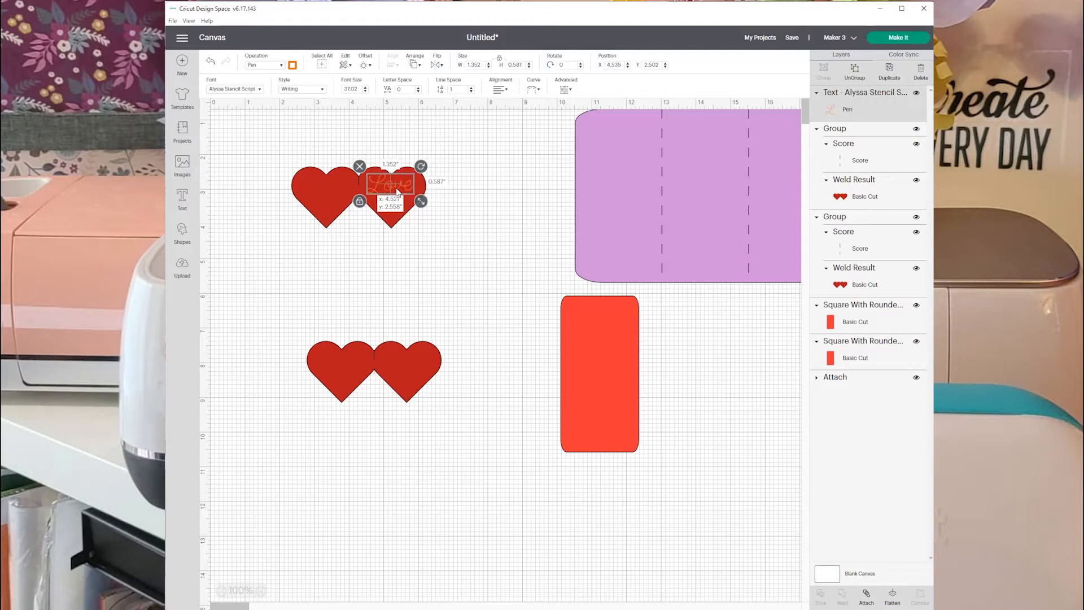
Duplicate the orange "Love" text, place the copy on the right-hand heart of the lower pair, and deselect it.
left_click(888, 70)
left_click_drag(415, 200, 419, 366)
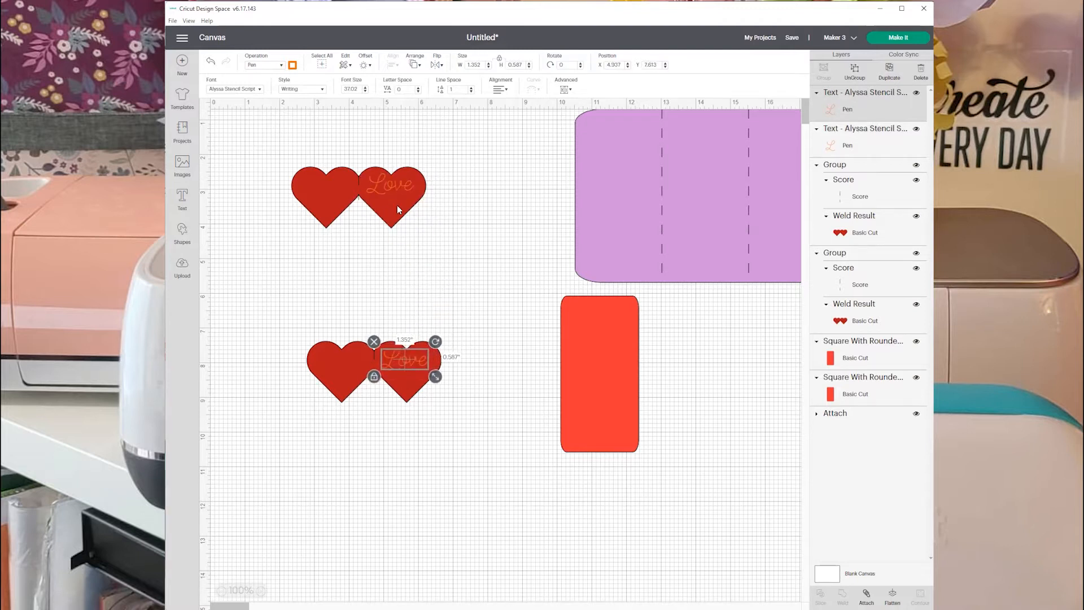
left_click(441, 237)
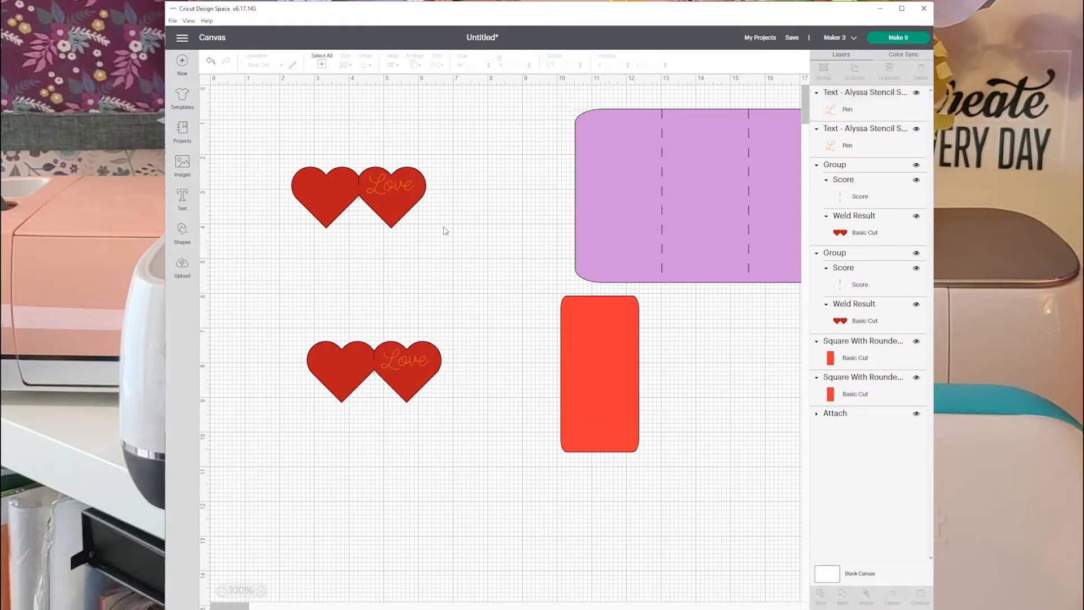
Add the text "Me", shrink it to about 0.88 by 0.49 in, and place it under "Love" on the upper pair's right-hand heart.
left_click(182, 196)
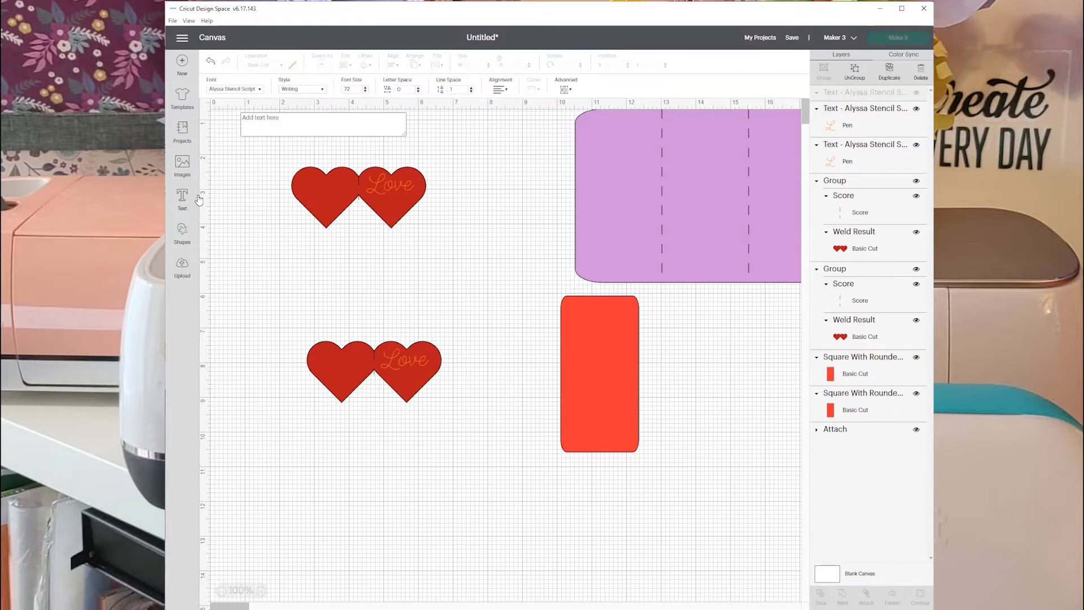
type("Me")
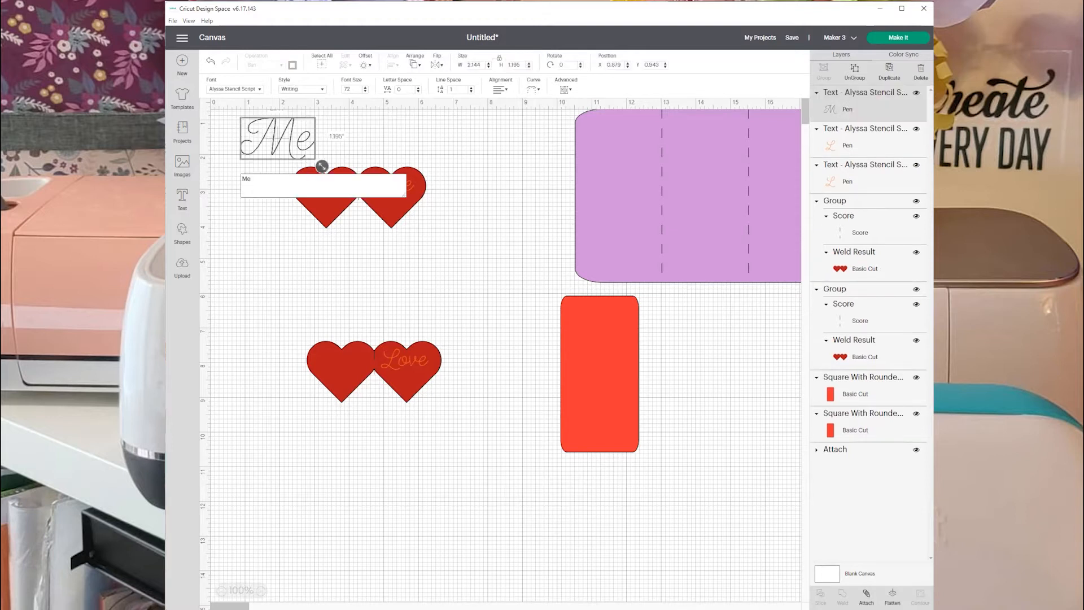
left_click_drag(302, 138, 402, 207)
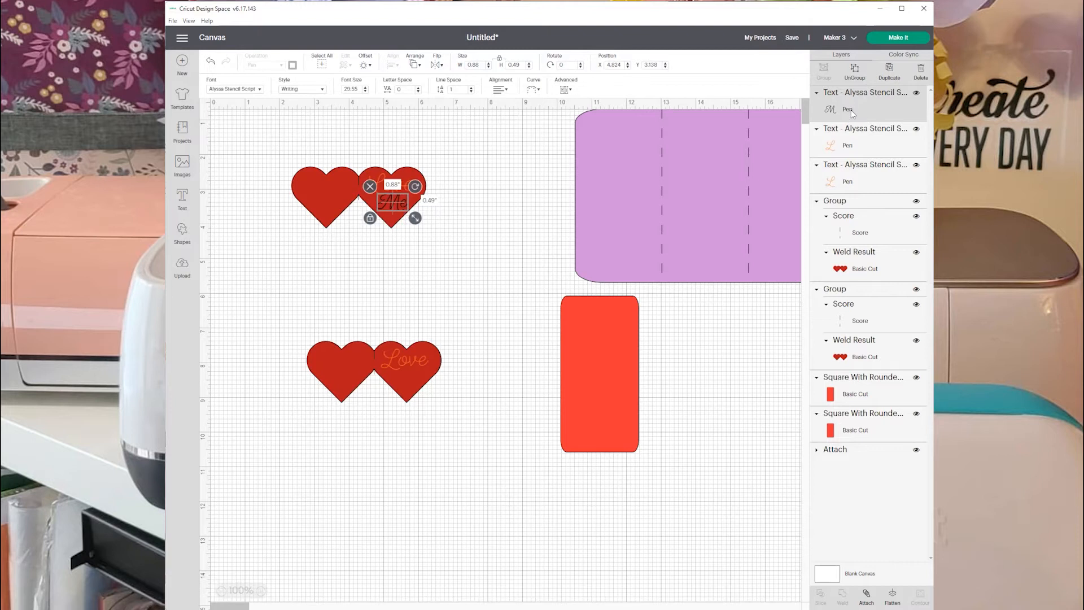
Set the "Me" text's Fine Point pen color to Adobe and attach both texts to the upper double-heart piece.
left_click(293, 64)
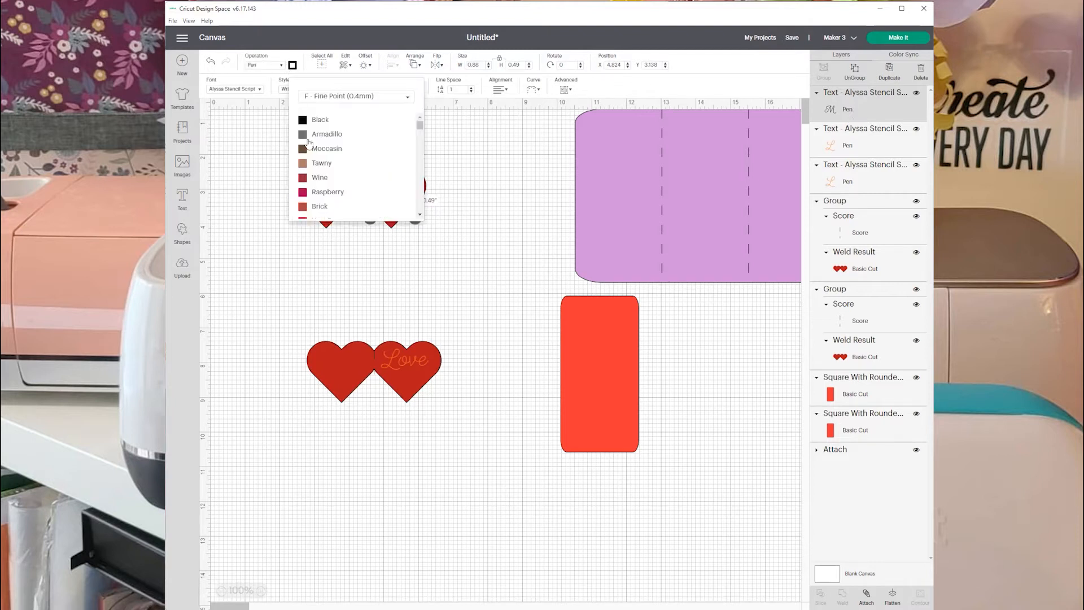
scroll(318, 172, "down", 3)
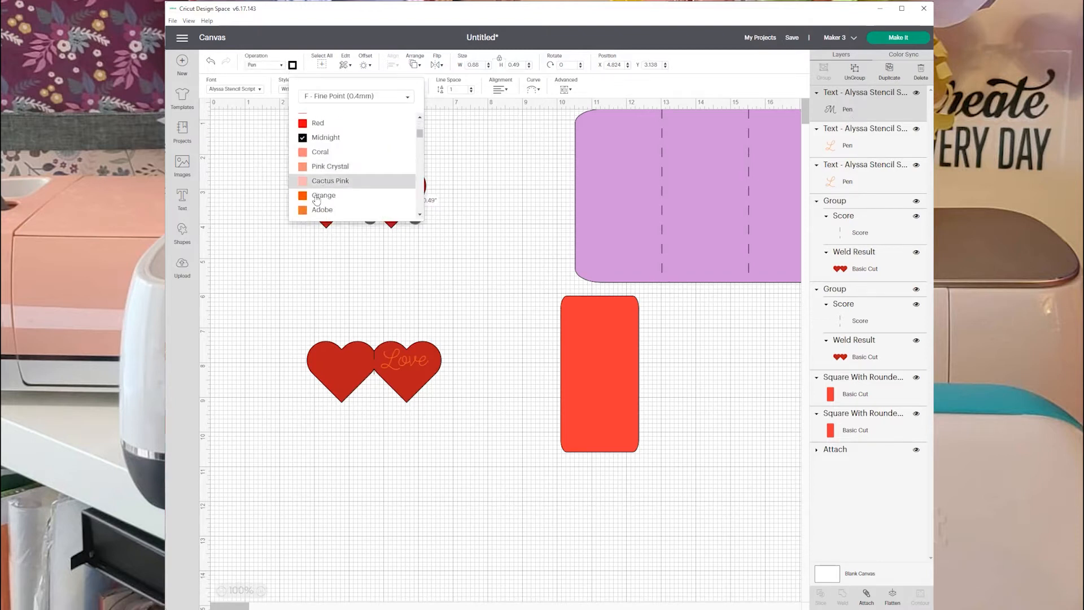
left_click(302, 210)
left_click(457, 228)
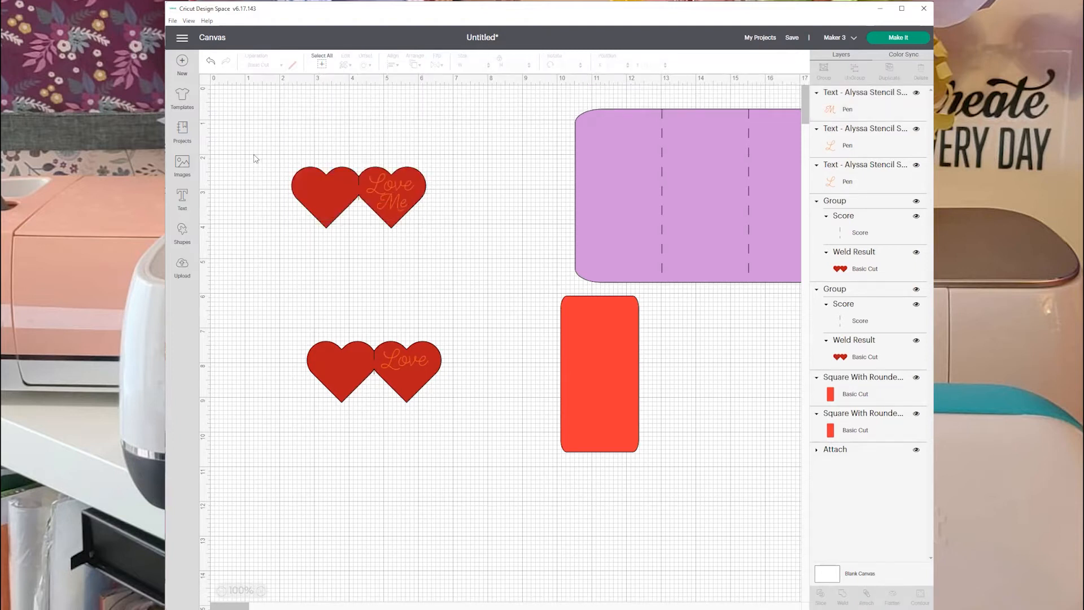
left_click_drag(240, 126, 456, 249)
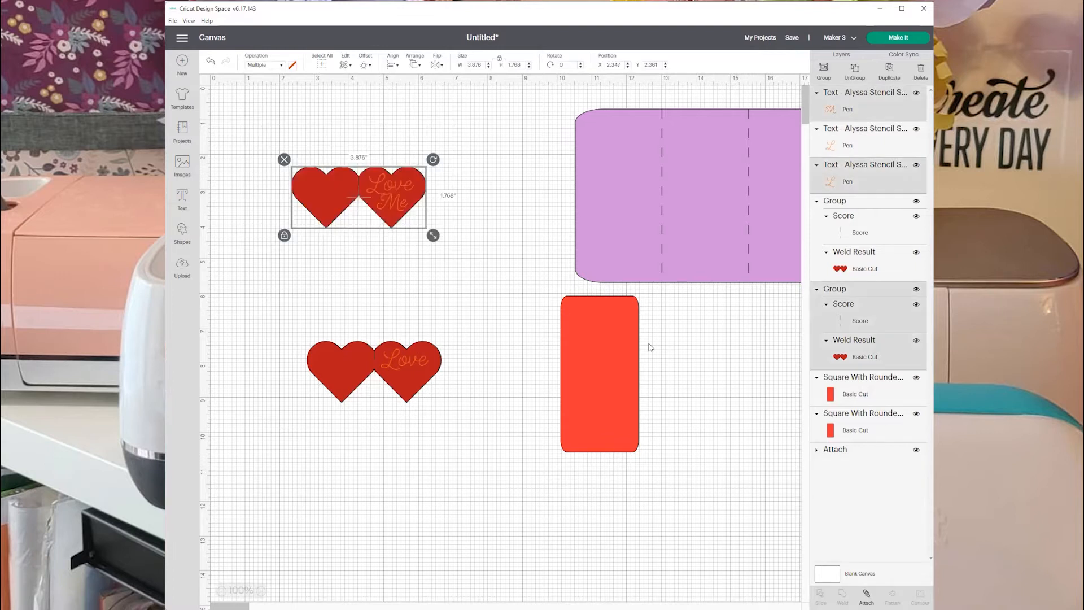
left_click(866, 594)
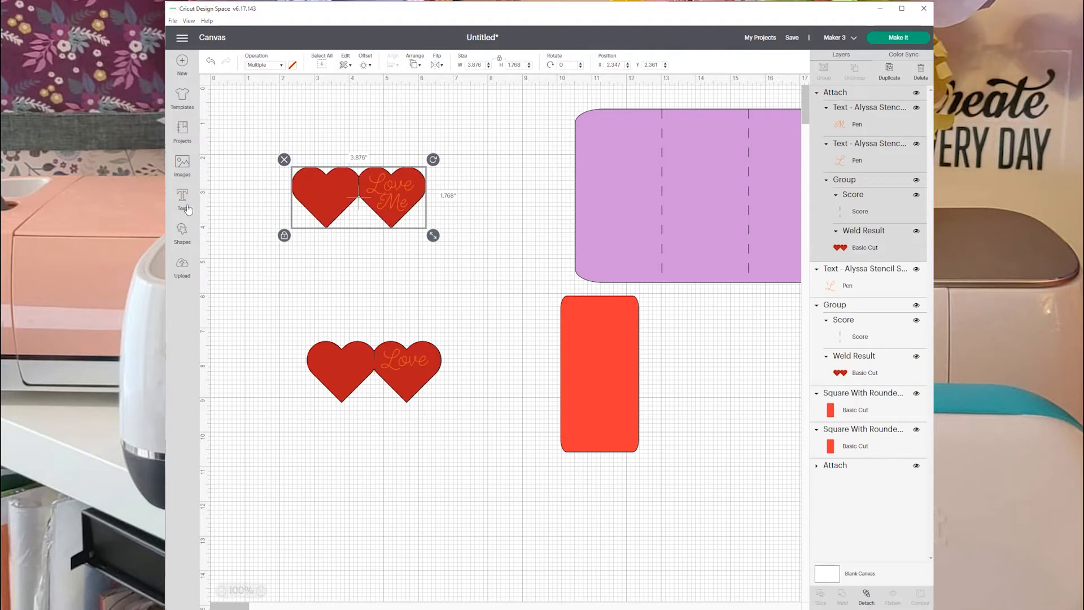
Duplicate the lower "Love" text, move the copy below the lower double heart, and change its wording to "You".
left_click(394, 362)
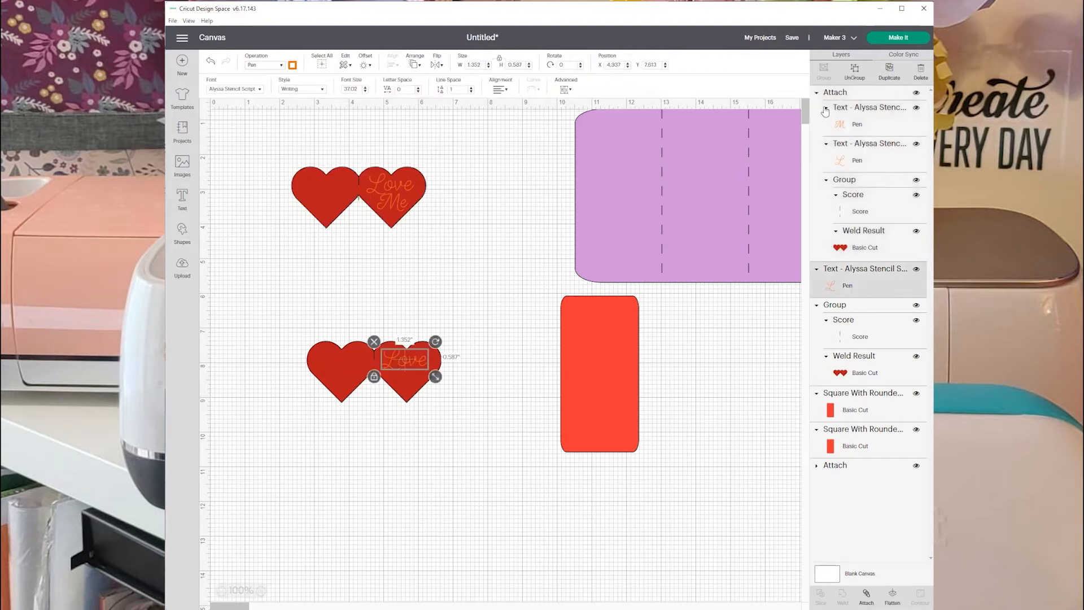
left_click(881, 72)
left_click_drag(433, 377, 393, 455)
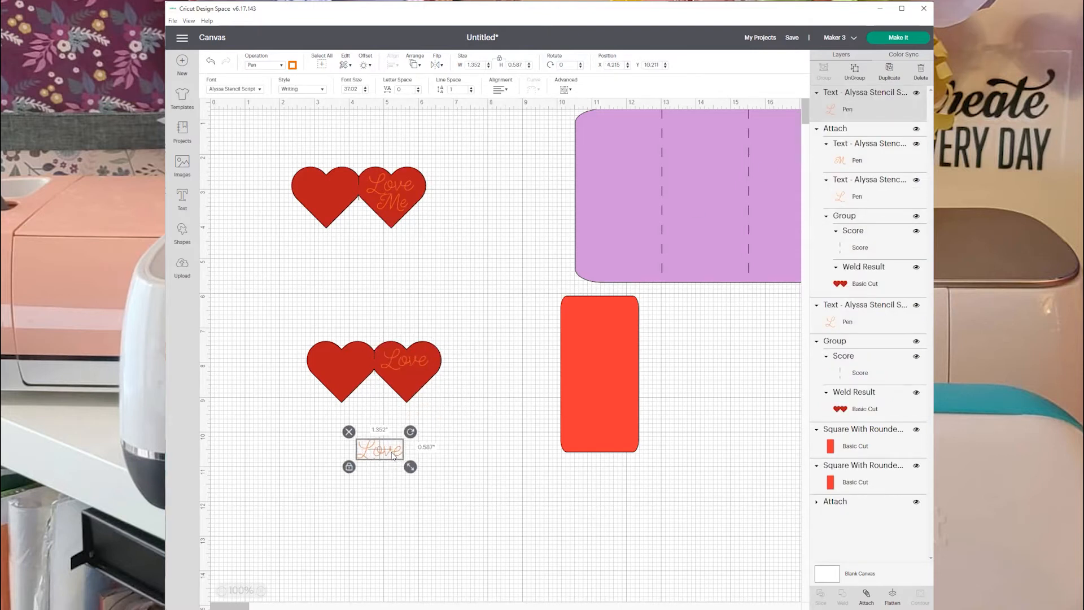
double_click(393, 455)
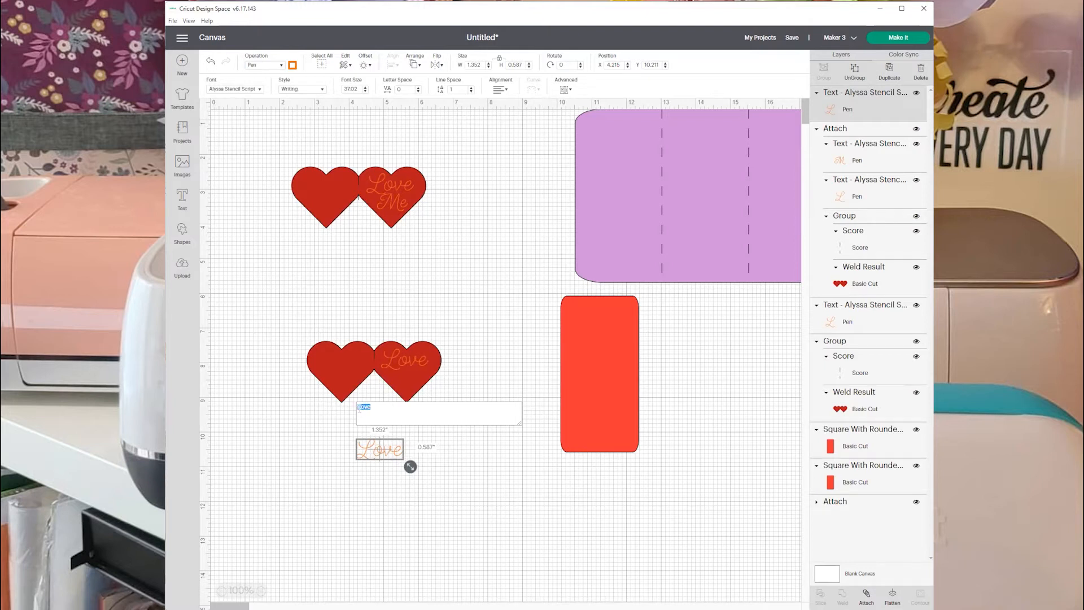
type("You")
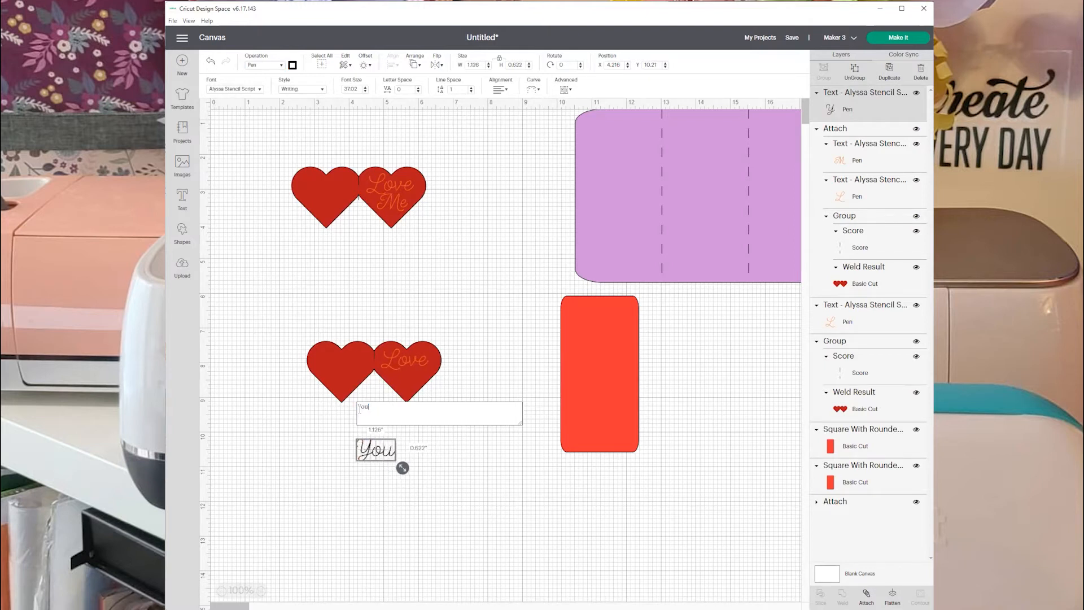
left_click(454, 462)
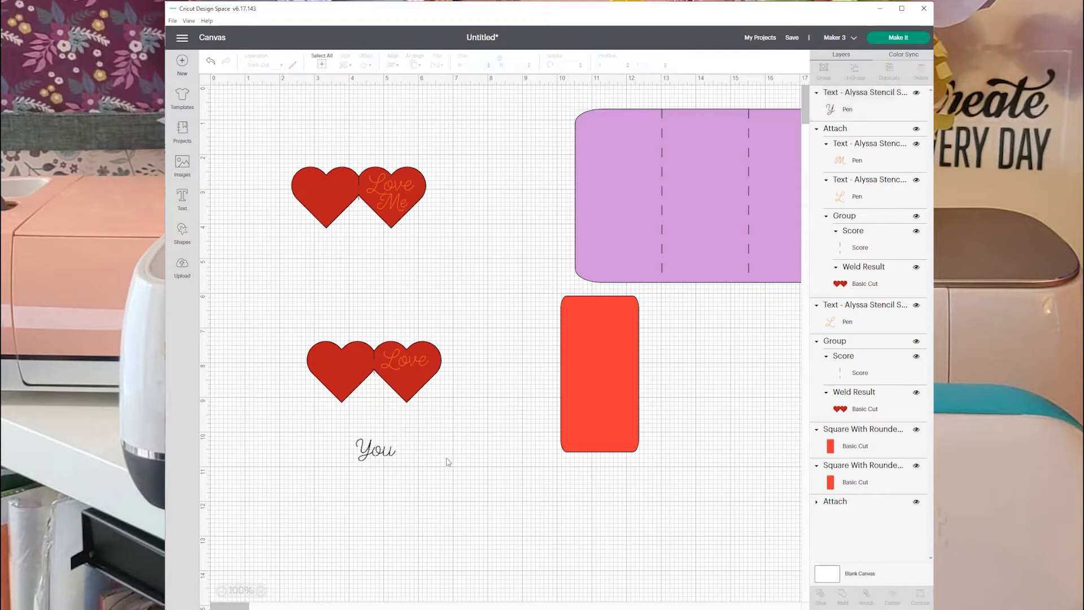
Set the "You" text's Fine Point pen color to Adobe and place it under "Love" on the lower pair's right-hand heart.
left_click(381, 450)
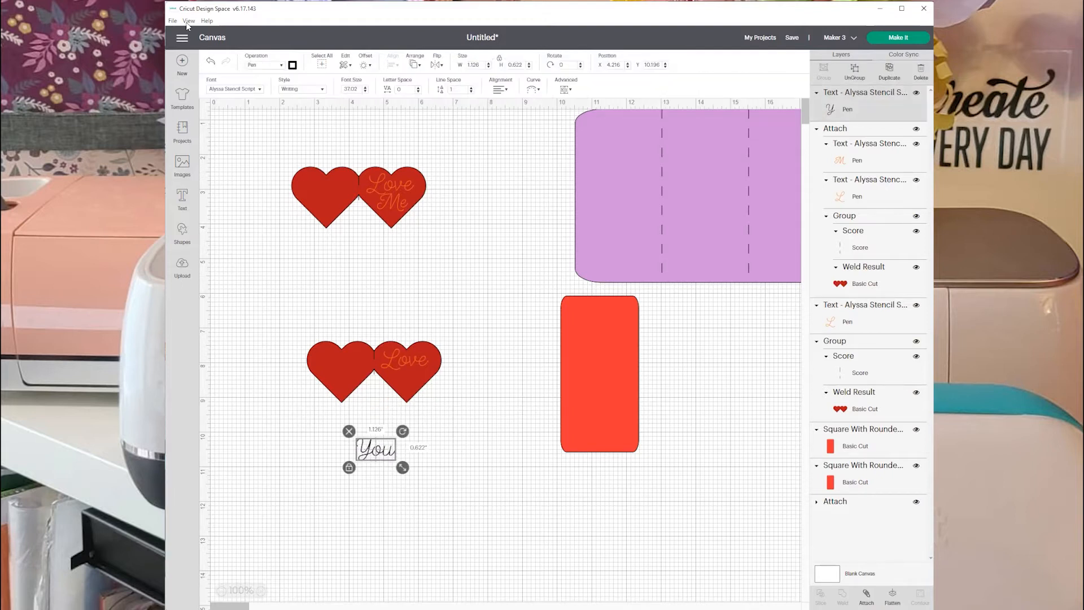
left_click(292, 65)
scroll(320, 178, "down", 3)
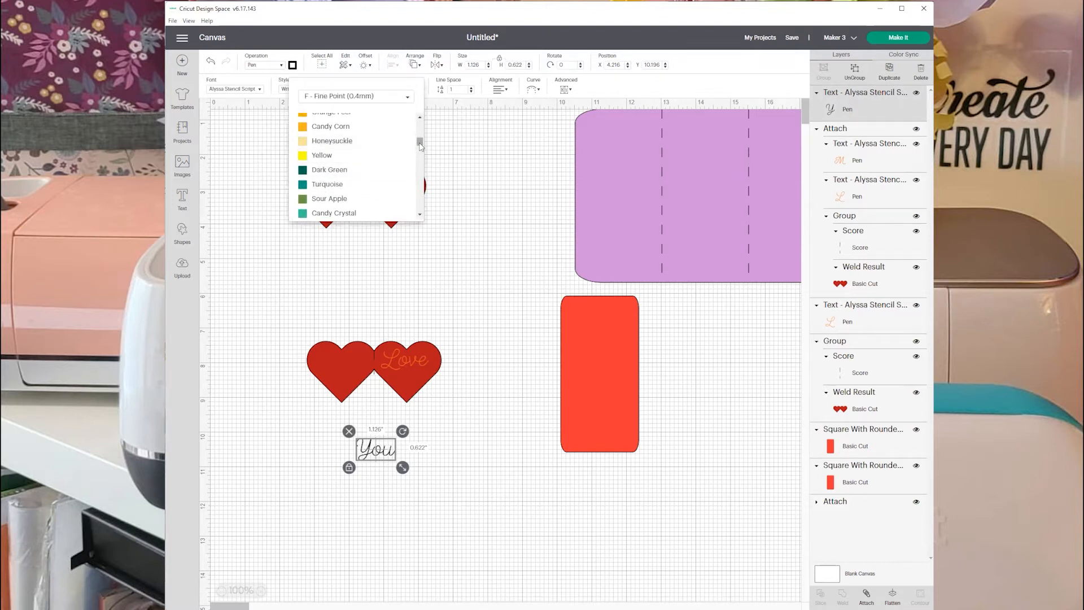
scroll(350, 148, "up", 1)
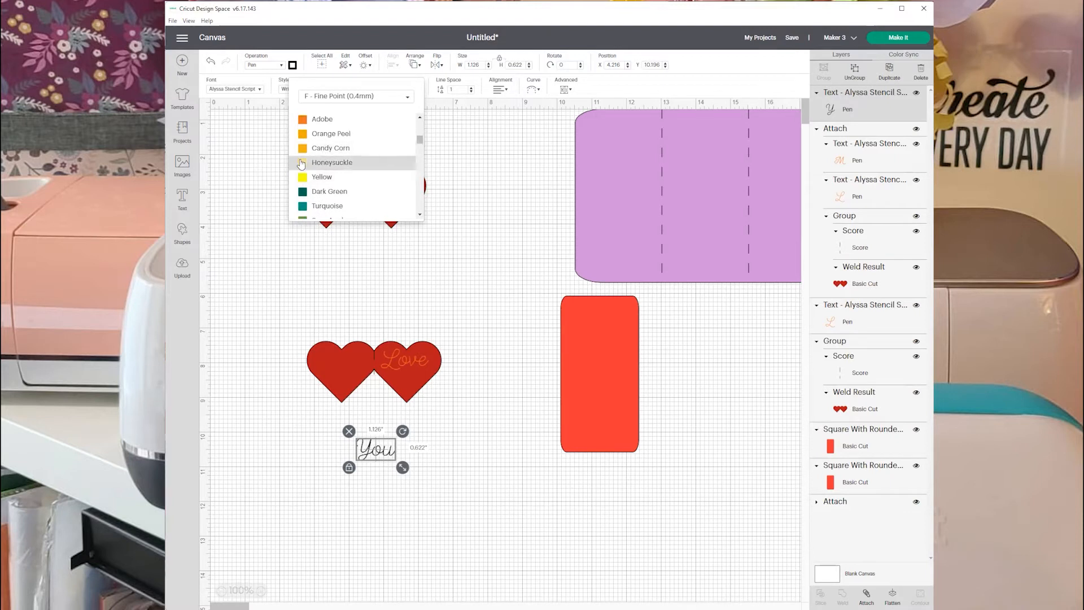
left_click(306, 120)
left_click_drag(377, 452, 419, 386)
left_click(444, 416)
Attach the "Love" and "You" texts to the lower double heart, try the piece over the red panel, and park it below the upper piece.
left_click_drag(235, 290, 482, 439)
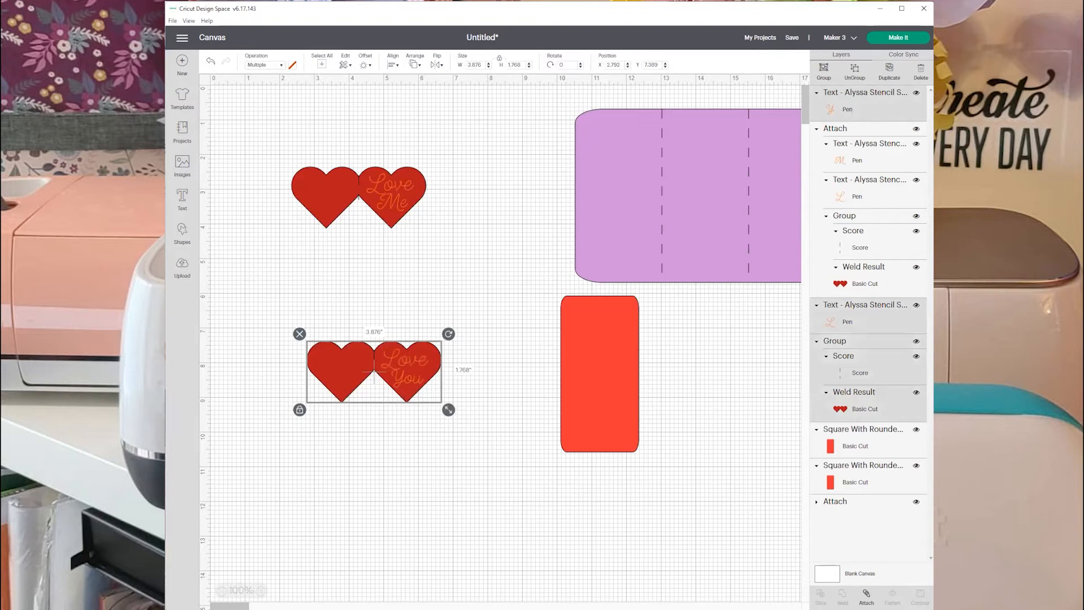
left_click(866, 595)
left_click_drag(441, 392, 630, 401)
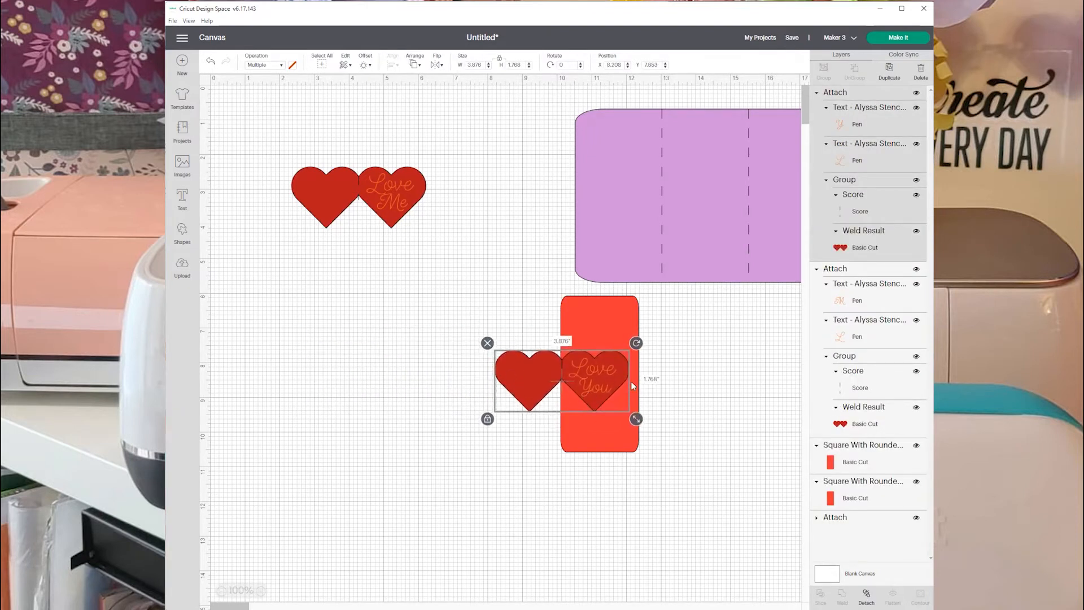
left_click_drag(605, 370, 394, 286)
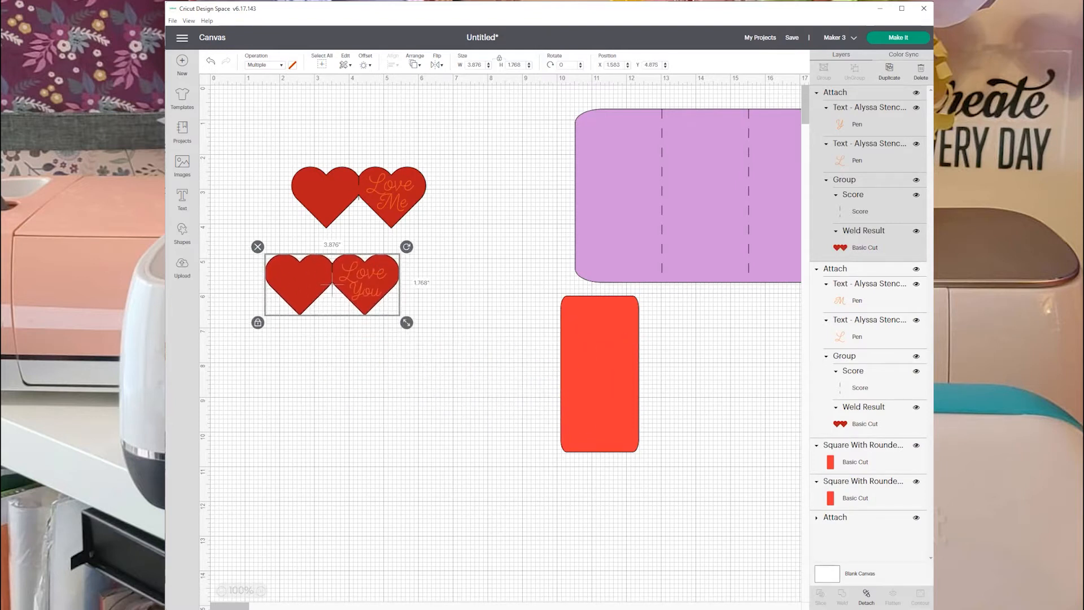
Move the scored purple base up out of the way and set the second red panel to the right of the first.
left_click_drag(233, 605, 236, 605)
left_click_drag(619, 221, 564, 196)
left_click_drag(798, 228, 615, 400)
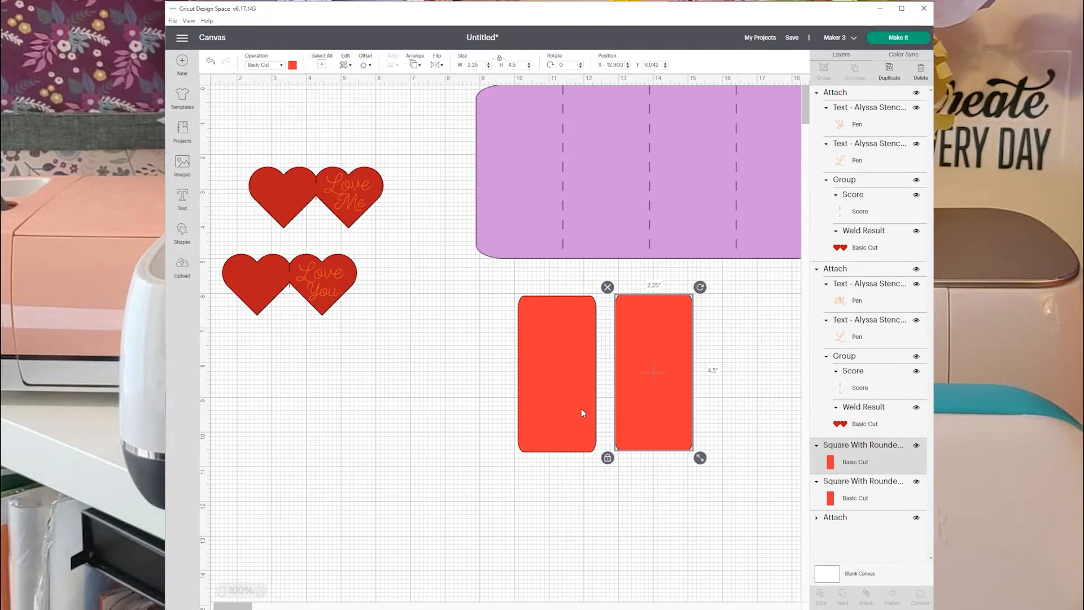
left_click_drag(638, 408, 634, 411)
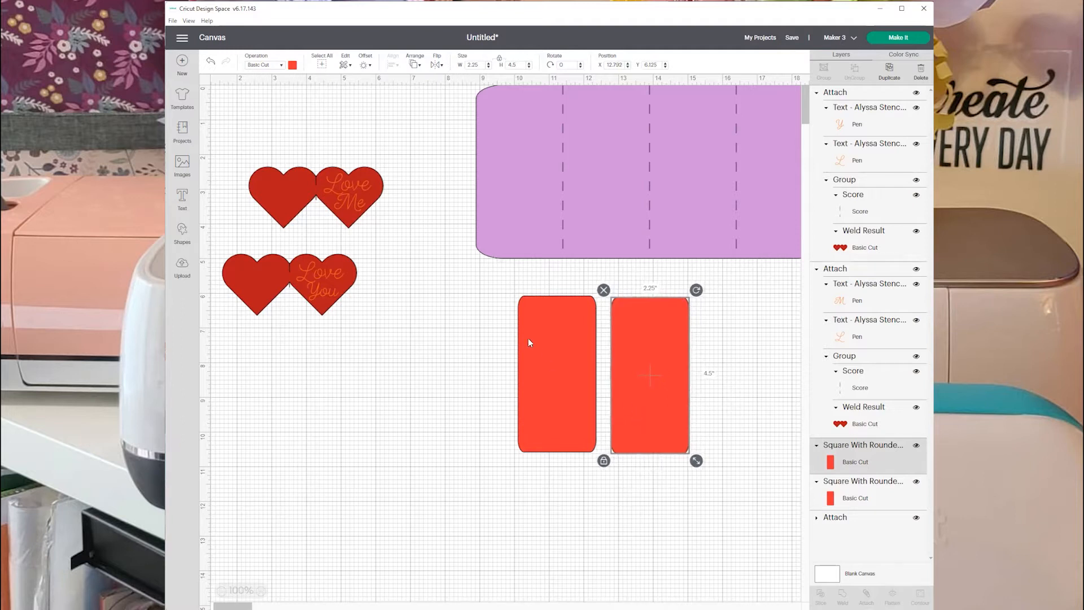
Insert a heart shape, shrink it to about 0.73 by 0.64 in, and place it in the left red panel's upper-left corner.
left_click(182, 228)
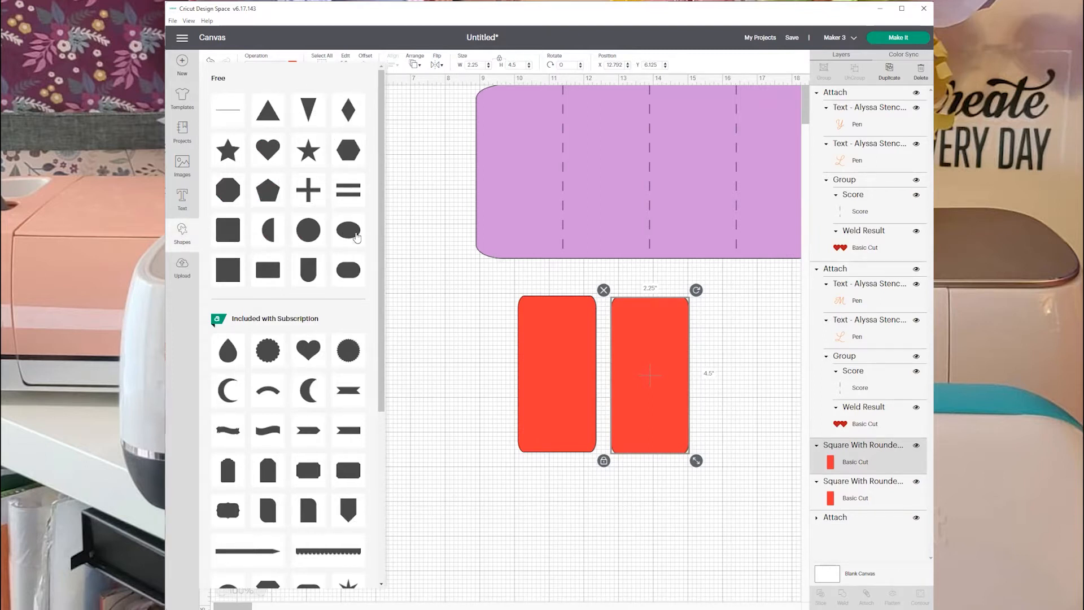
left_click(263, 152)
left_click_drag(263, 136, 432, 379)
left_click_drag(471, 414, 535, 319)
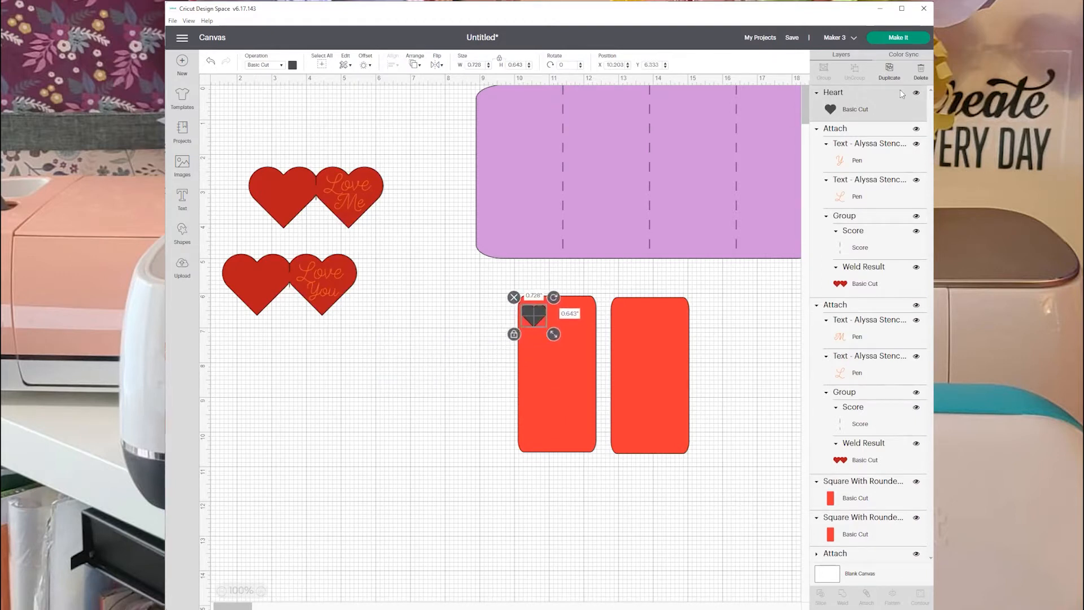
Duplicate the small heart four times, arranging three hearts near the top and two near the bottom of the left red panel.
left_click(889, 71)
left_click_drag(546, 328, 583, 324)
left_click(888, 71)
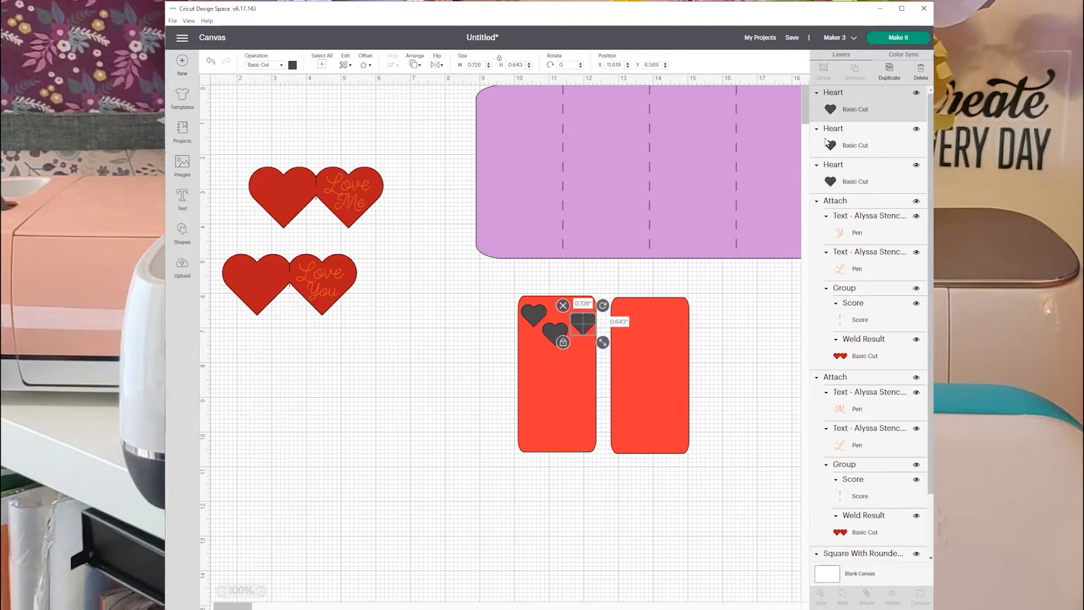
left_click(887, 69)
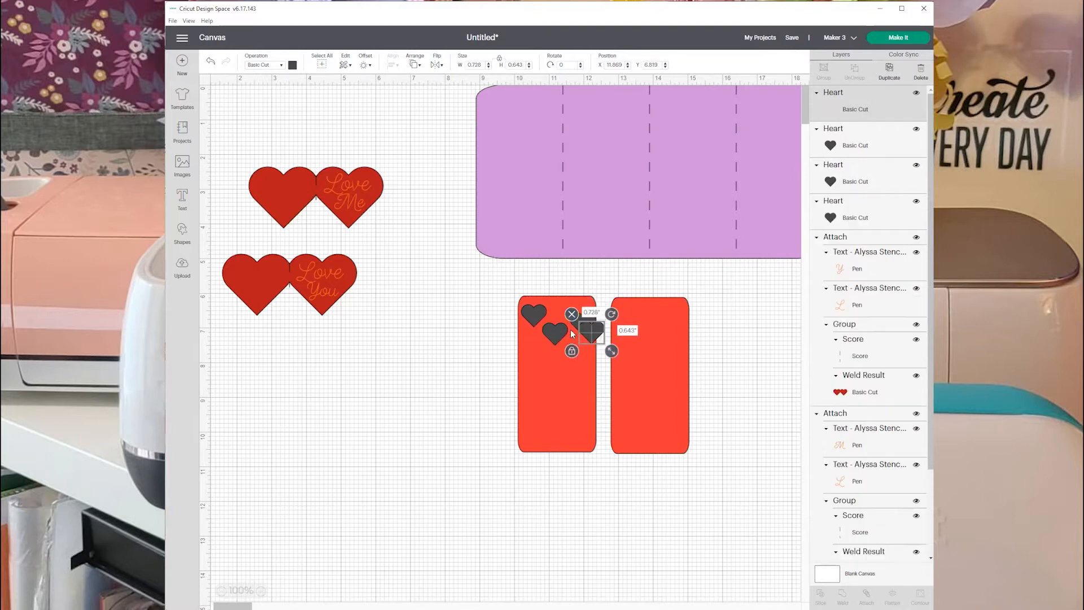
left_click_drag(587, 333, 534, 426)
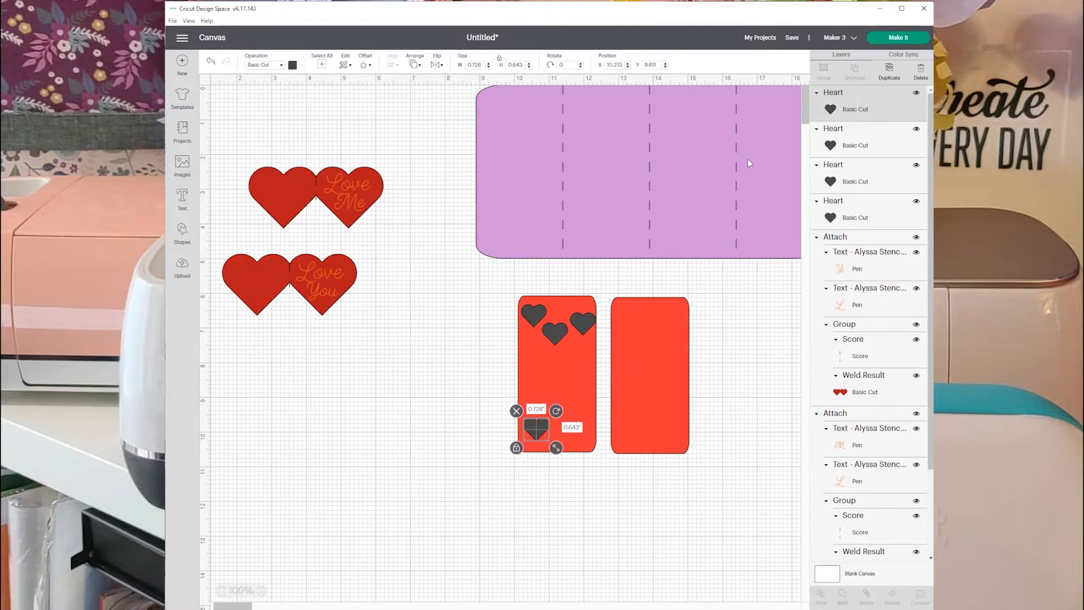
left_click(888, 69)
left_click_drag(548, 427, 581, 418)
Test the "Love You" piece over the left red panel, nudge the panel's upper-right small heart slightly left, and move the piece off again.
left_click_drag(318, 286, 550, 375)
left_click(582, 314)
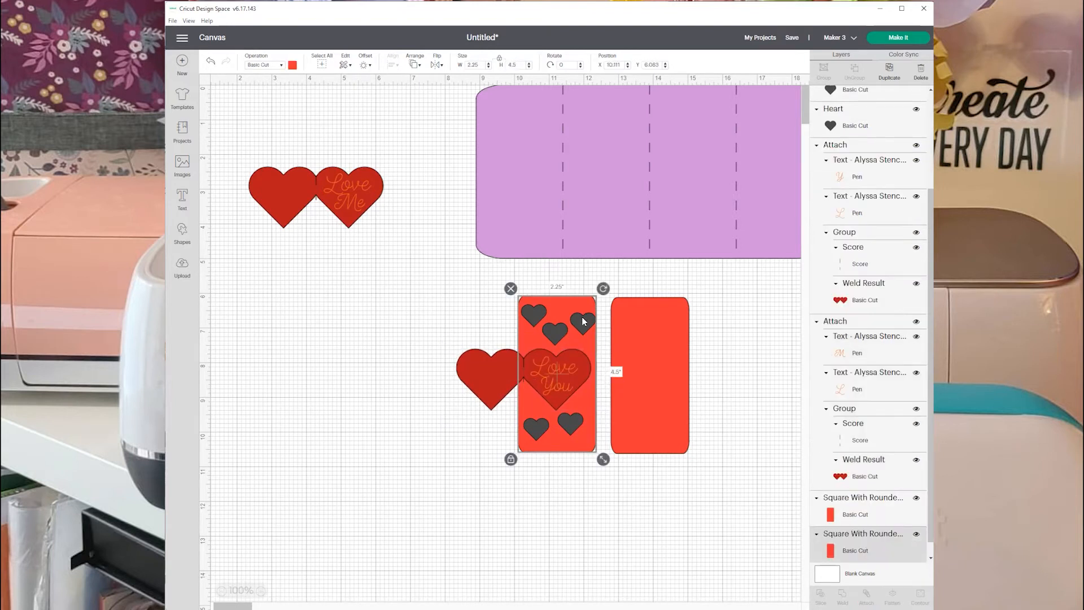
left_click(582, 321)
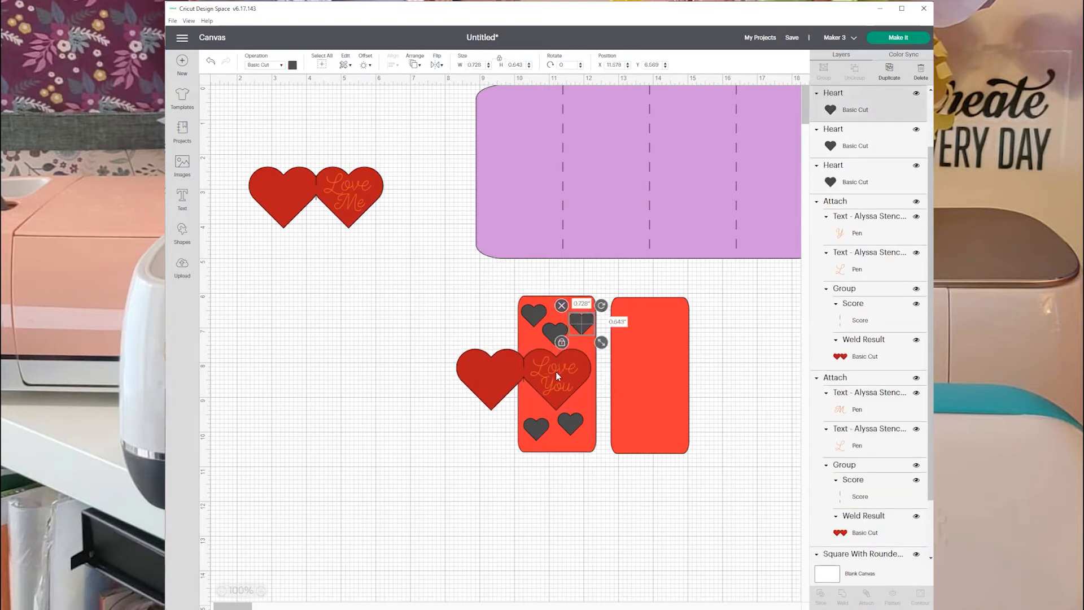
left_click_drag(557, 374, 359, 351)
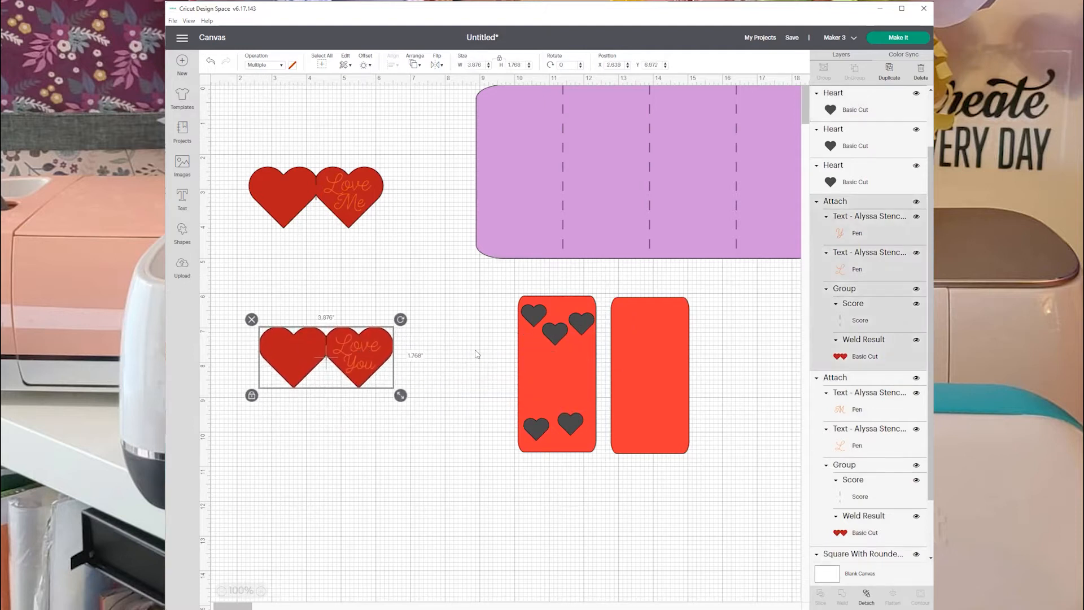
Select all five small hearts on the left red panel and weld them into one layer.
left_click(532, 319)
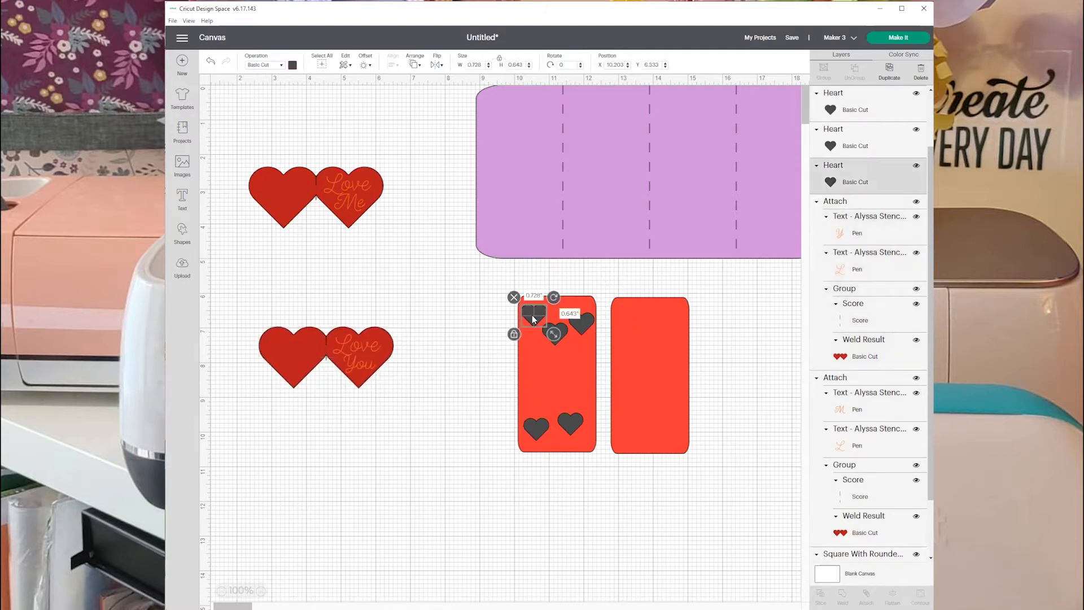
left_click(564, 328, "shift")
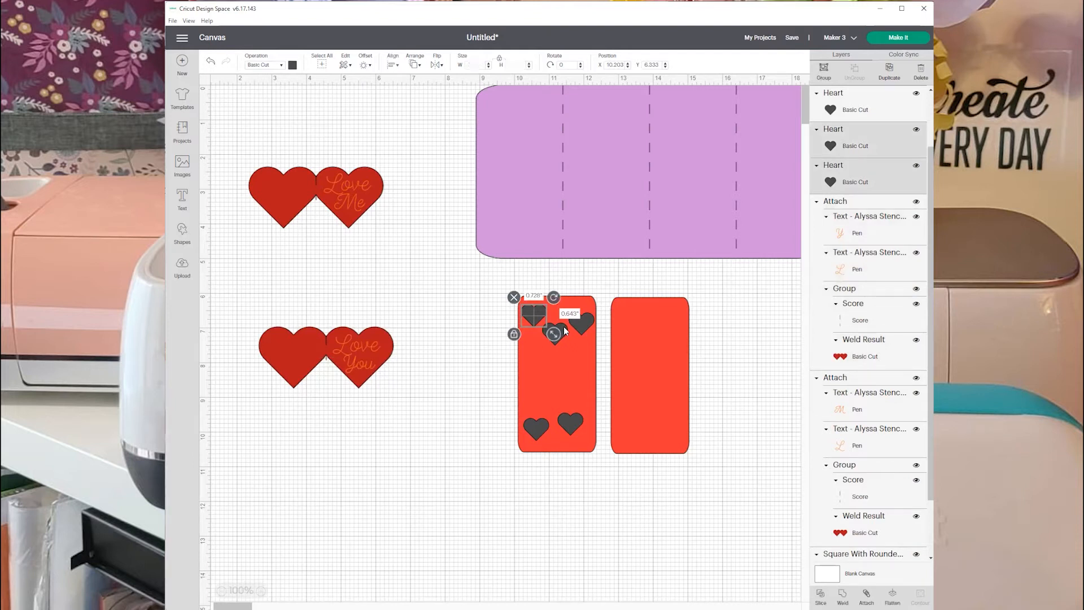
left_click(577, 331, "shift")
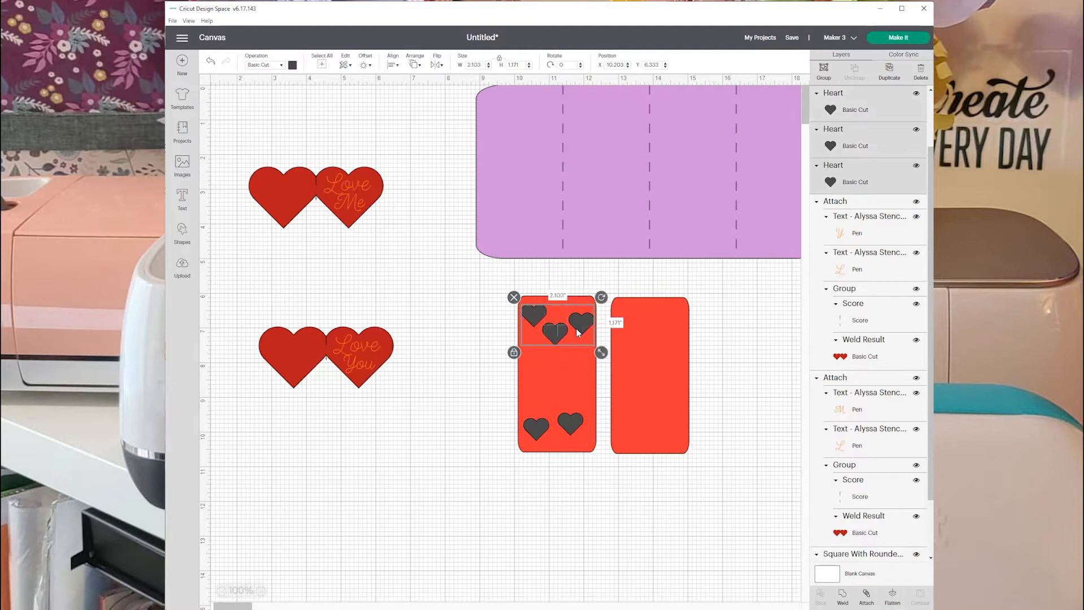
left_click(537, 438, "shift")
left_click(569, 429, "shift")
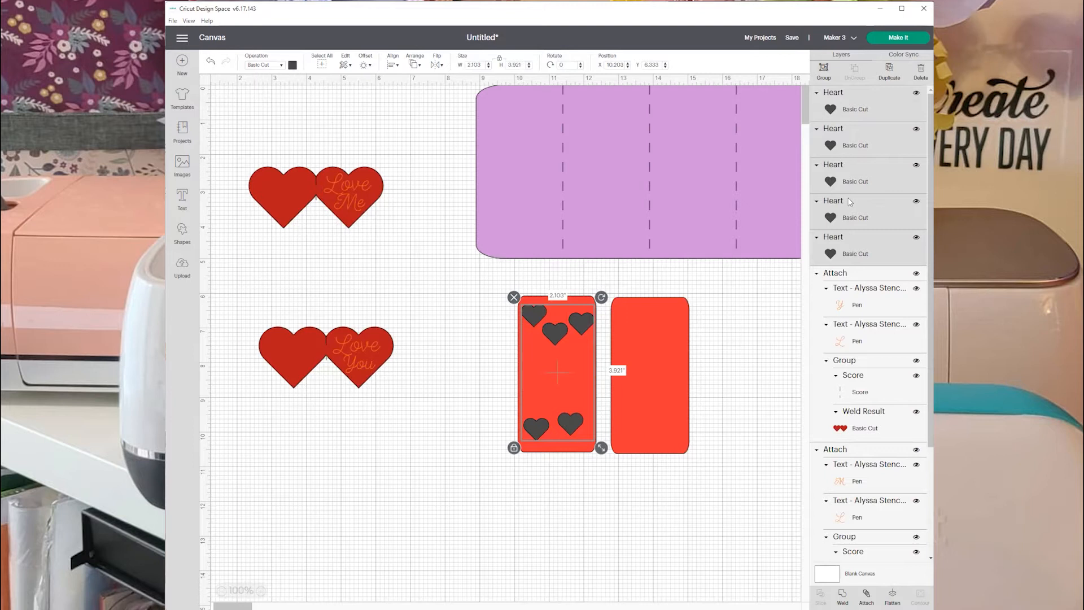
left_click(842, 596)
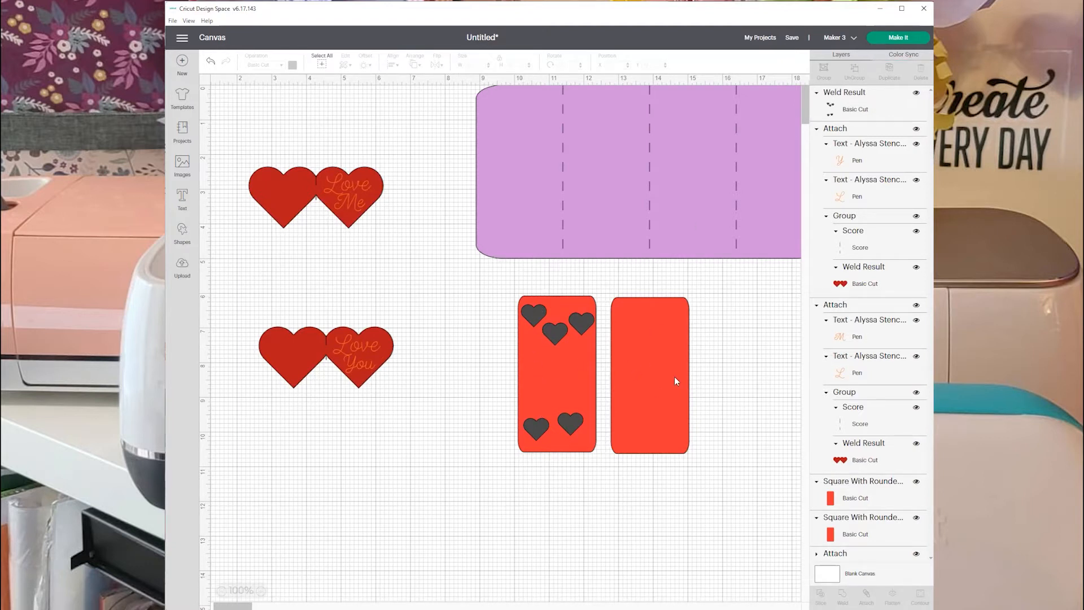
Duplicate the welded heart layer, flip the copy horizontally, and position it inside the right red panel.
left_click(587, 321)
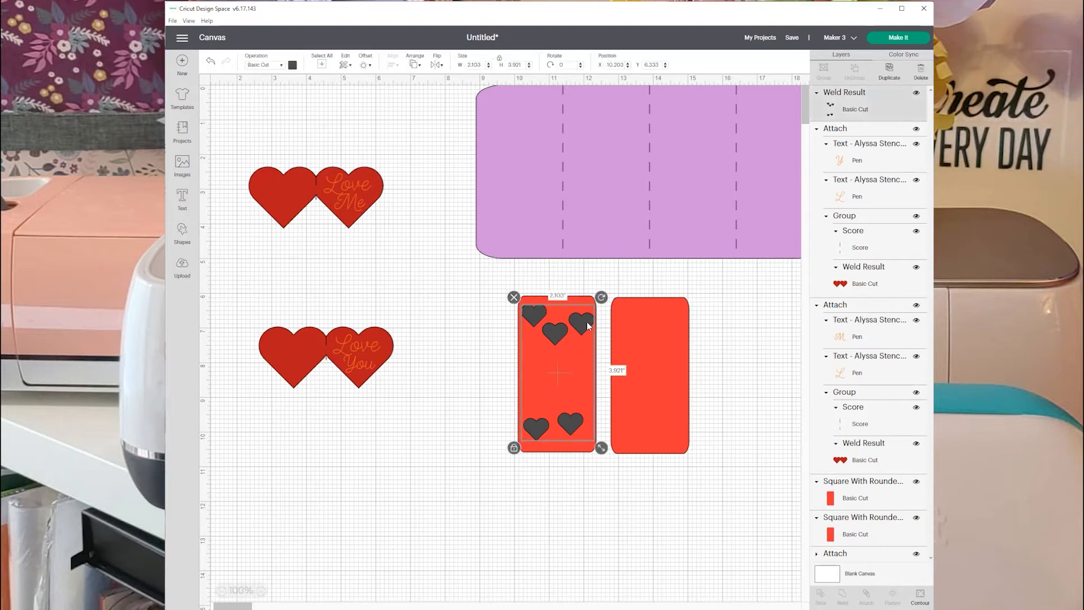
left_click(889, 72)
left_click_drag(579, 438, 665, 428)
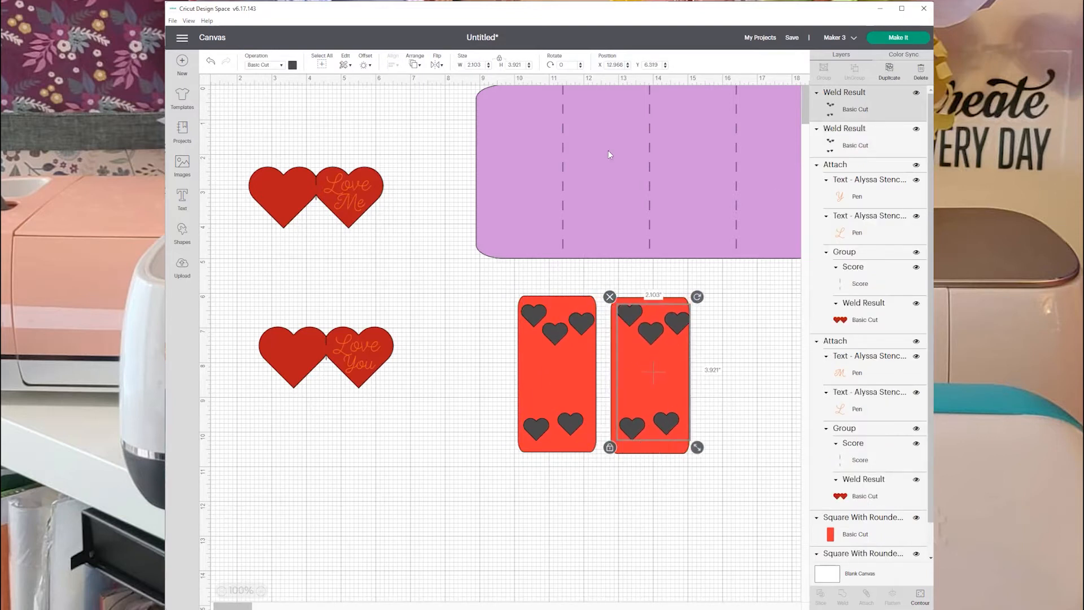
left_click(436, 65)
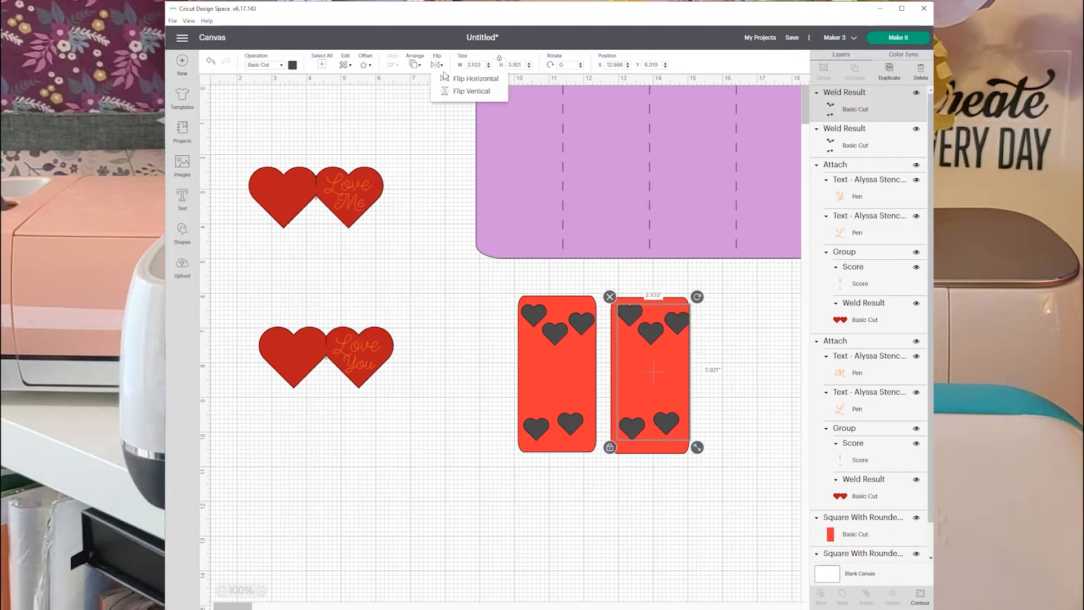
left_click(466, 79)
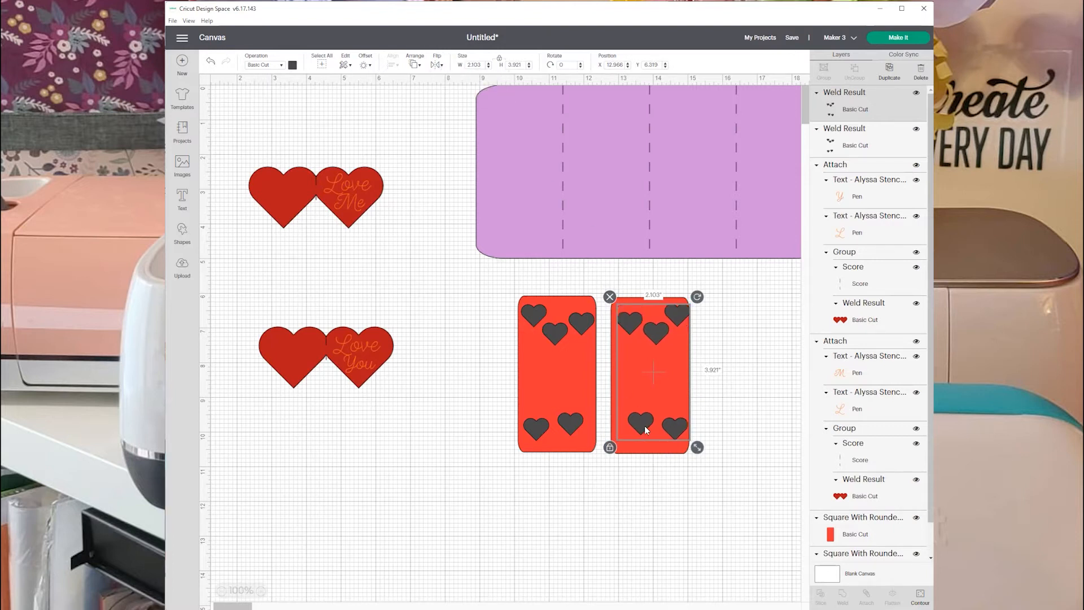
left_click_drag(666, 429, 665, 429)
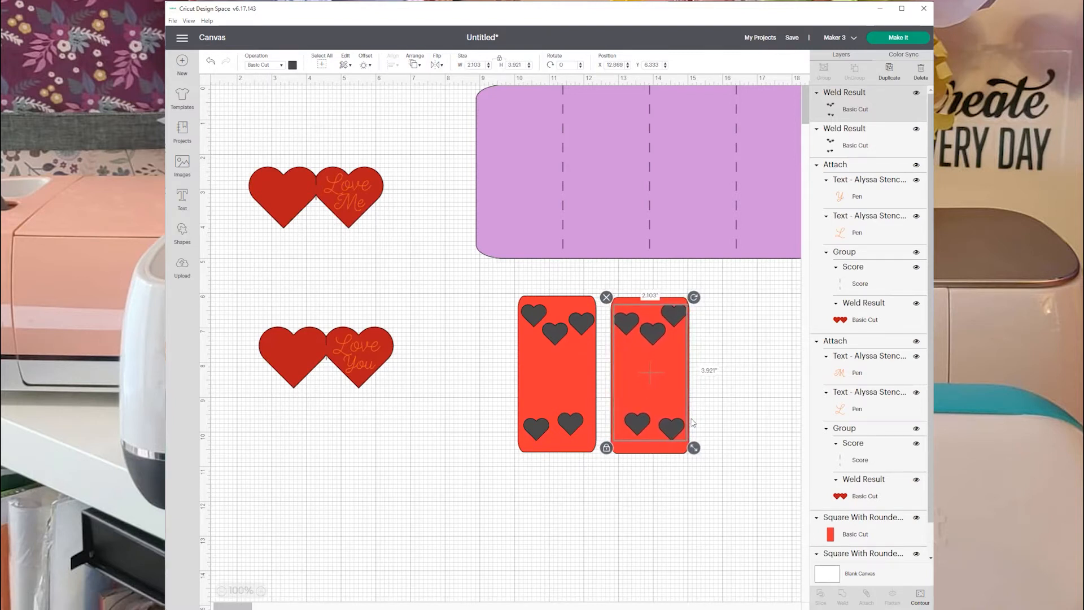
left_click(746, 384)
Slice the five hearts out of the left red panel, move the panel aside, and delete the leftover heart pieces.
left_click_drag(491, 298, 565, 420)
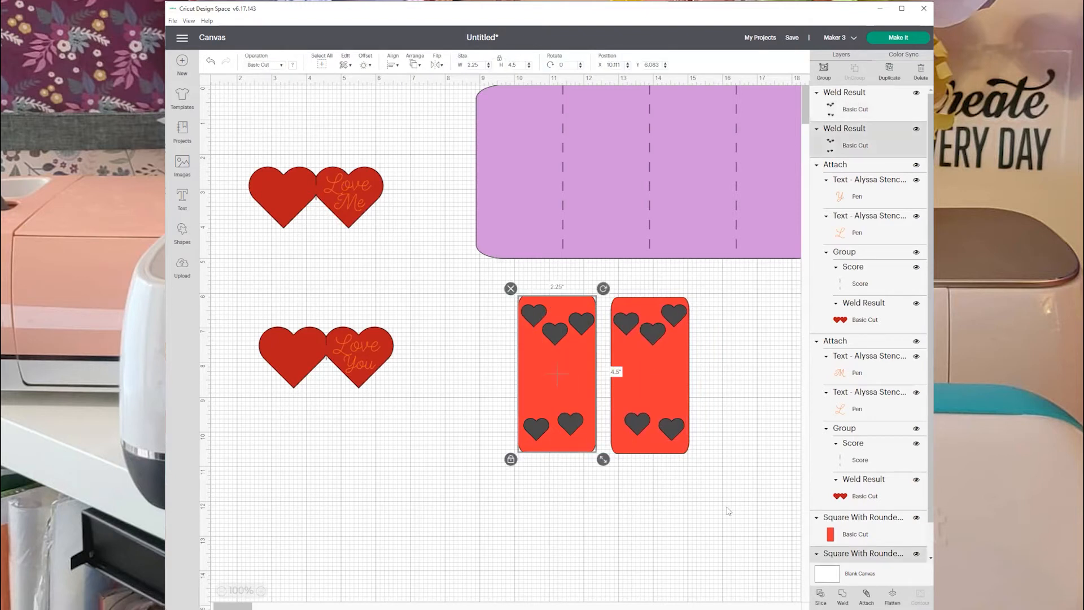
left_click(820, 593)
left_click_drag(550, 365, 447, 387)
key("Delete")
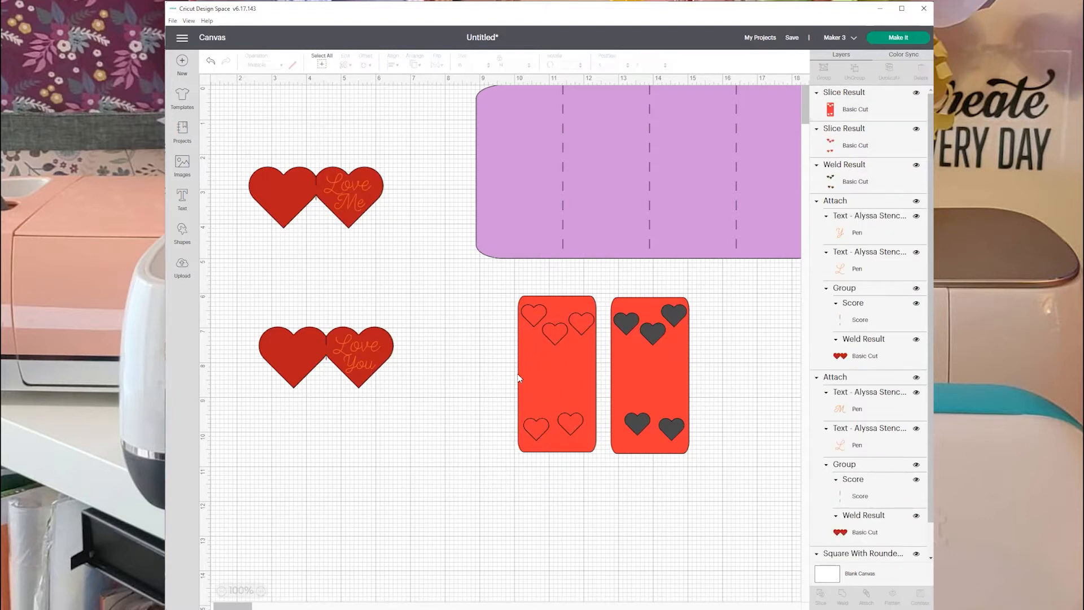
left_click_drag(571, 422, 476, 400)
left_click(571, 342)
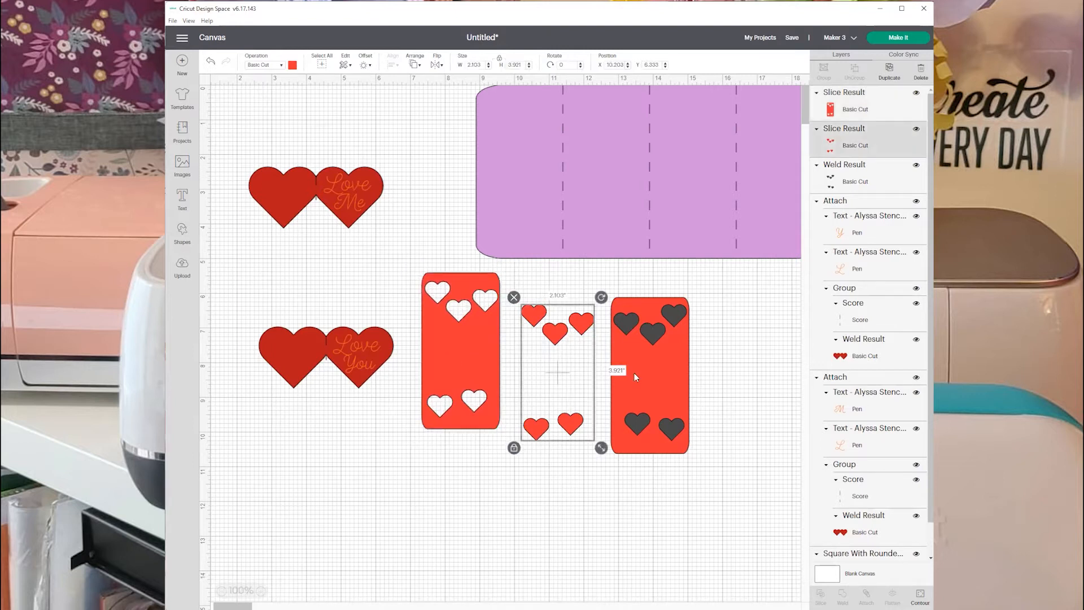
key("Delete")
left_click_drag(623, 386, 560, 387)
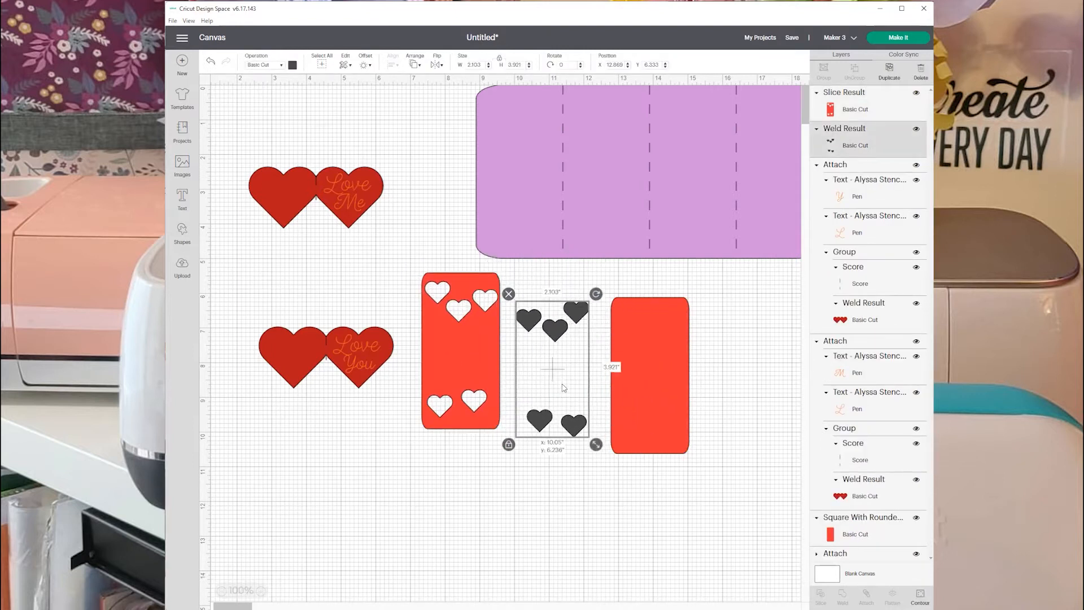
key("Delete")
left_click_drag(665, 397, 640, 393)
key("ctrl+z")
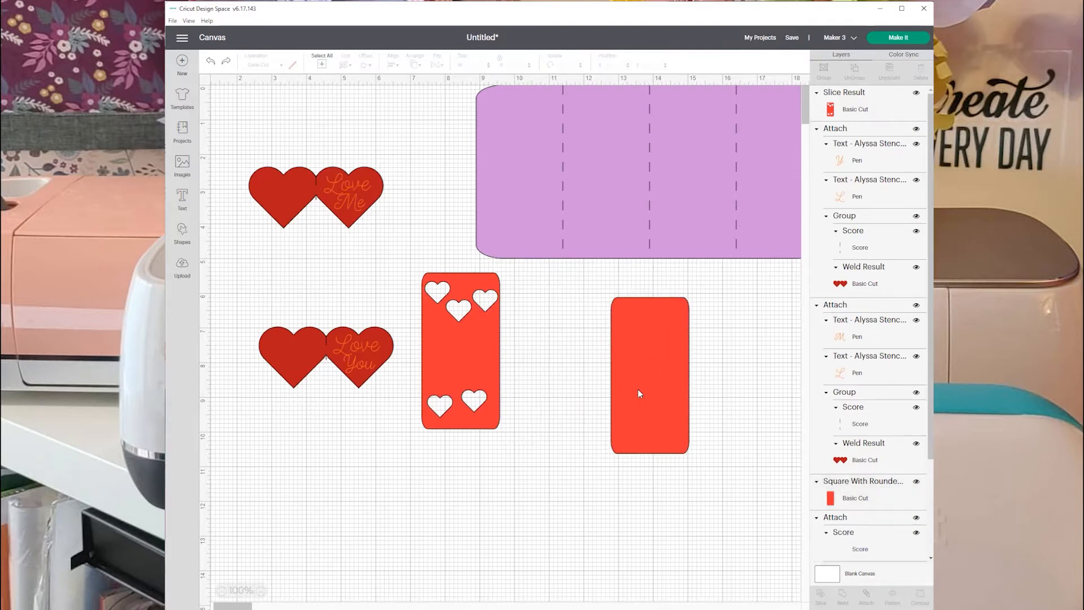
key("ctrl+z")
key("ctrl+z")
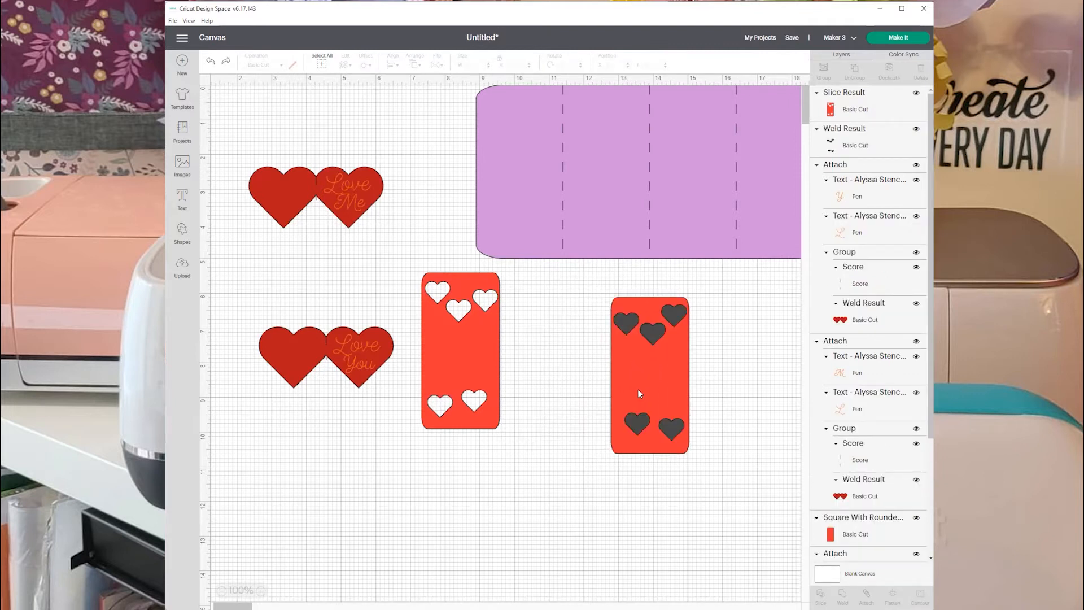
Slice the mirrored hearts out of the right red panel, pull the panel aside, and delete the leftover heart pieces.
left_click_drag(579, 282, 708, 472)
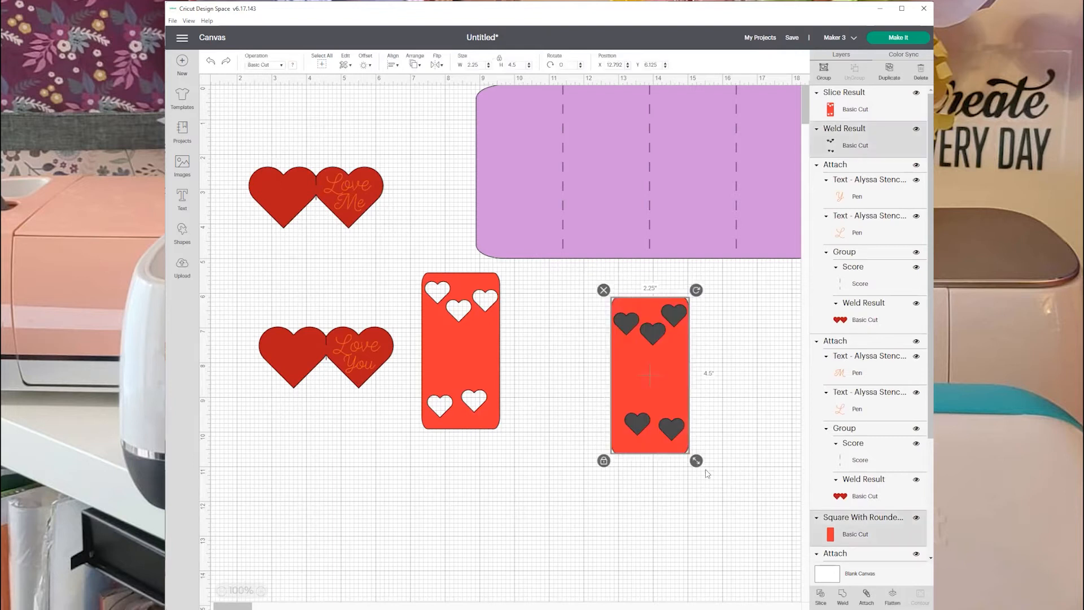
left_click(820, 598)
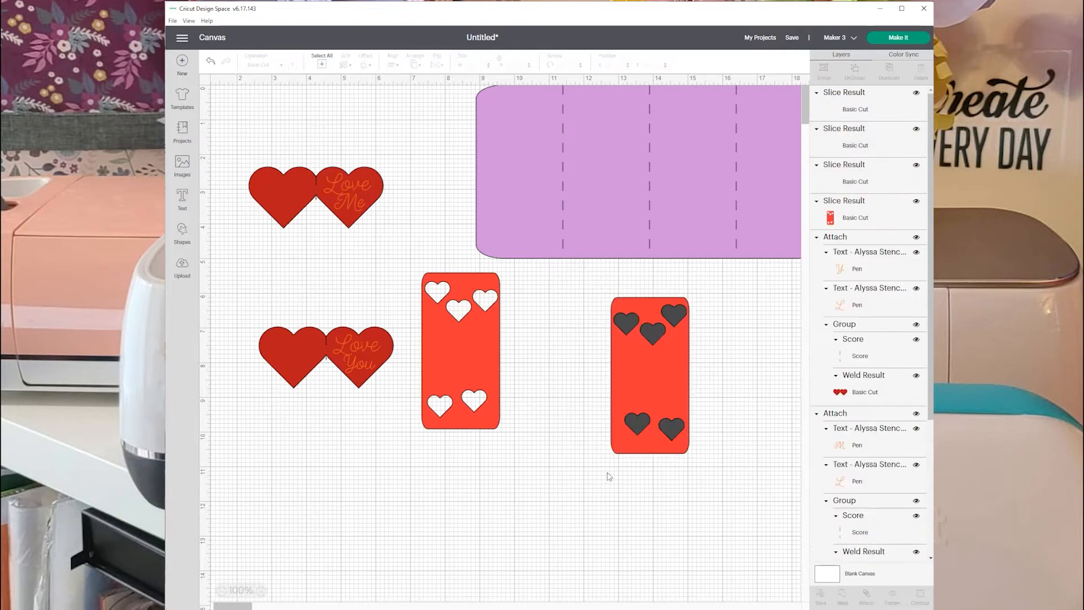
left_click_drag(659, 380, 579, 367)
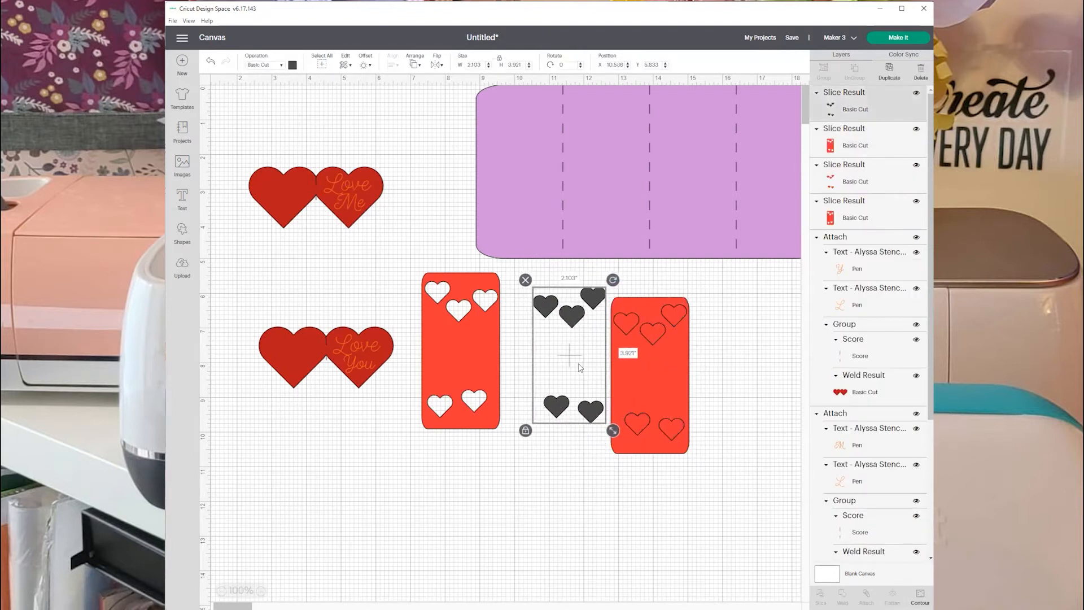
key("Delete")
left_click_drag(648, 374, 560, 356)
left_click(649, 331)
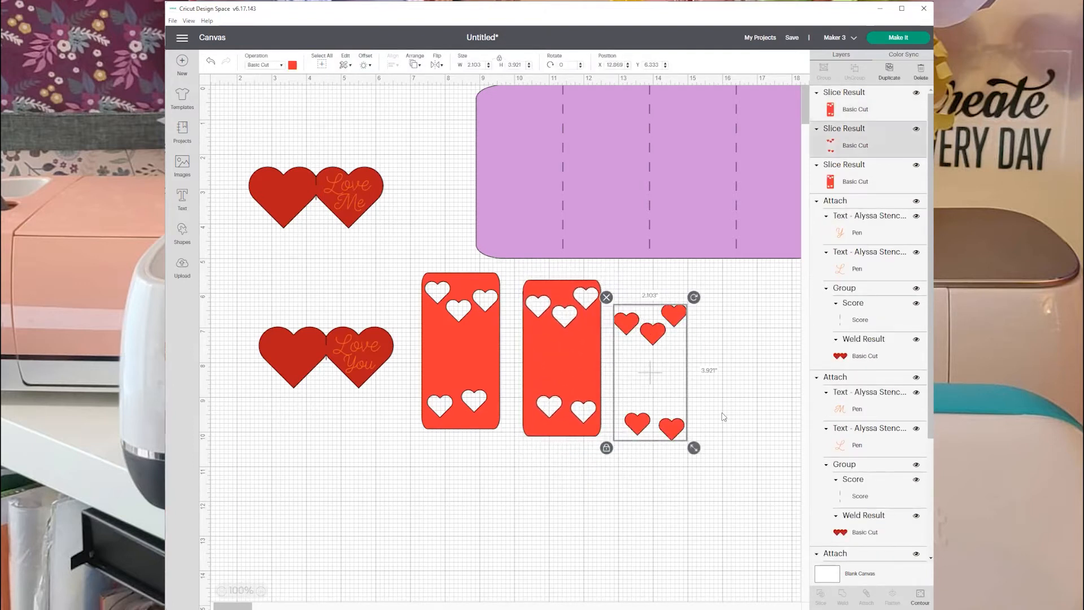
key("Delete")
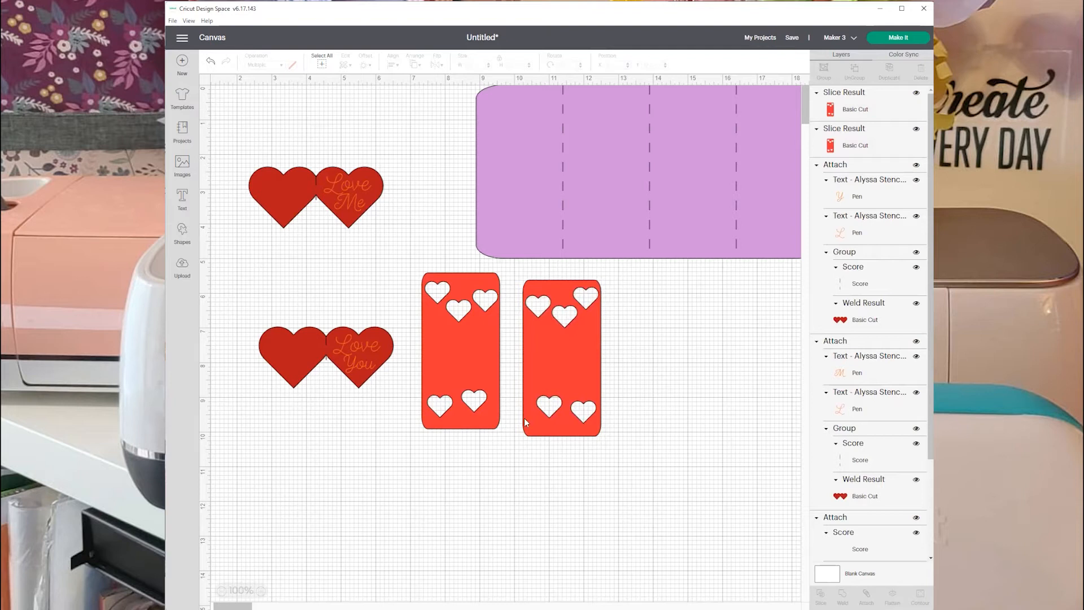
Move the purple card base clear of the red panels and place the mirrored-heart panel on its rightmost section.
left_click_drag(455, 356, 422, 470)
left_click_drag(554, 364, 543, 474)
left_click_drag(642, 209, 519, 236)
left_click_drag(563, 476, 659, 217)
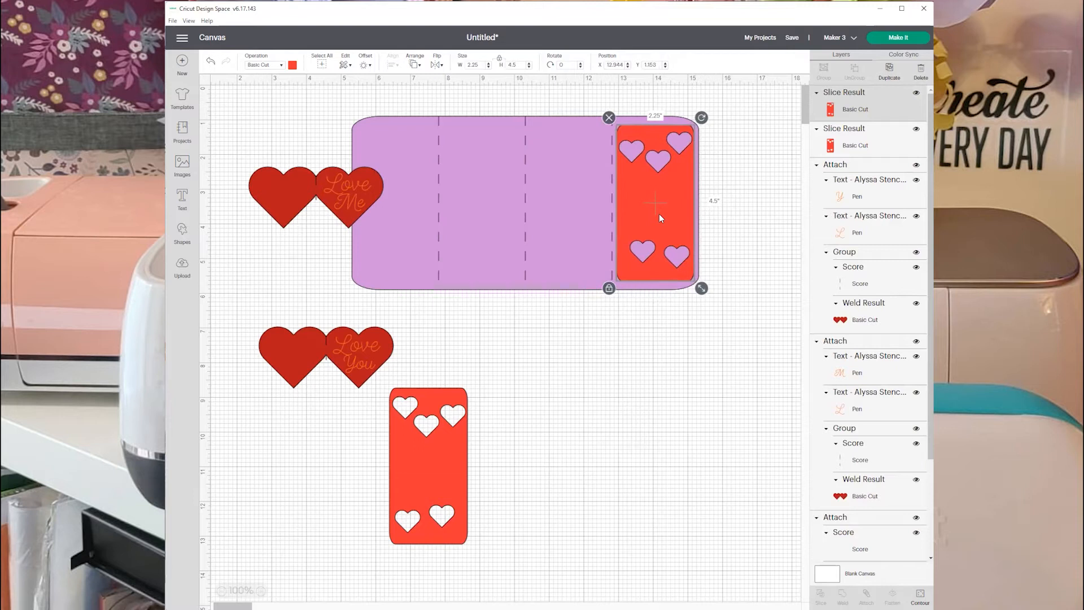
Set the "Love You" piece aside, then bring the "Love Me" piece to the front with its blank heart over the right red panel.
left_click_drag(346, 357, 538, 405)
left_click_drag(355, 186, 743, 195)
left_click(415, 64)
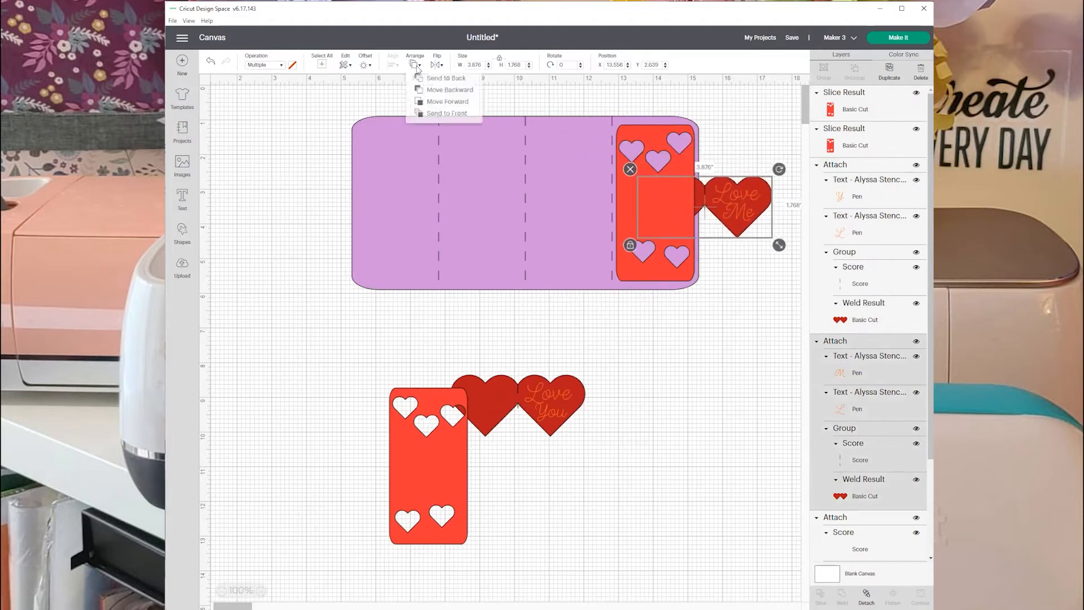
left_click(440, 117)
left_click_drag(724, 199, 710, 198)
Place the other red panel on the base's leftmost section and bring the "Love You" piece to the front over it.
left_click_drag(439, 442, 399, 205)
left_click_drag(546, 402, 333, 208)
left_click(414, 64)
left_click(450, 115)
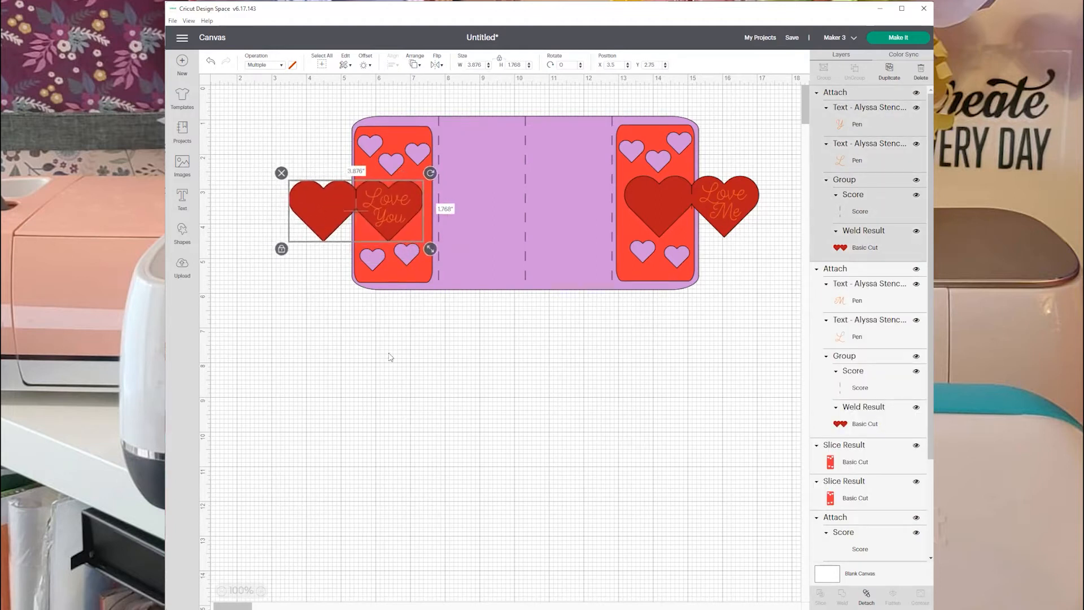
left_click(464, 397)
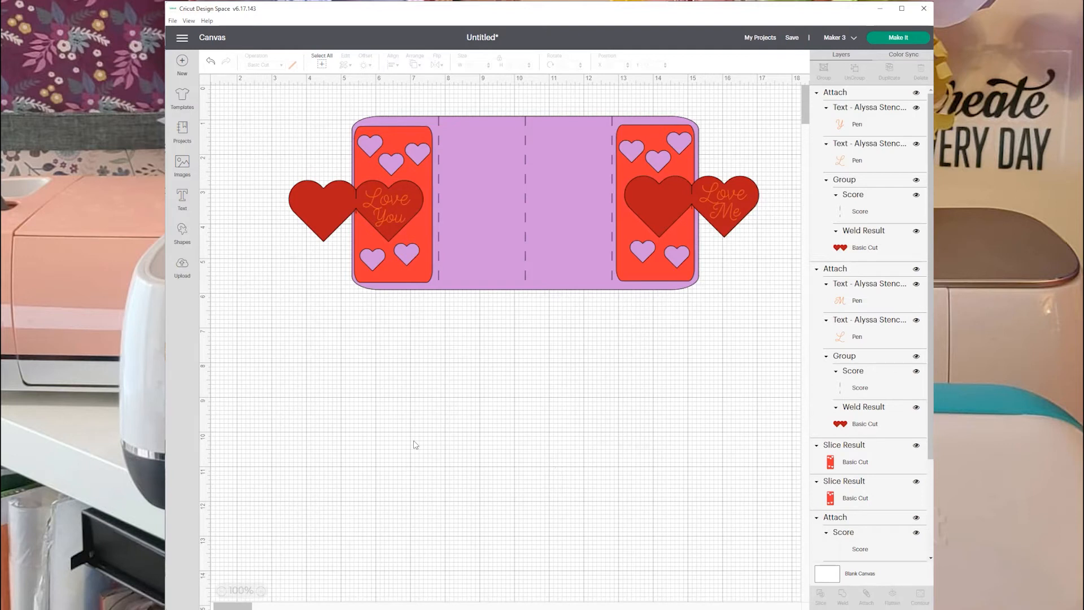
Save the project as "Valentine's Gatefold" in the January Makes collection and dismiss the save notice.
left_click(790, 37)
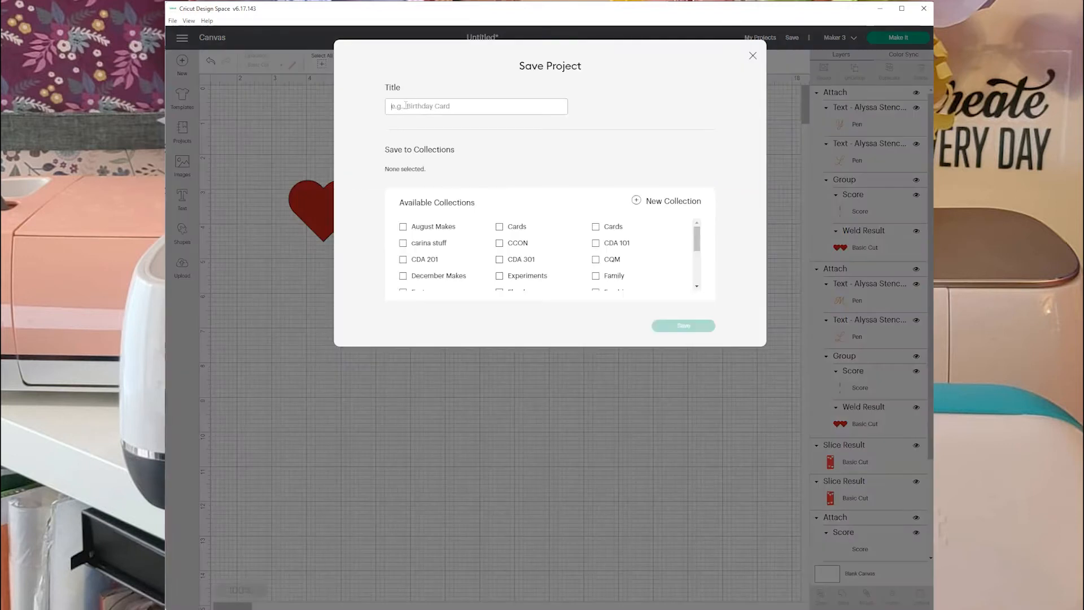
type("Ve")
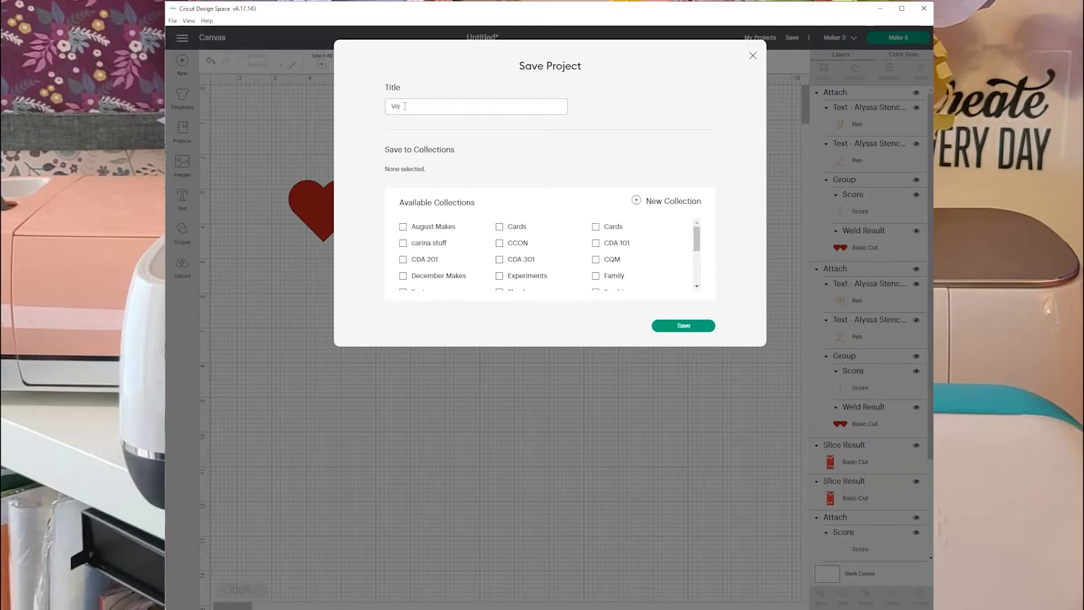
type("lentine's Gatefold")
scroll(531, 235, "down", 3)
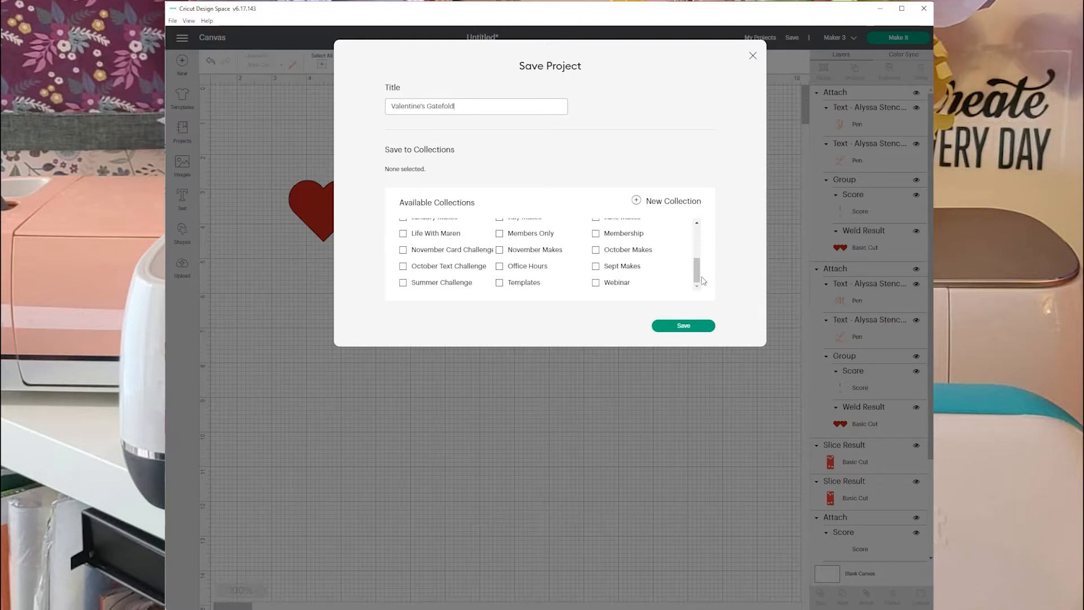
left_click_drag(697, 280, 696, 273)
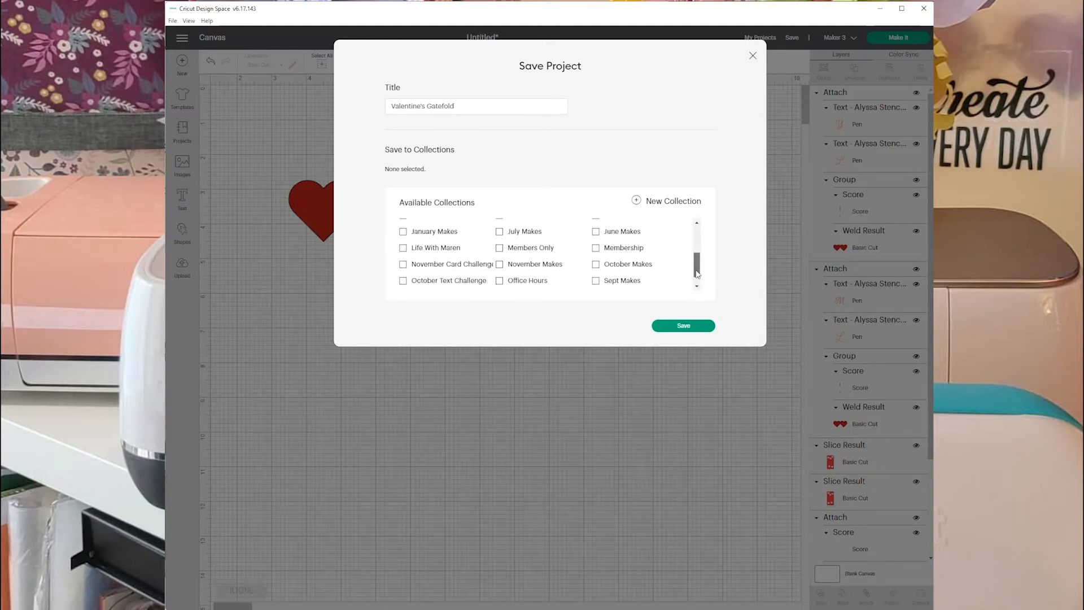
left_click(403, 231)
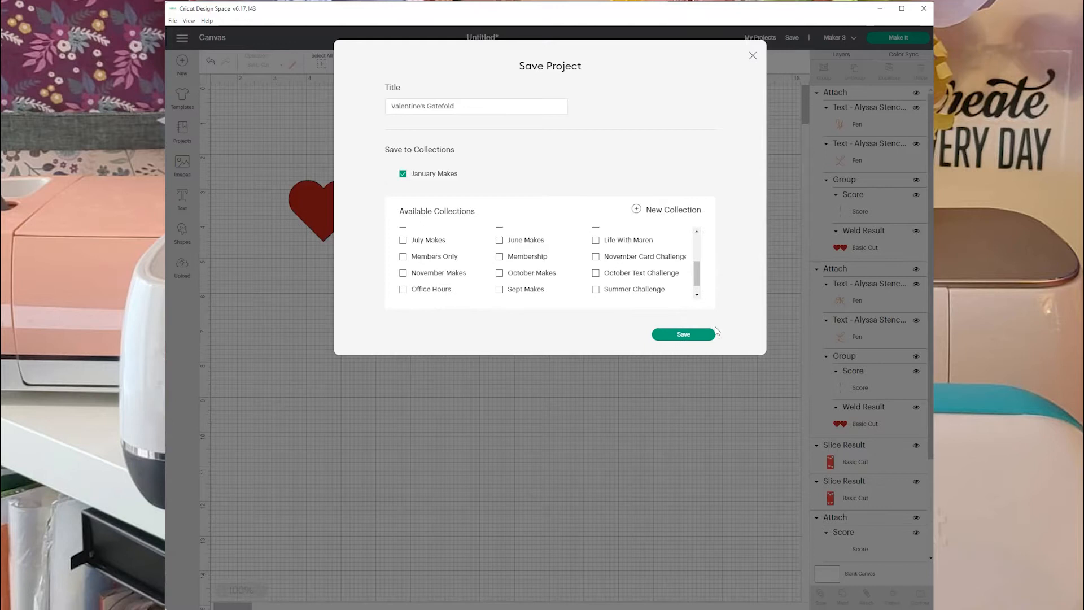
left_click(694, 338)
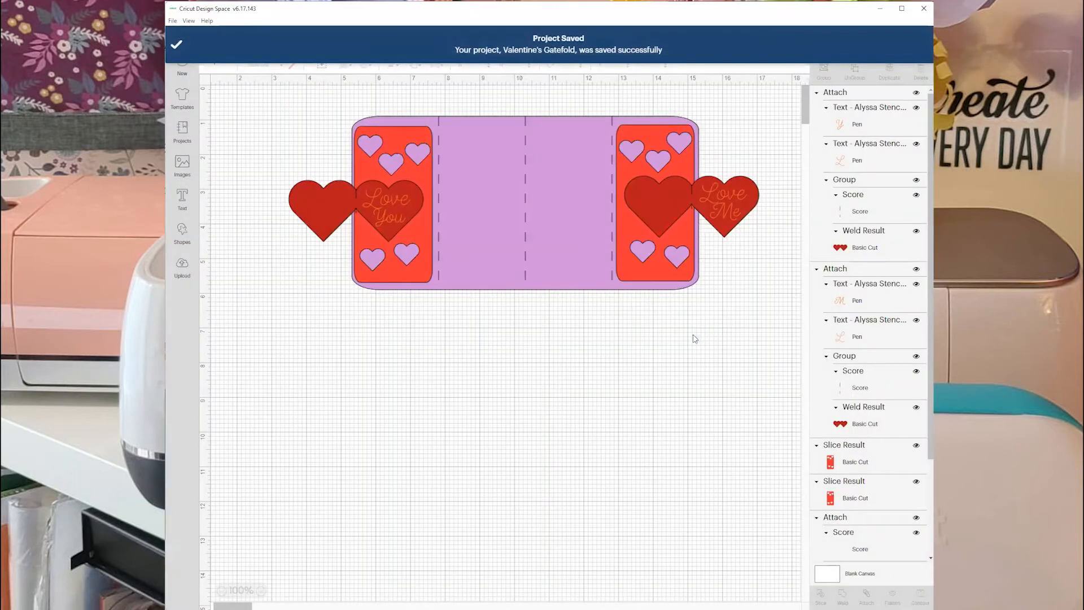
left_click(177, 46)
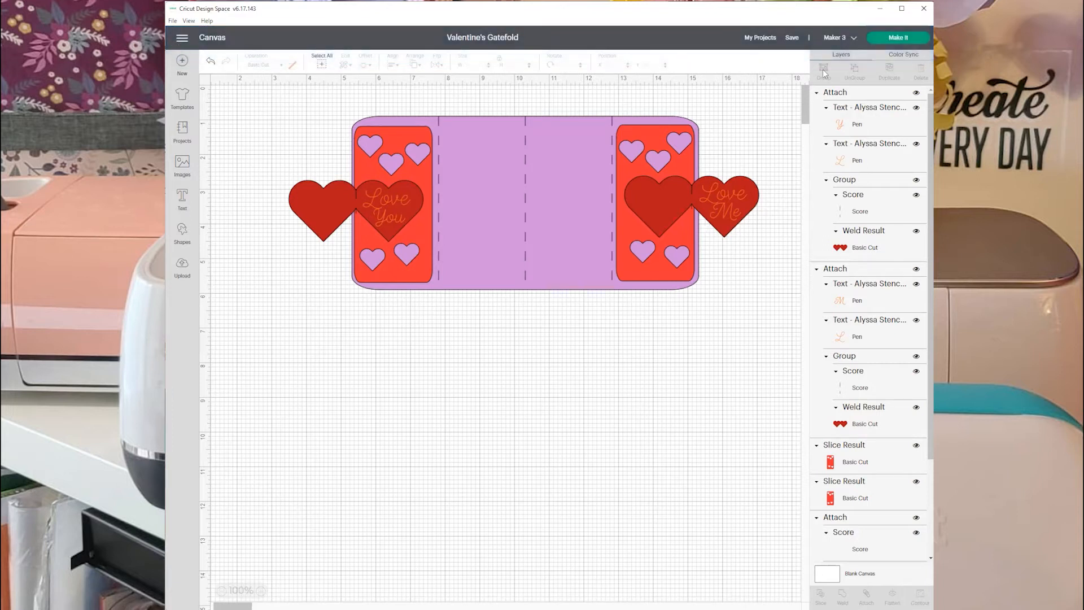
Send the project to be made, with all materials loaded on a mat.
left_click(902, 38)
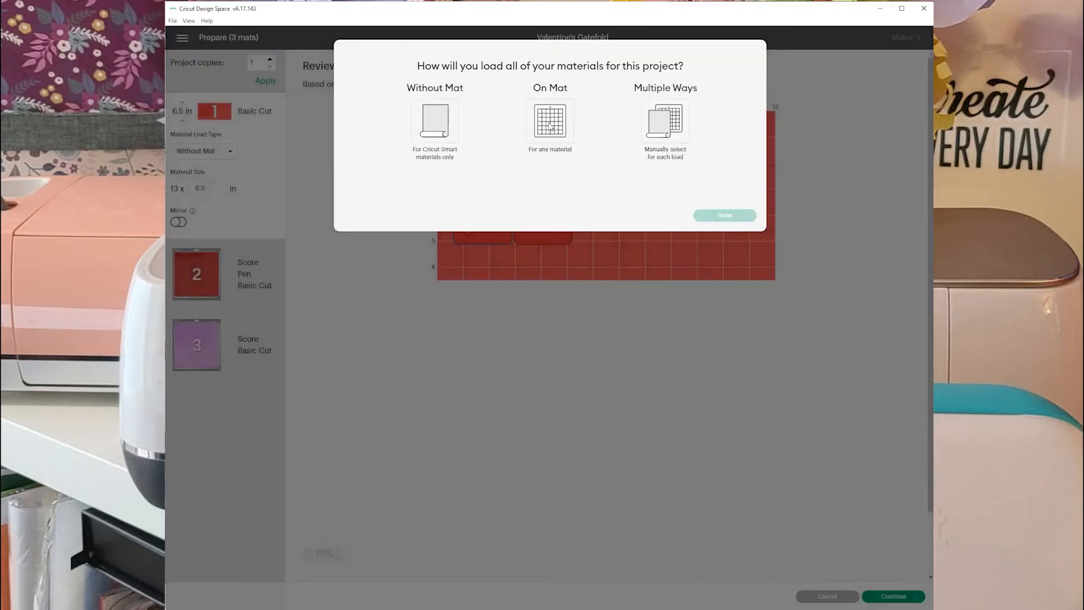
left_click(550, 126)
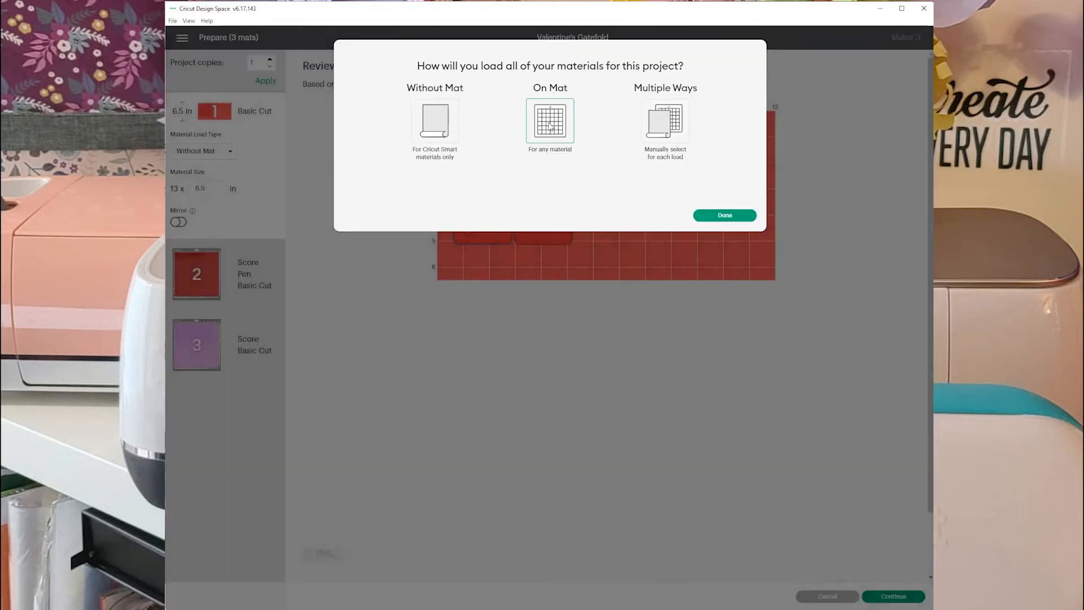
left_click(725, 215)
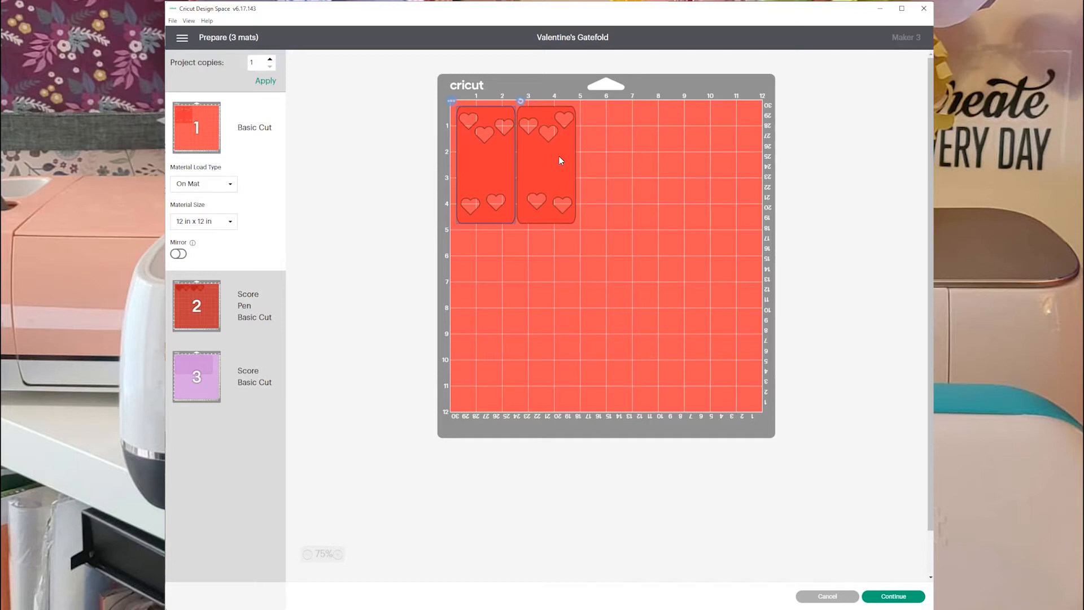
On the second mat, move the "Love You" piece directly below the "Love Me" piece, and review the third and first mats.
left_click(212, 307)
left_click_drag(601, 120, 488, 172)
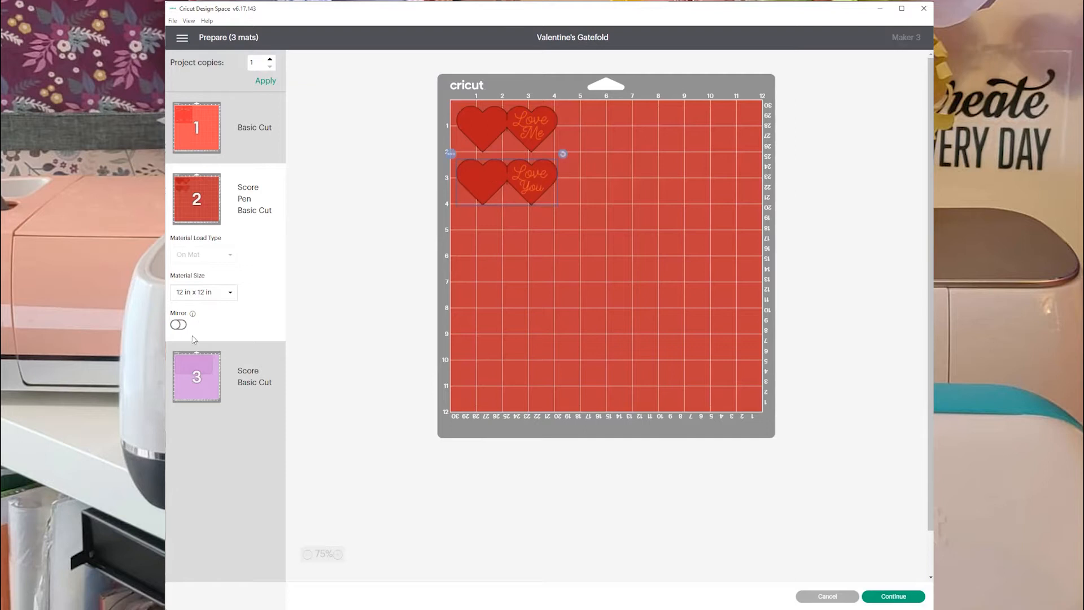
left_click(195, 374)
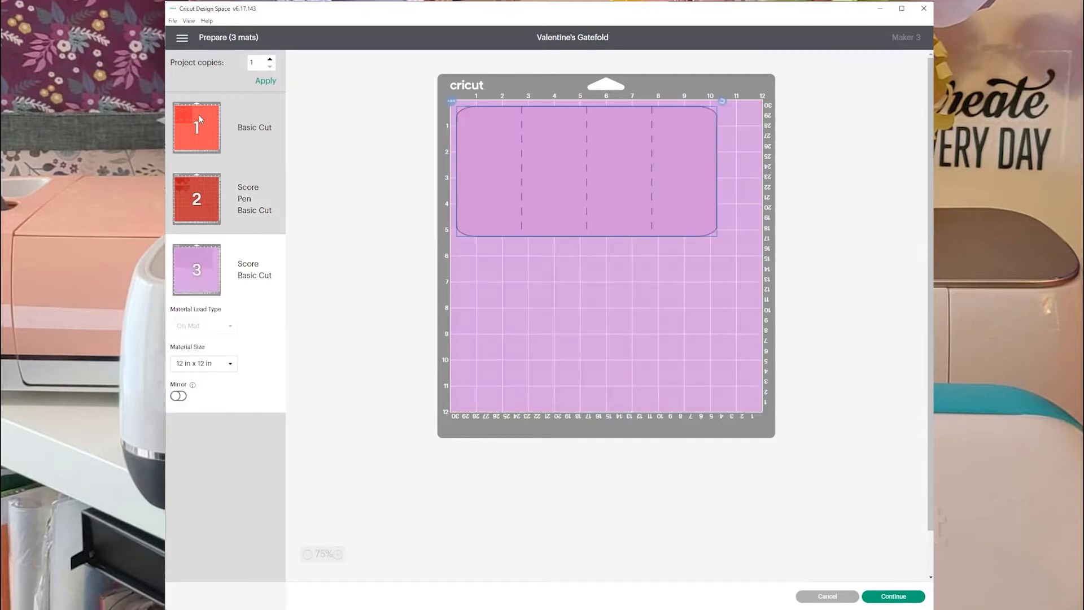
left_click(203, 136)
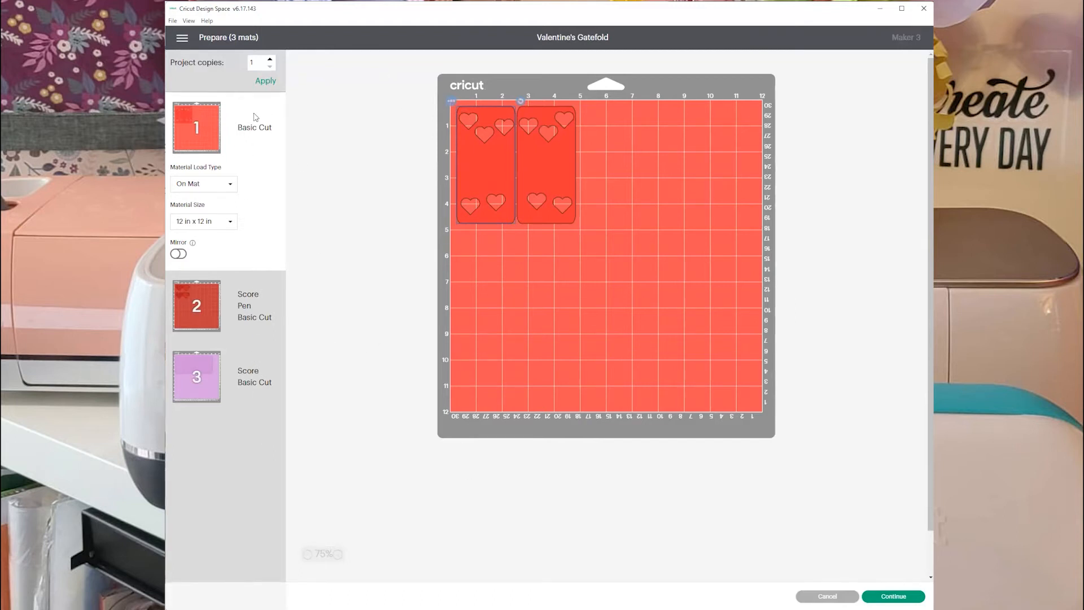
Continue to the make stage, connect the Maker 3 over Bluetooth, and choose Medium Cardstock – 80 lb as the base material.
left_click(892, 596)
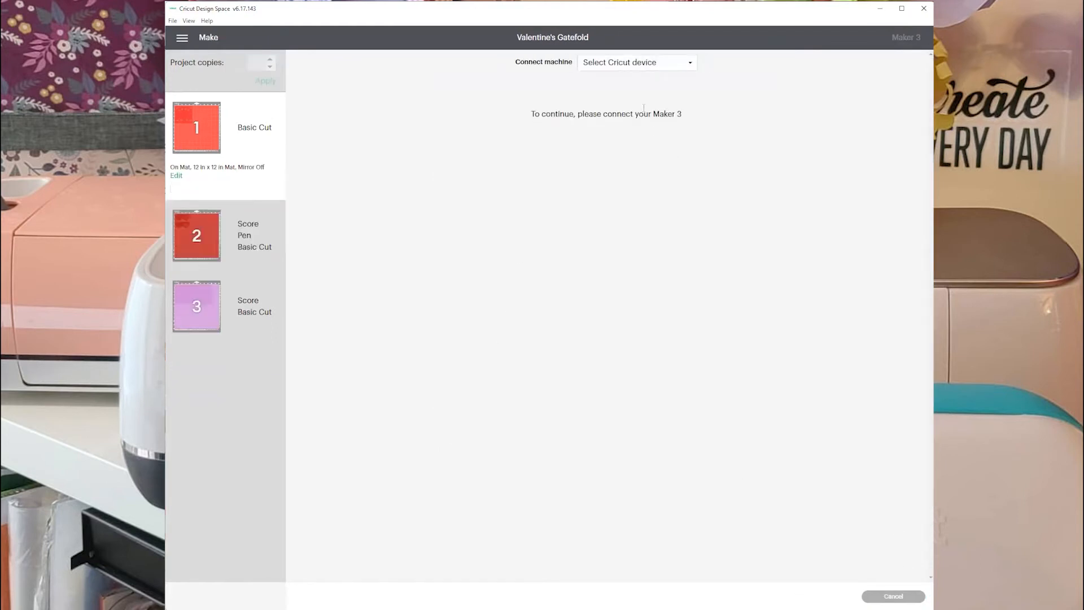
left_click(633, 63)
left_click(633, 93)
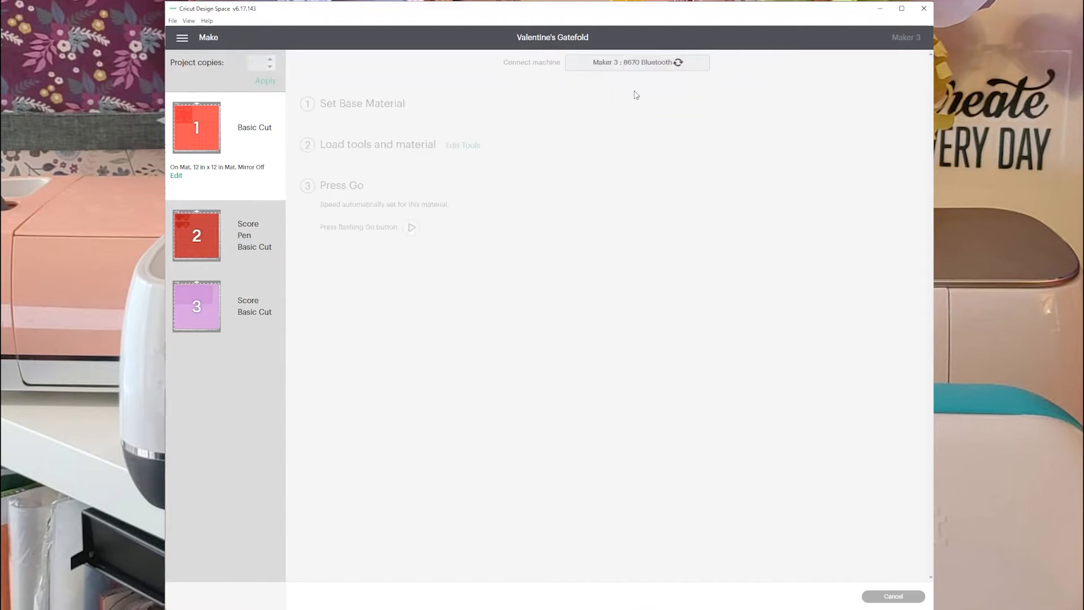
left_click(356, 151)
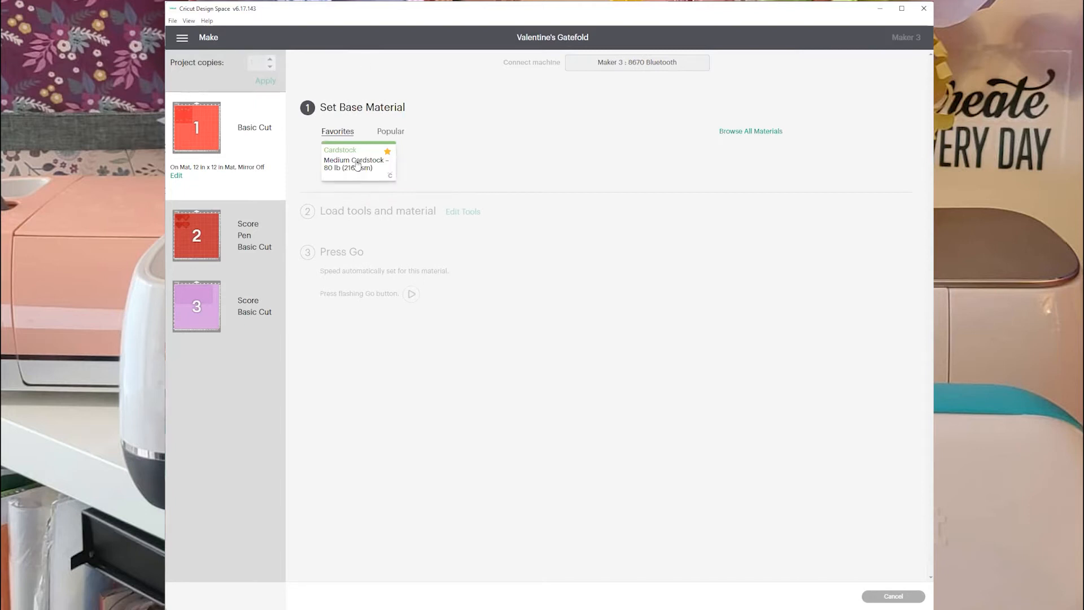